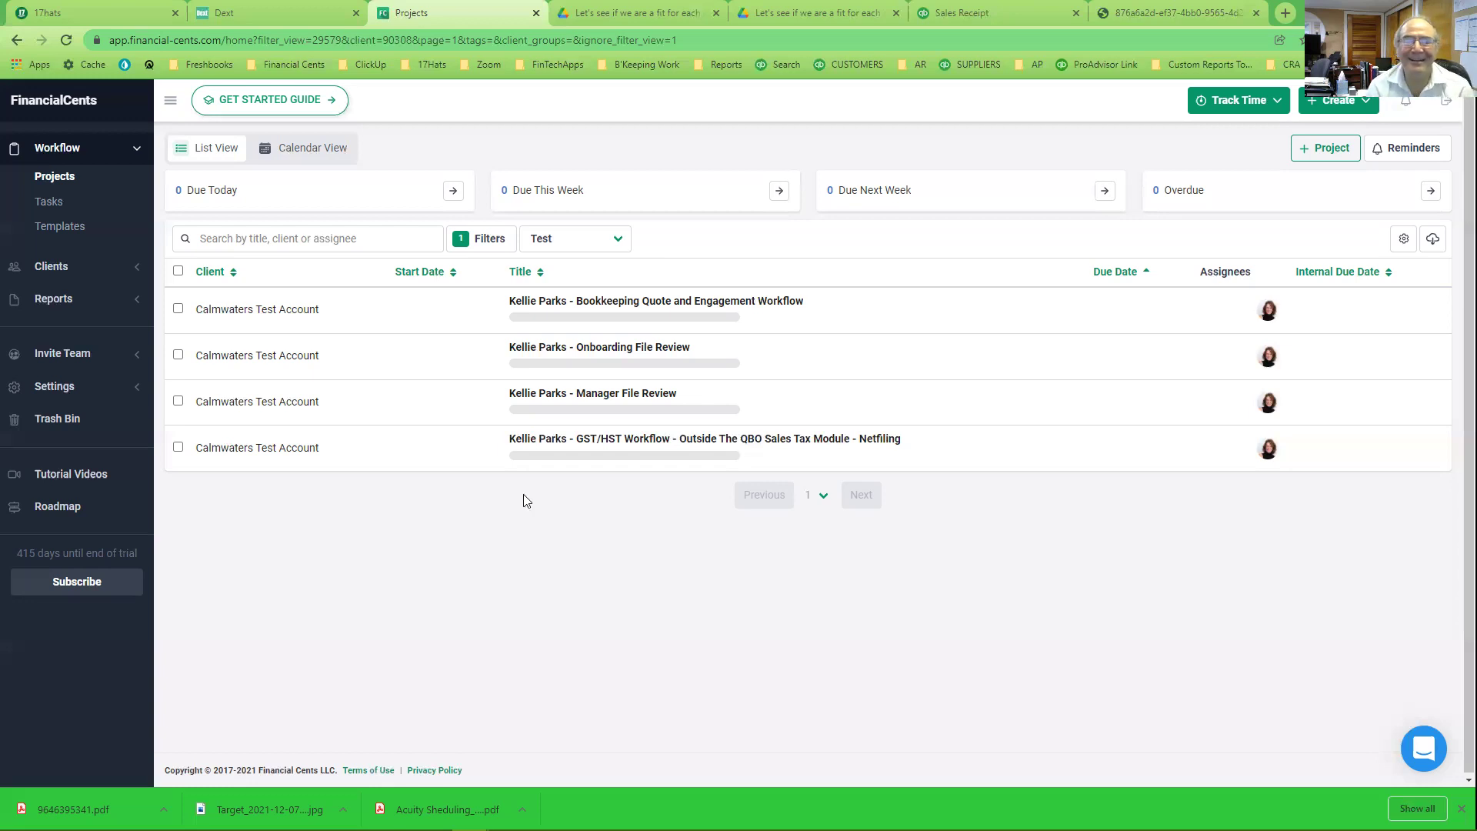
# Open the Manager File Review project, look at its Client Tasks, then return to the List view
pyautogui.click(611, 395)
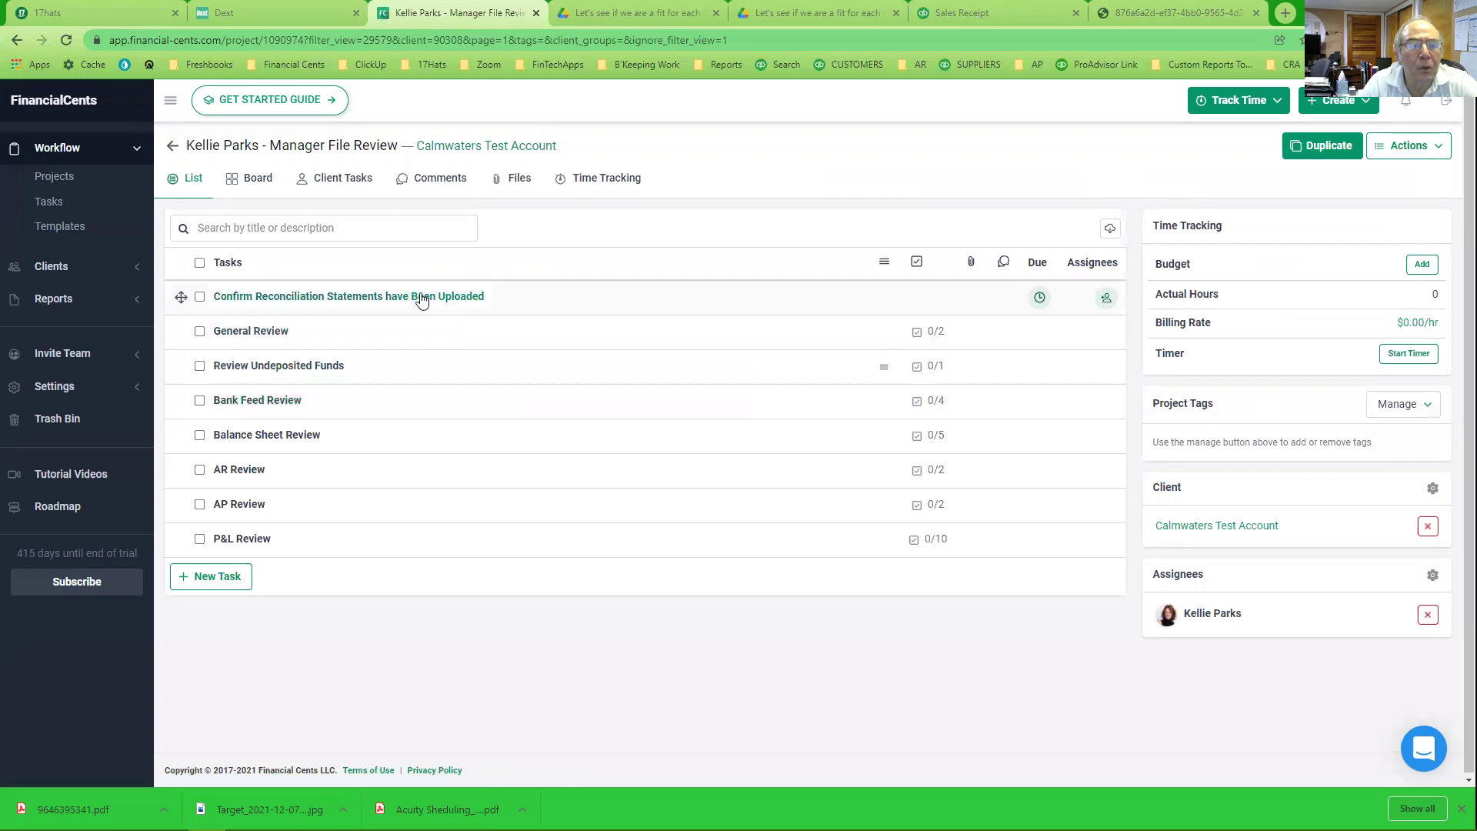
pyautogui.click(347, 179)
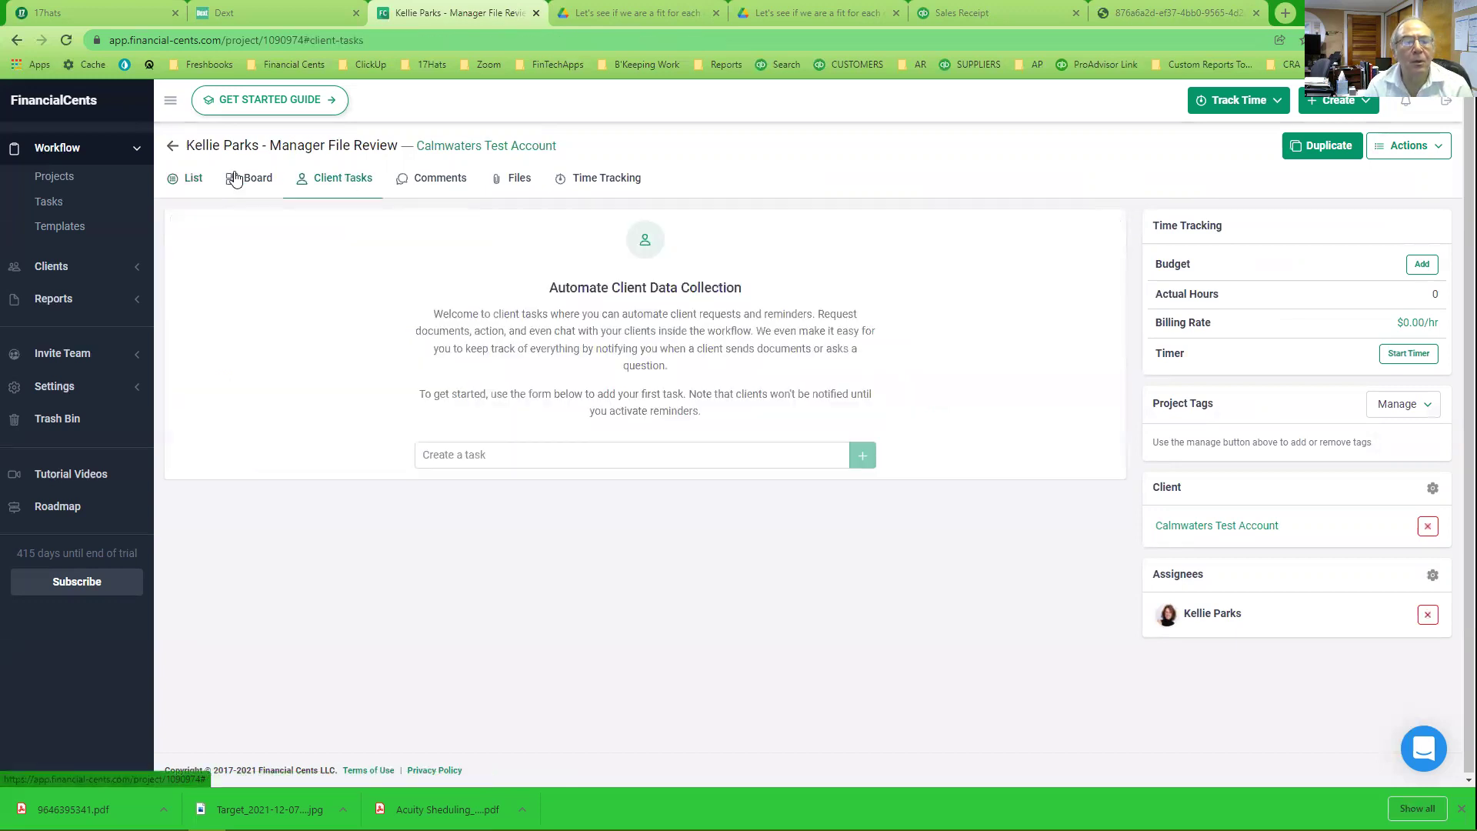
pyautogui.click(188, 179)
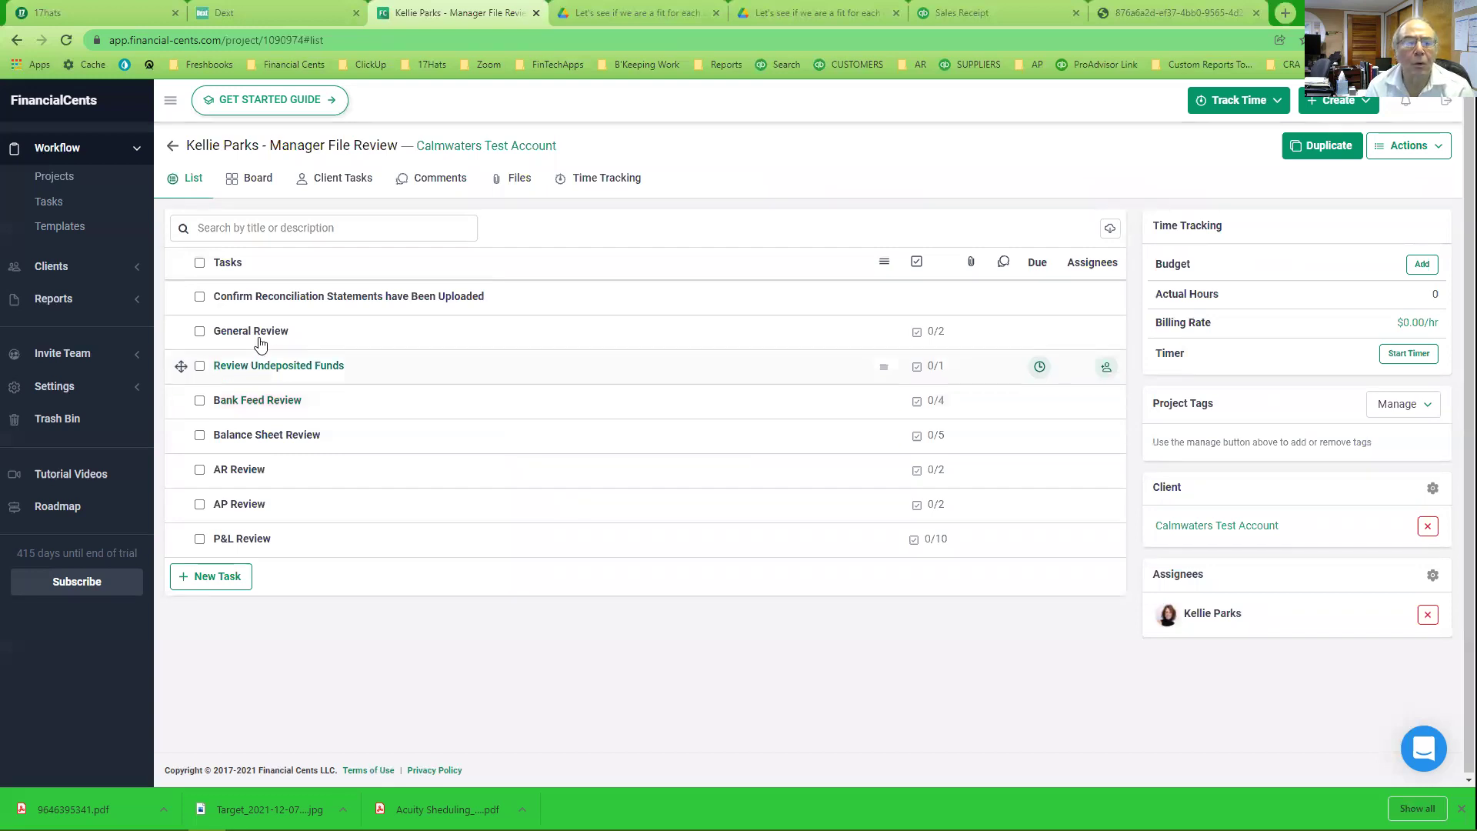
# Open the Confirm Reconciliation Statements task and start a comment with an '@m' teammate mention
pyautogui.click(242, 297)
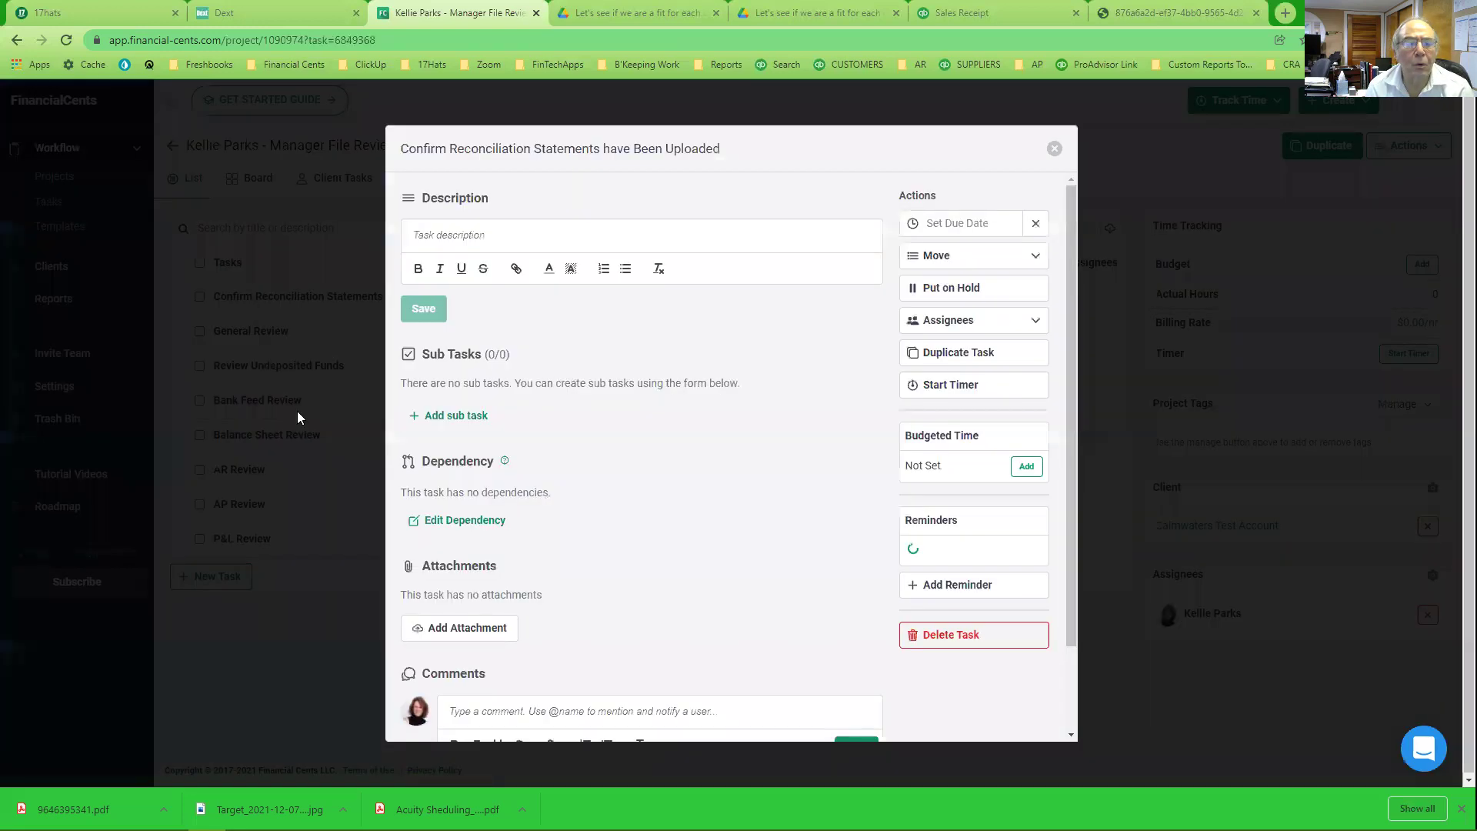
pyautogui.scroll(-1, 546, 654)
pyautogui.click(548, 638)
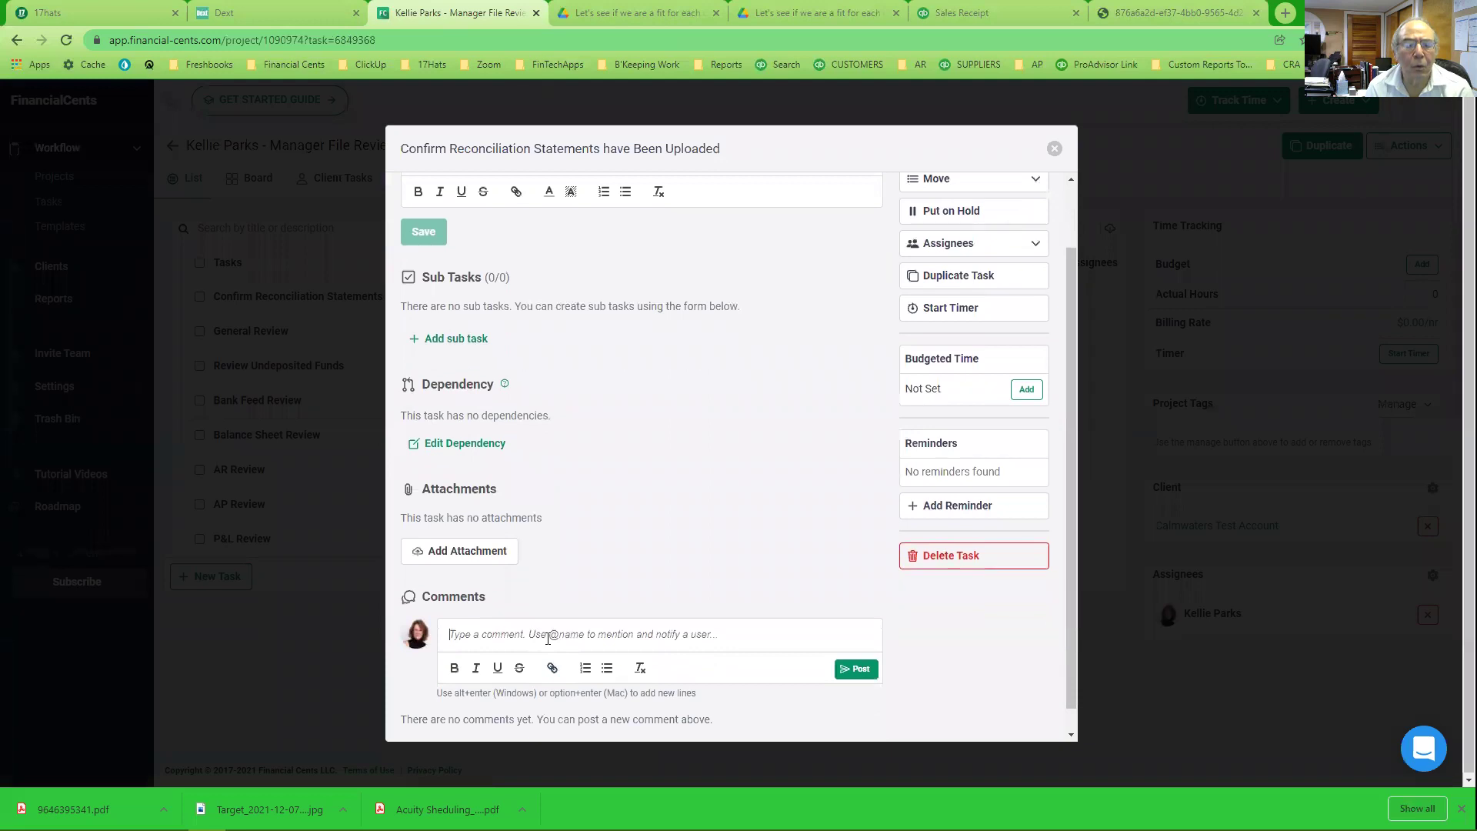
pyautogui.write('@m')
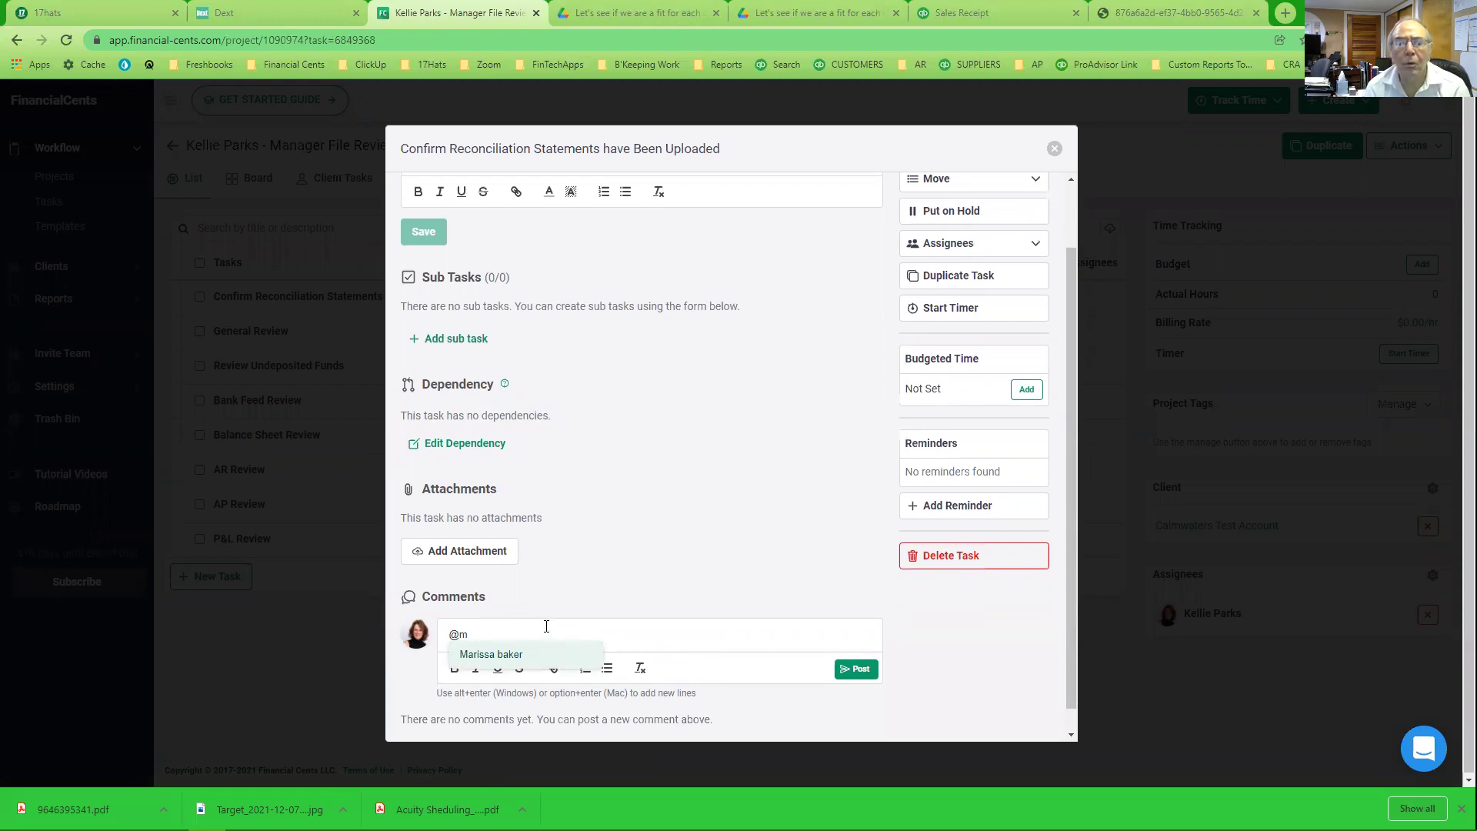
pyautogui.click(1055, 149)
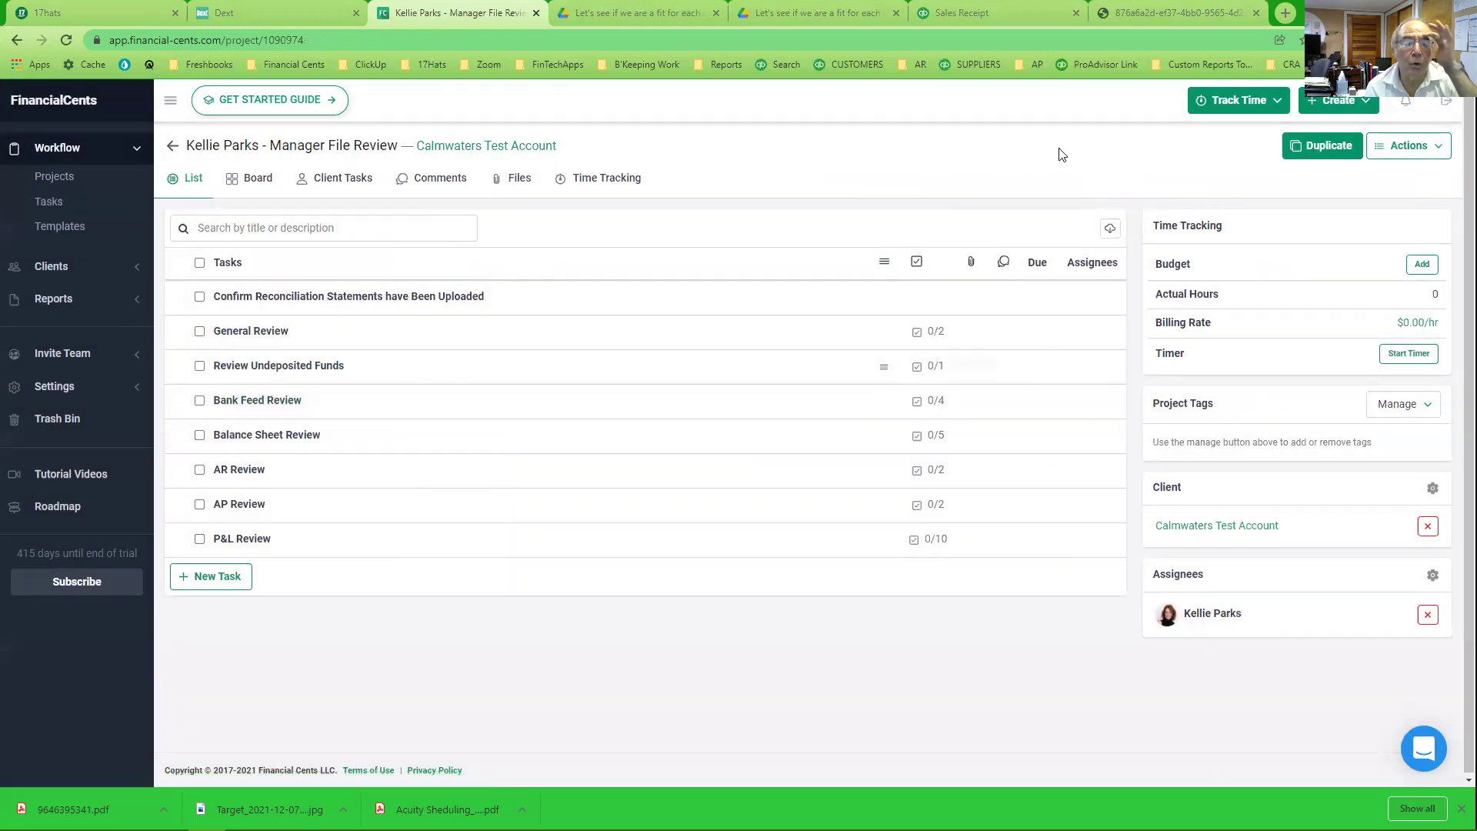
pyautogui.click(246, 338)
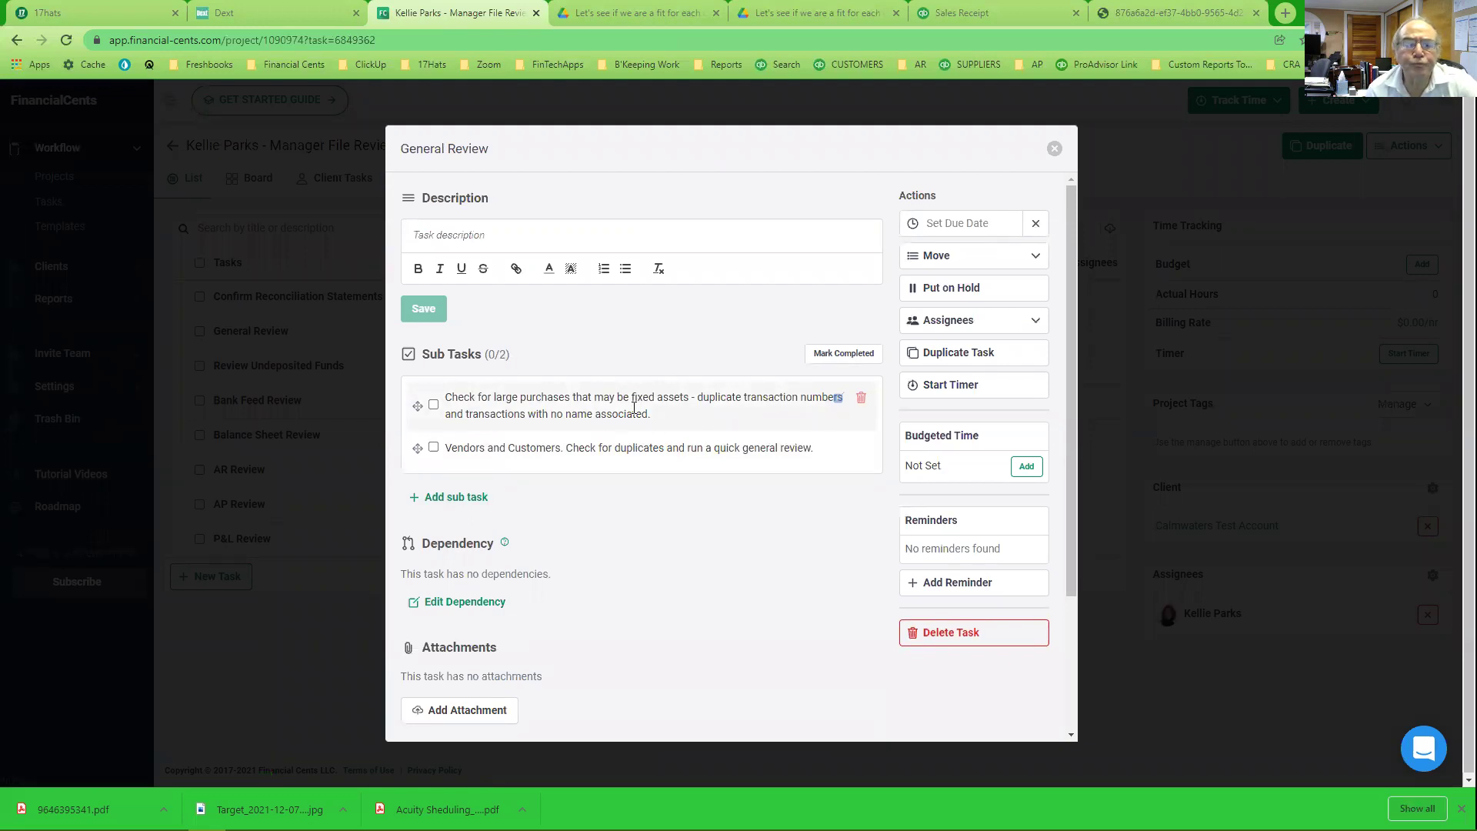
pyautogui.click(1051, 151)
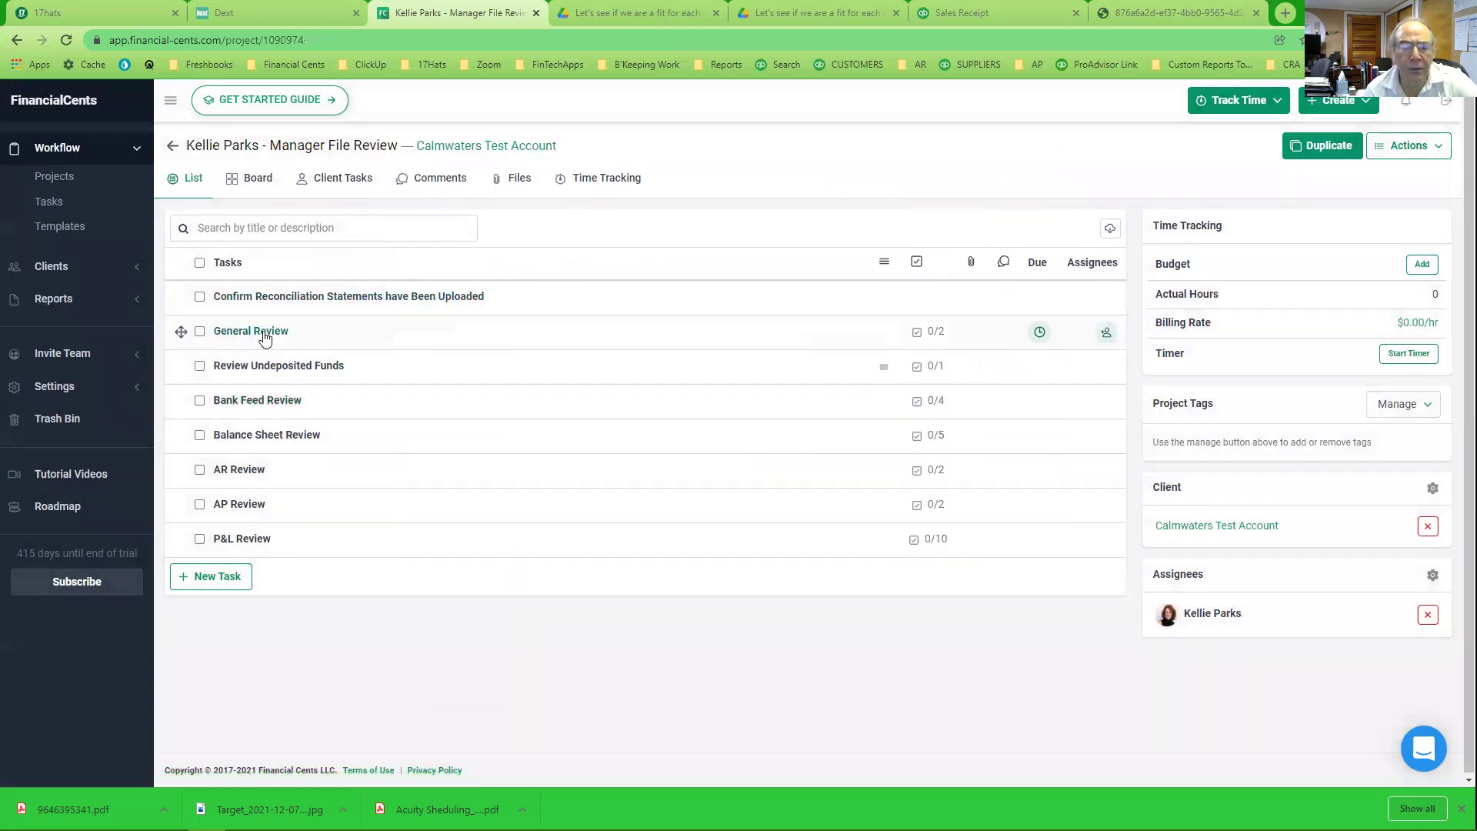
pyautogui.click(263, 365)
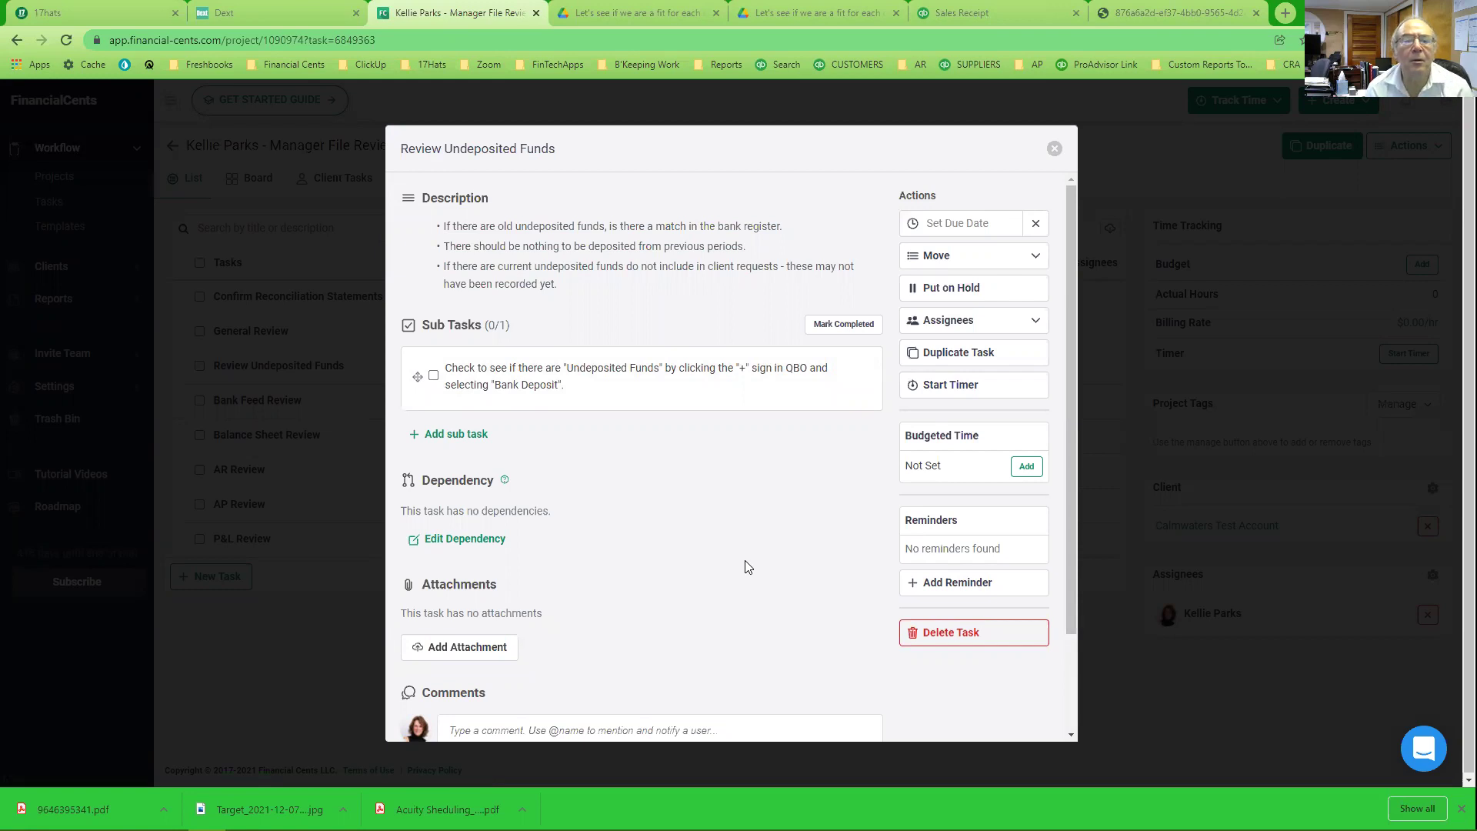
pyautogui.click(1054, 149)
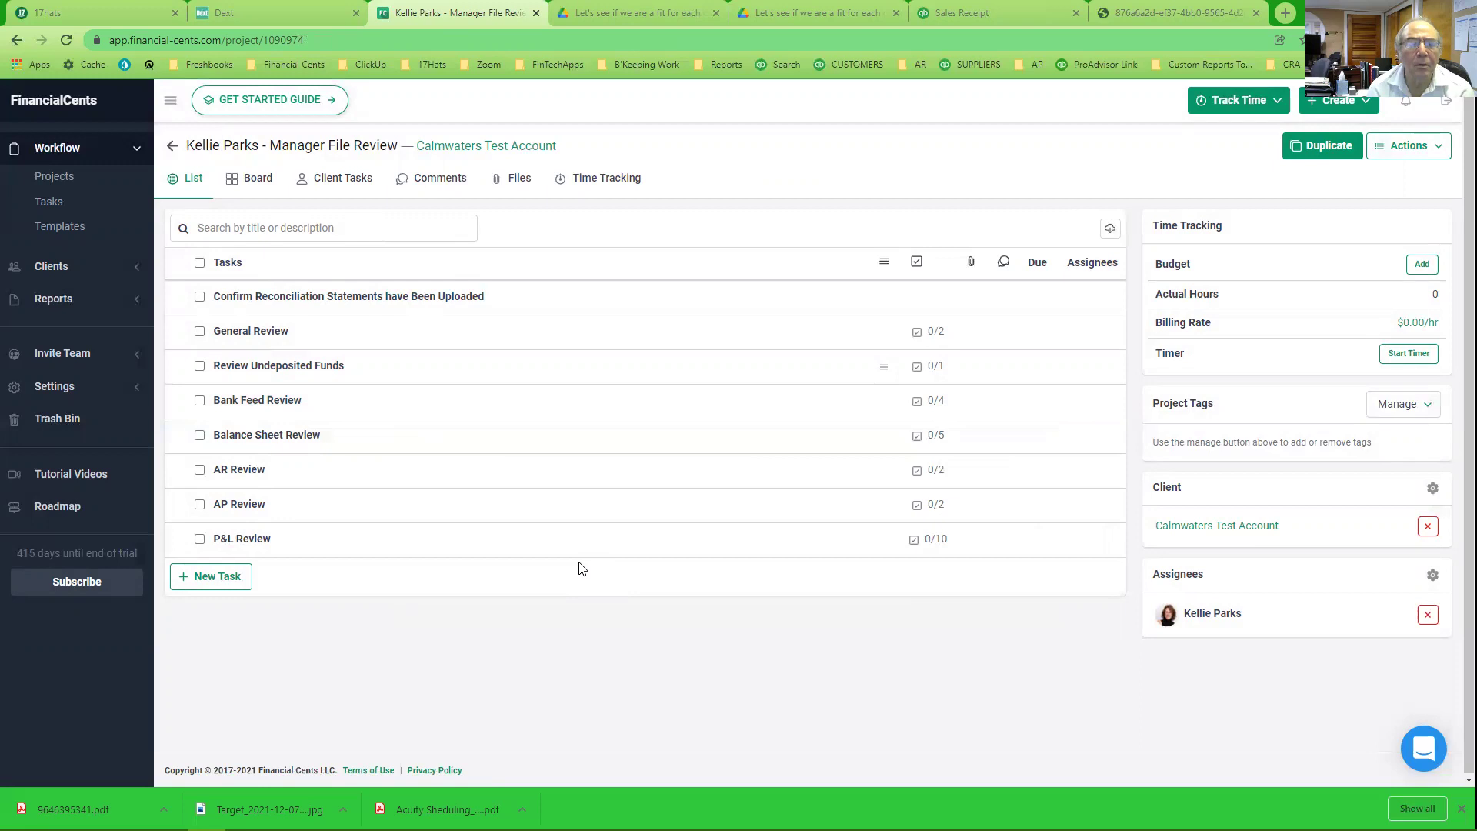
pyautogui.click(289, 405)
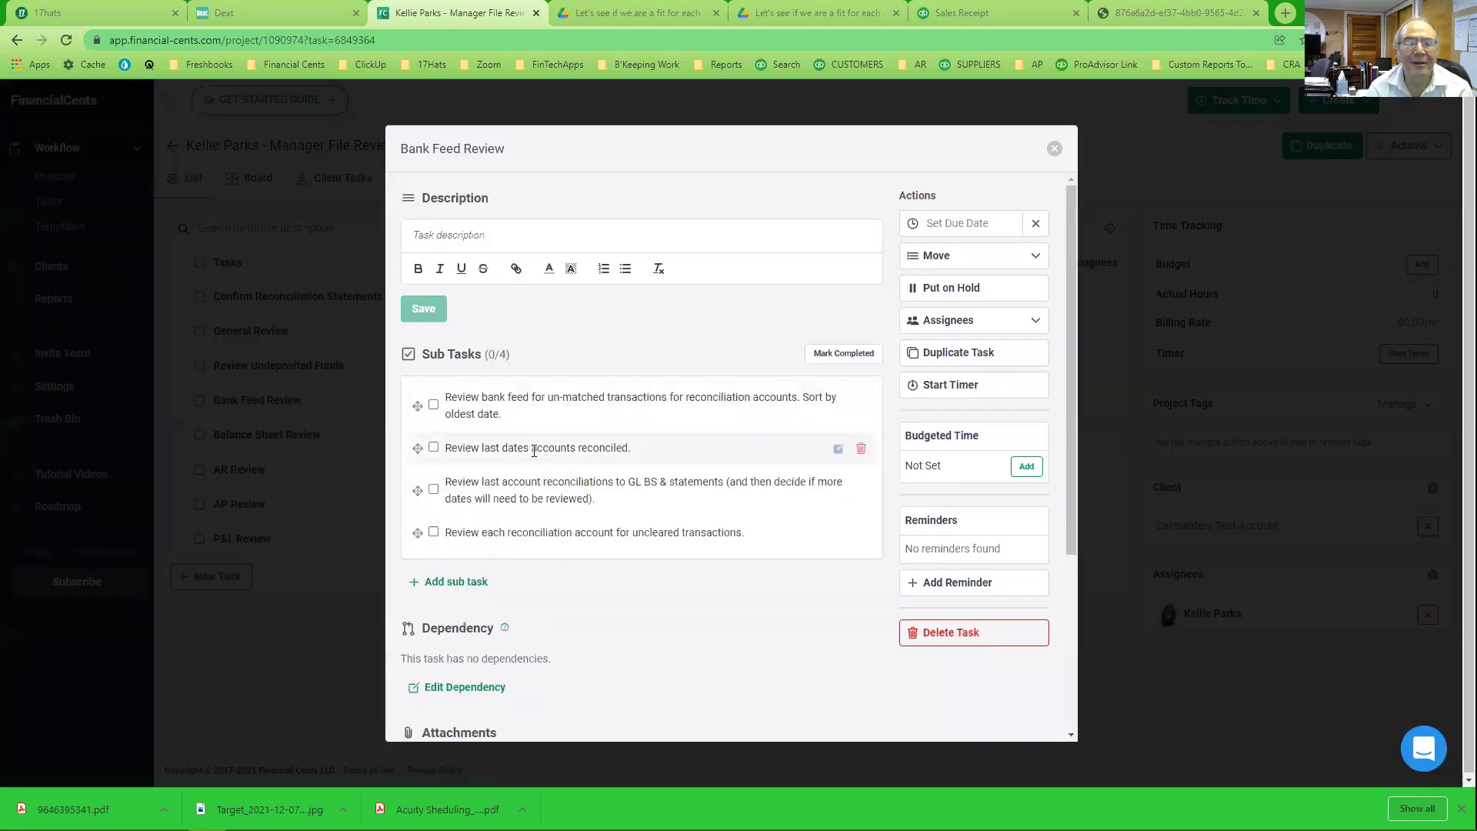
pyautogui.scroll(-1, 535, 451)
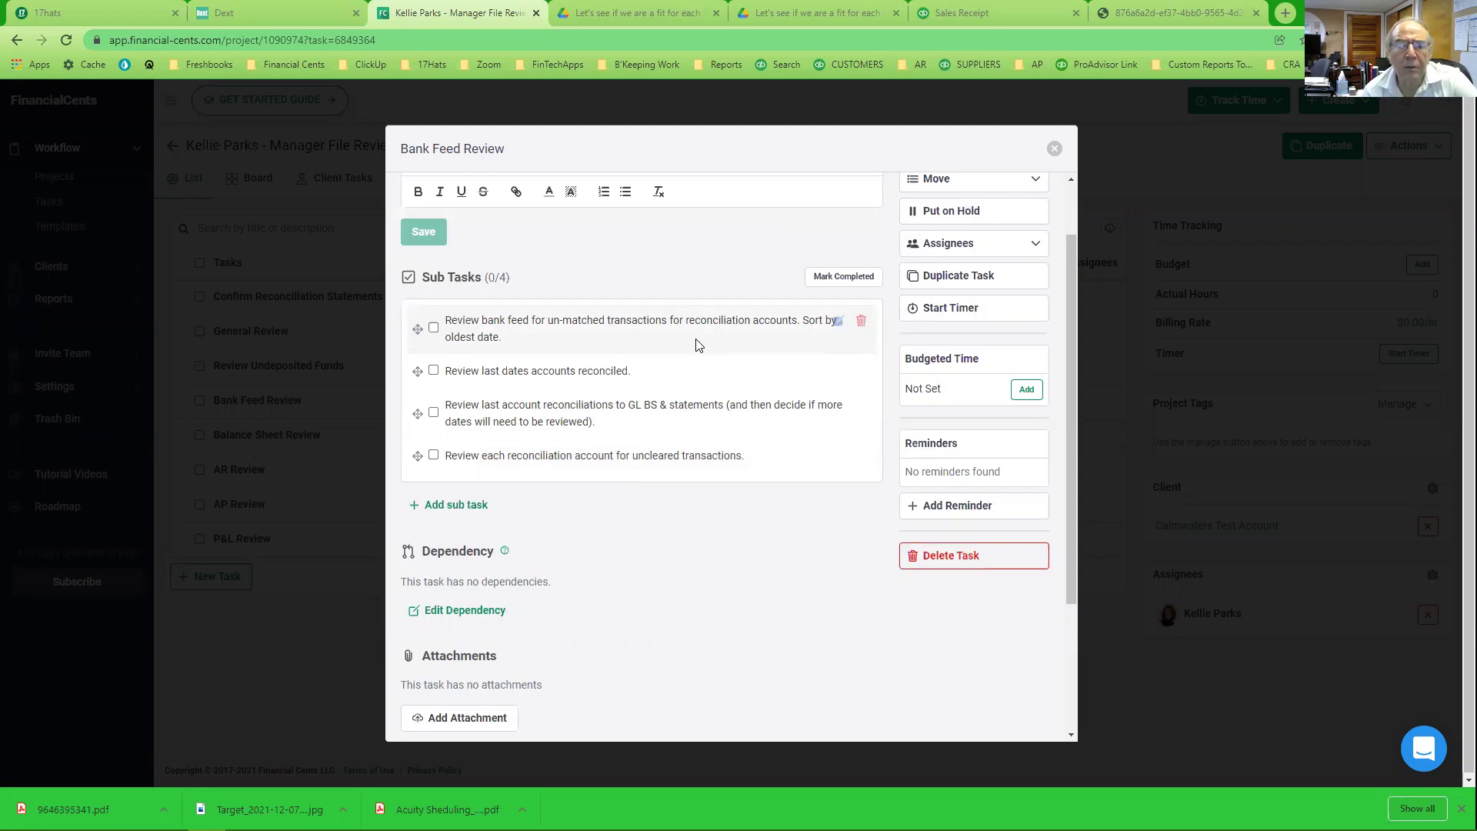
pyautogui.click(1054, 149)
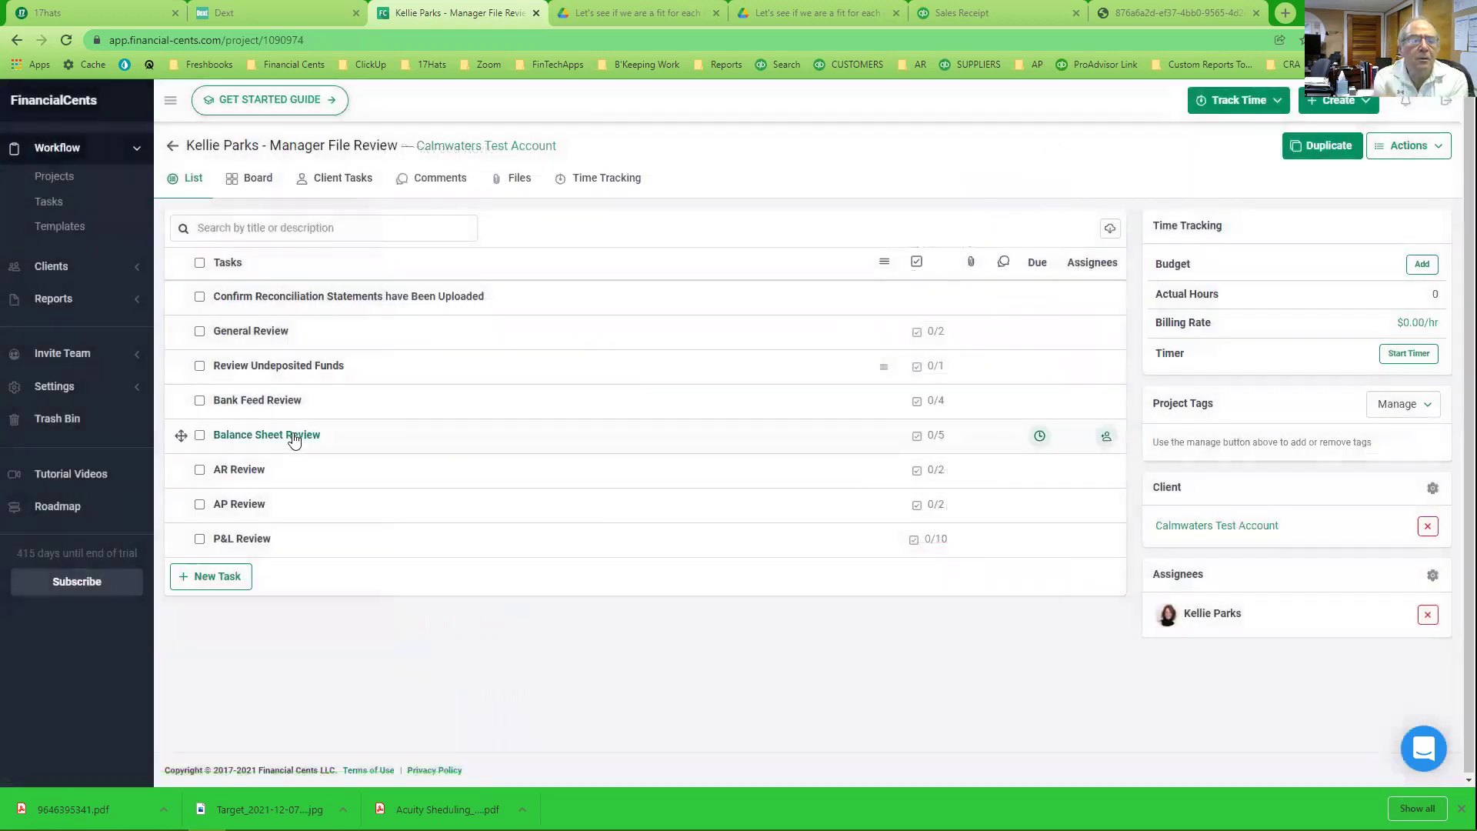
# Check the Balance Sheet, AR and AP Review tasks in turn, then open P&L Review
pyautogui.click(293, 436)
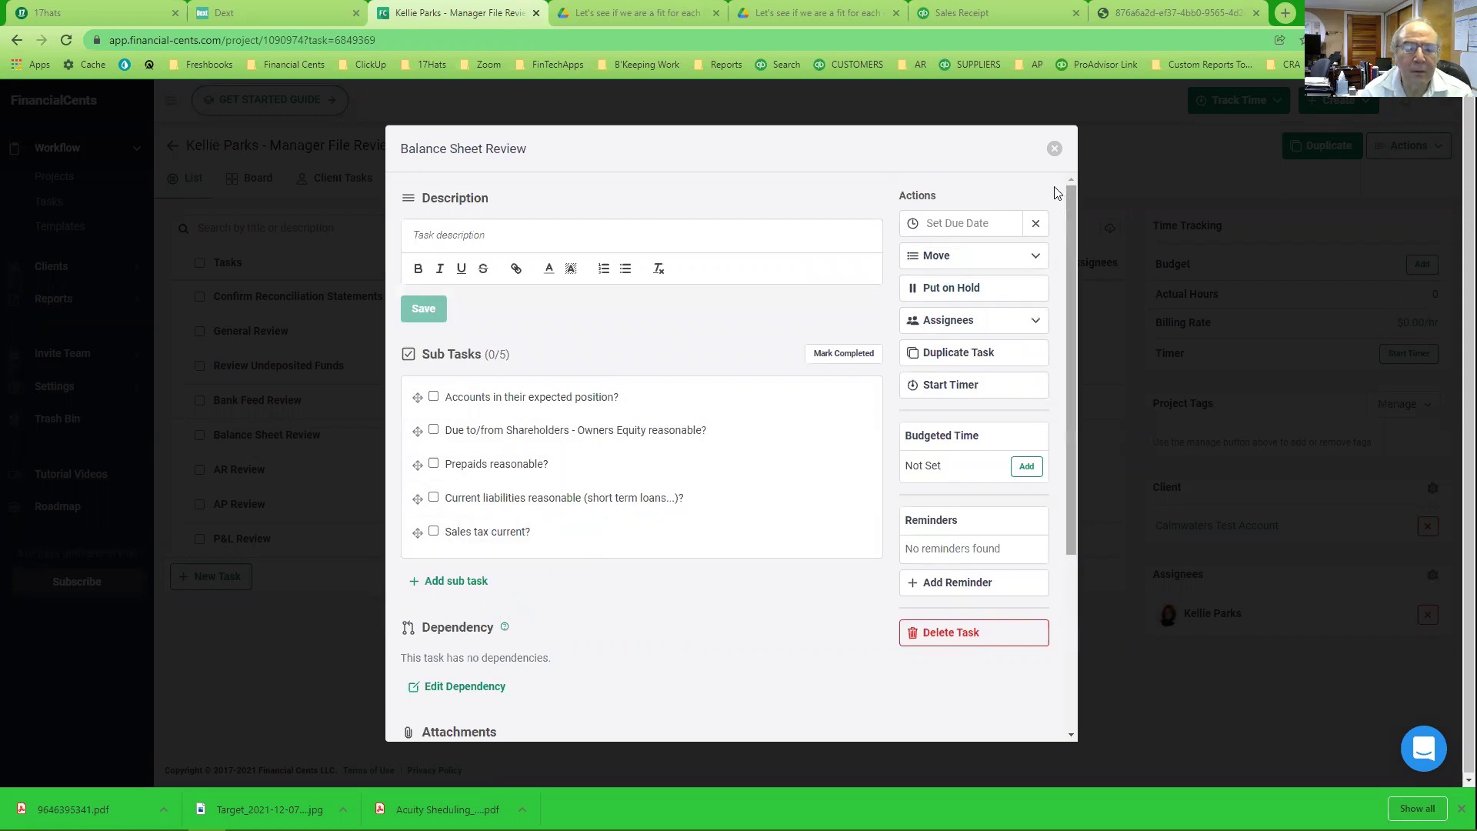
pyautogui.click(1053, 149)
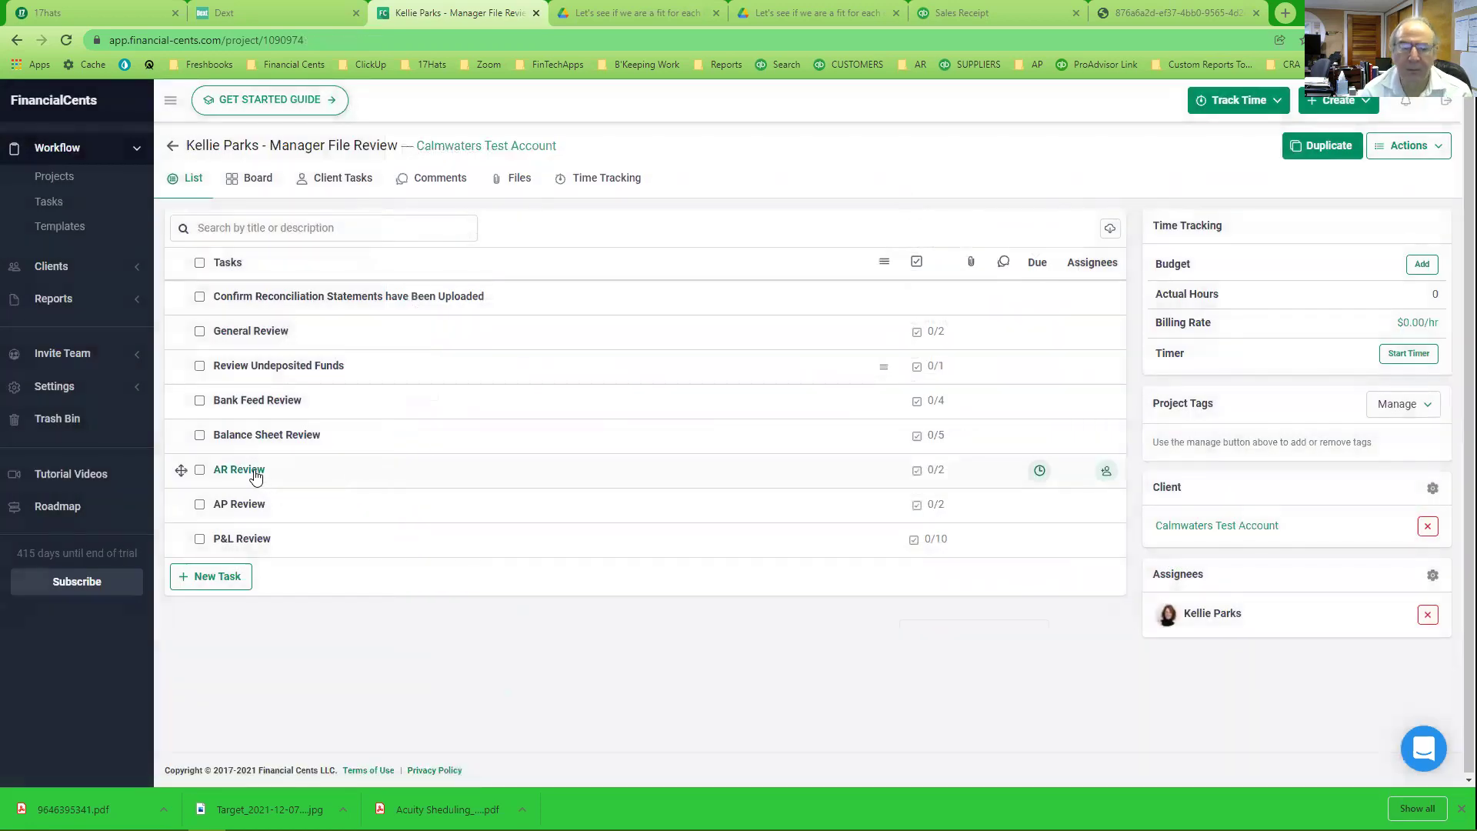
pyautogui.click(254, 471)
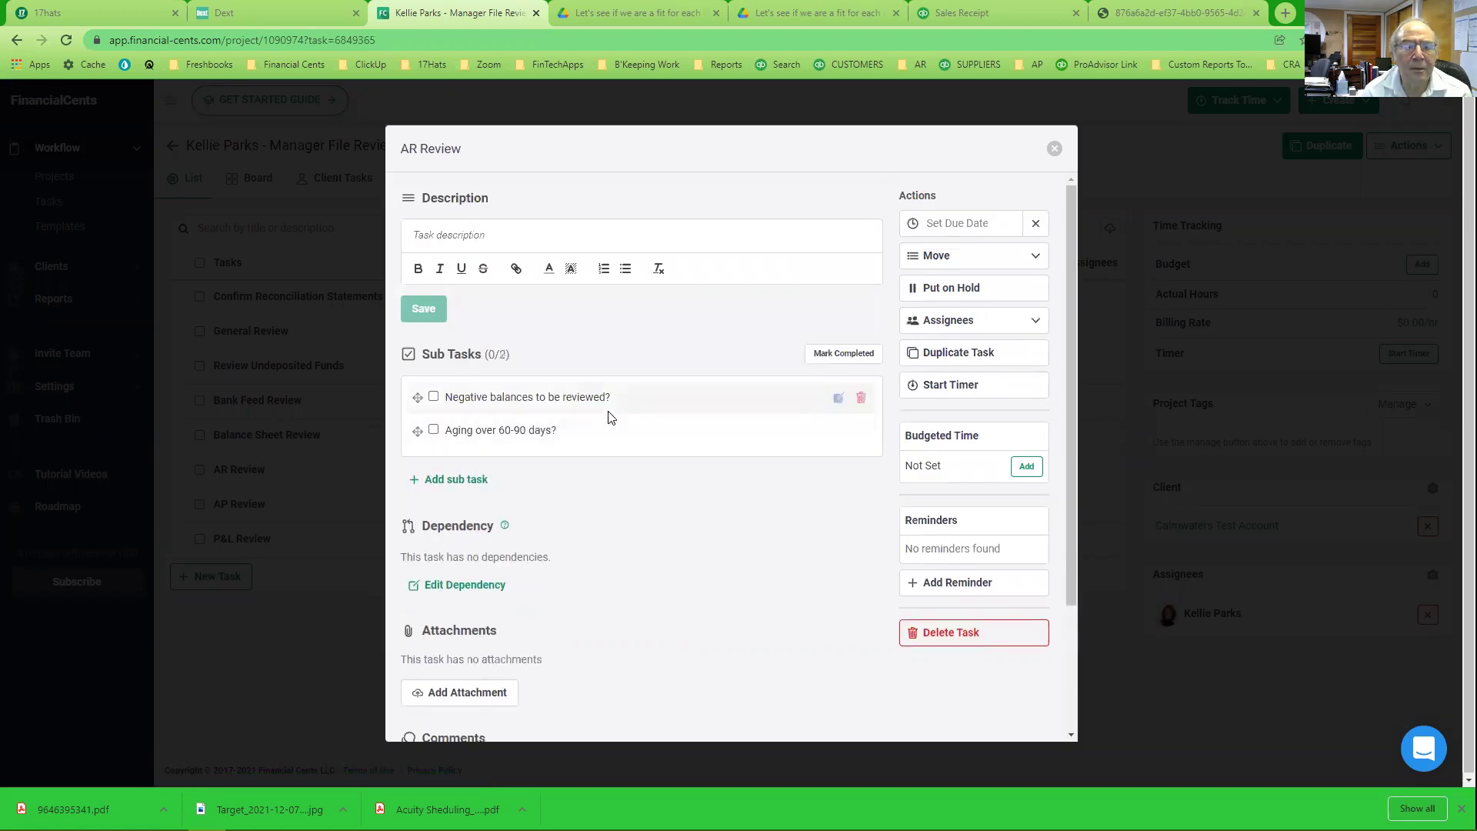
pyautogui.click(1055, 149)
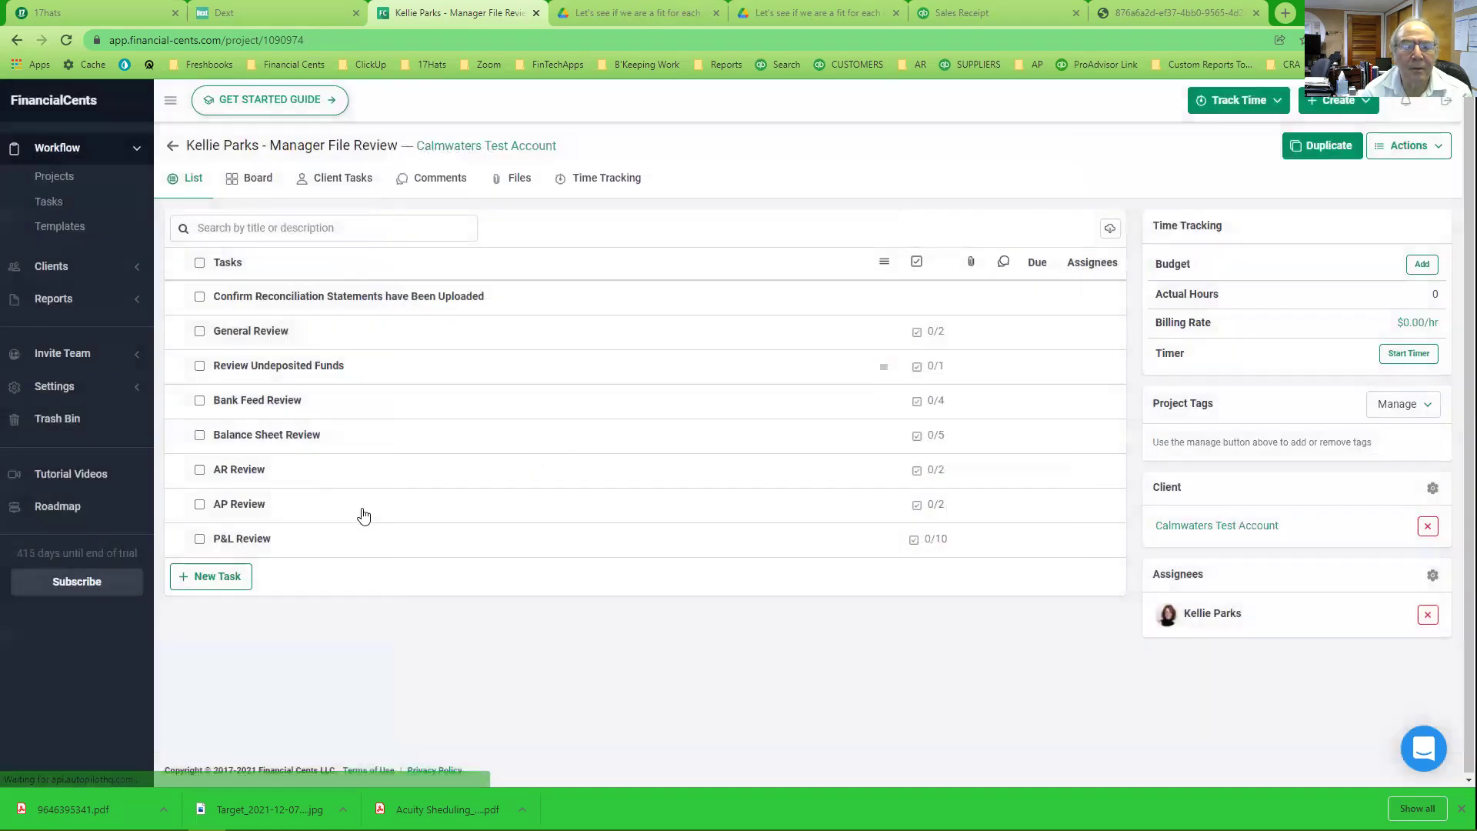
pyautogui.click(264, 505)
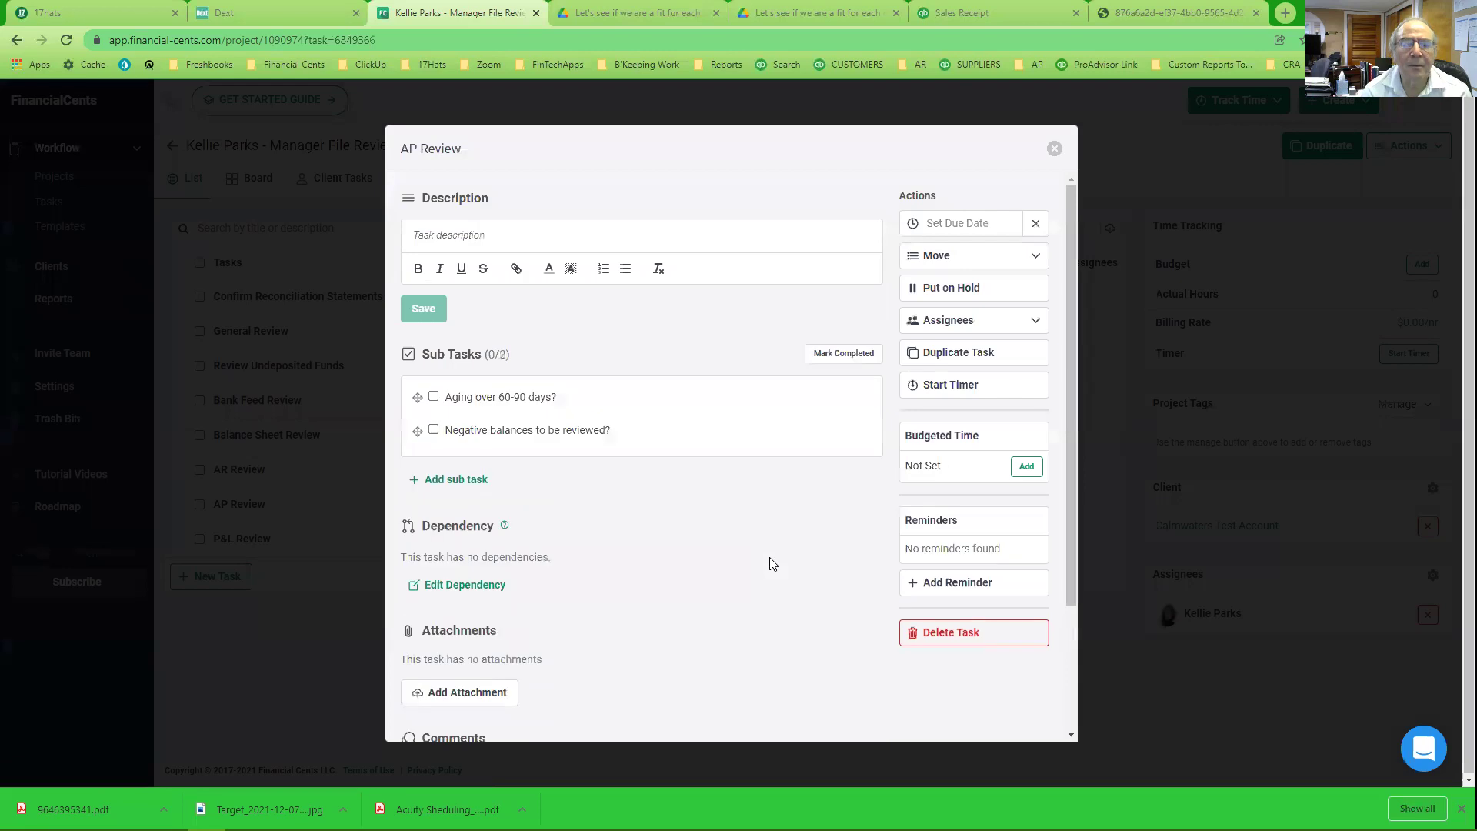
pyautogui.click(1054, 149)
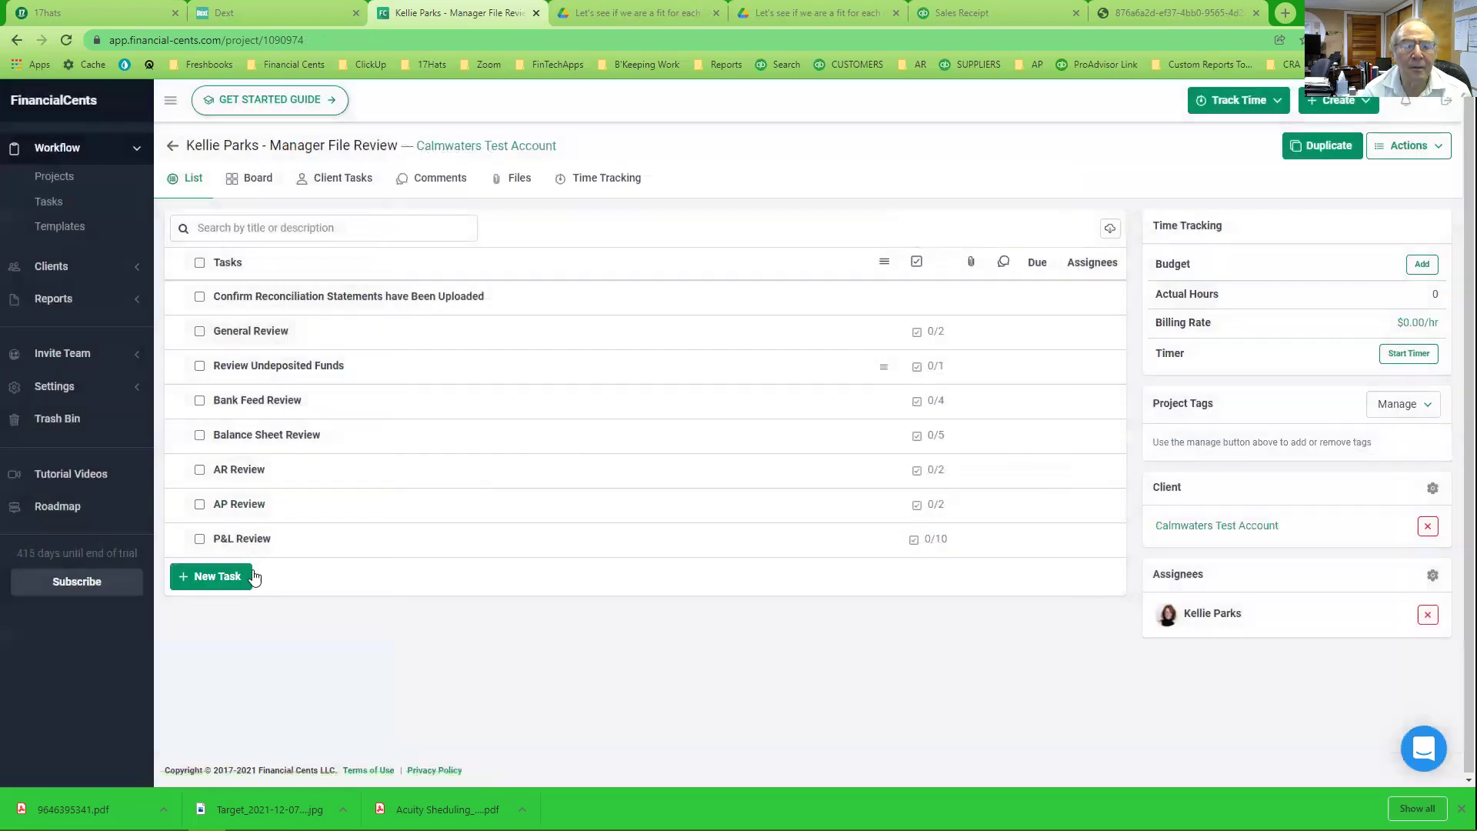
pyautogui.click(255, 542)
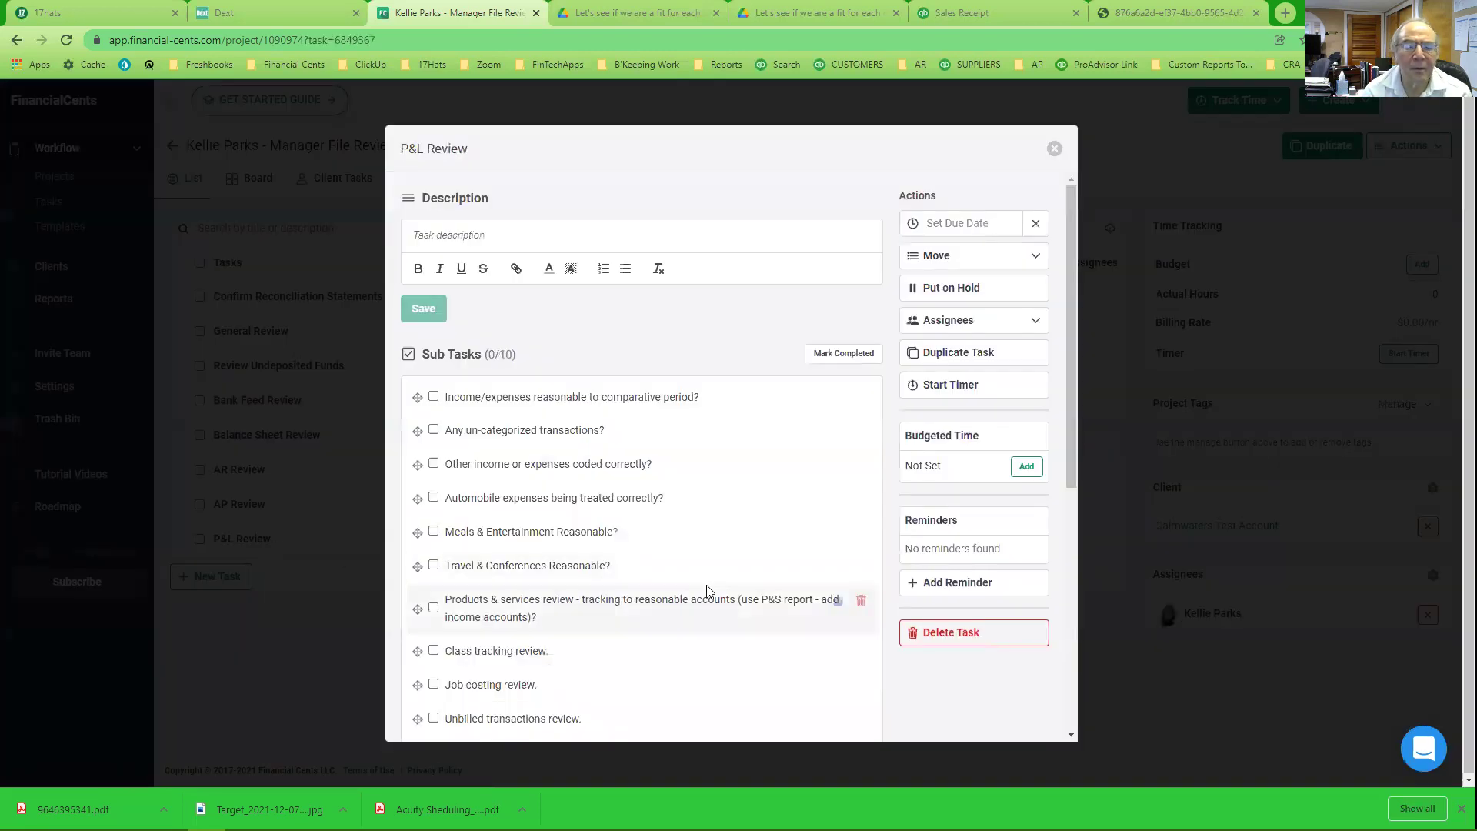
# Scroll through the ten P&L Review subtasks, then close the task dialog
pyautogui.scroll(-1, 705, 590)
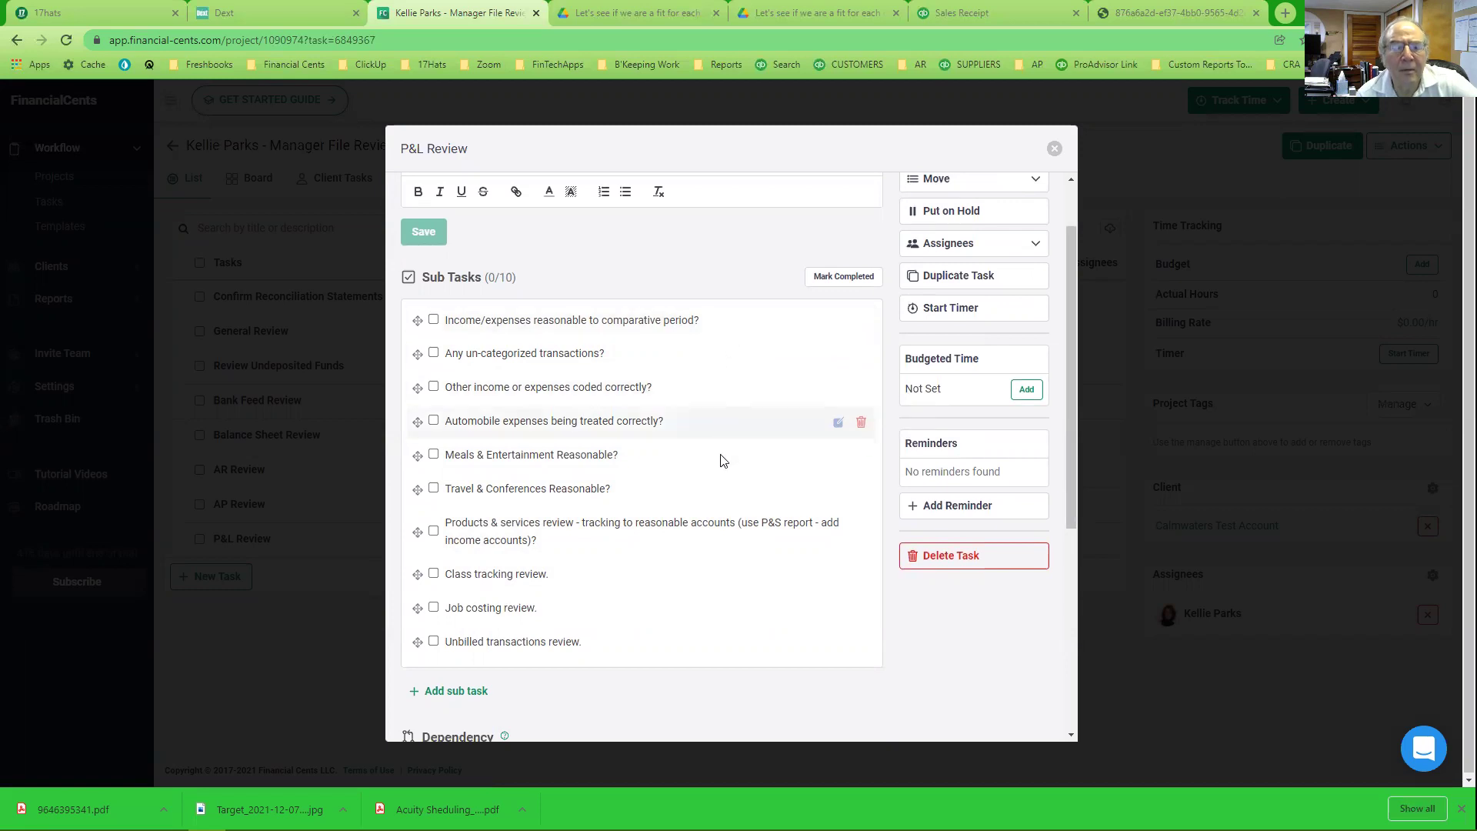
pyautogui.scroll(-1, 712, 511)
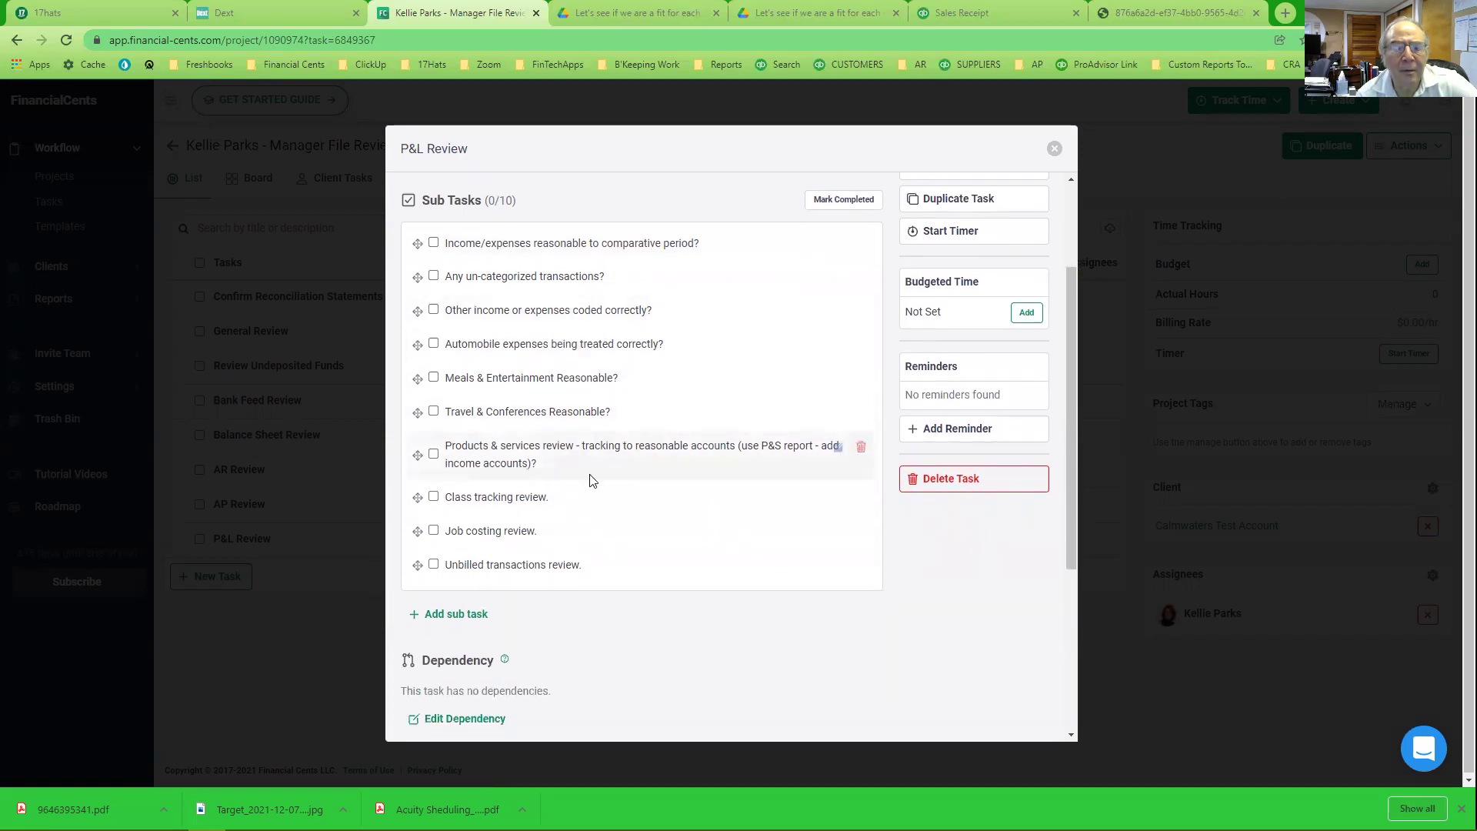
pyautogui.scroll(-1, 602, 513)
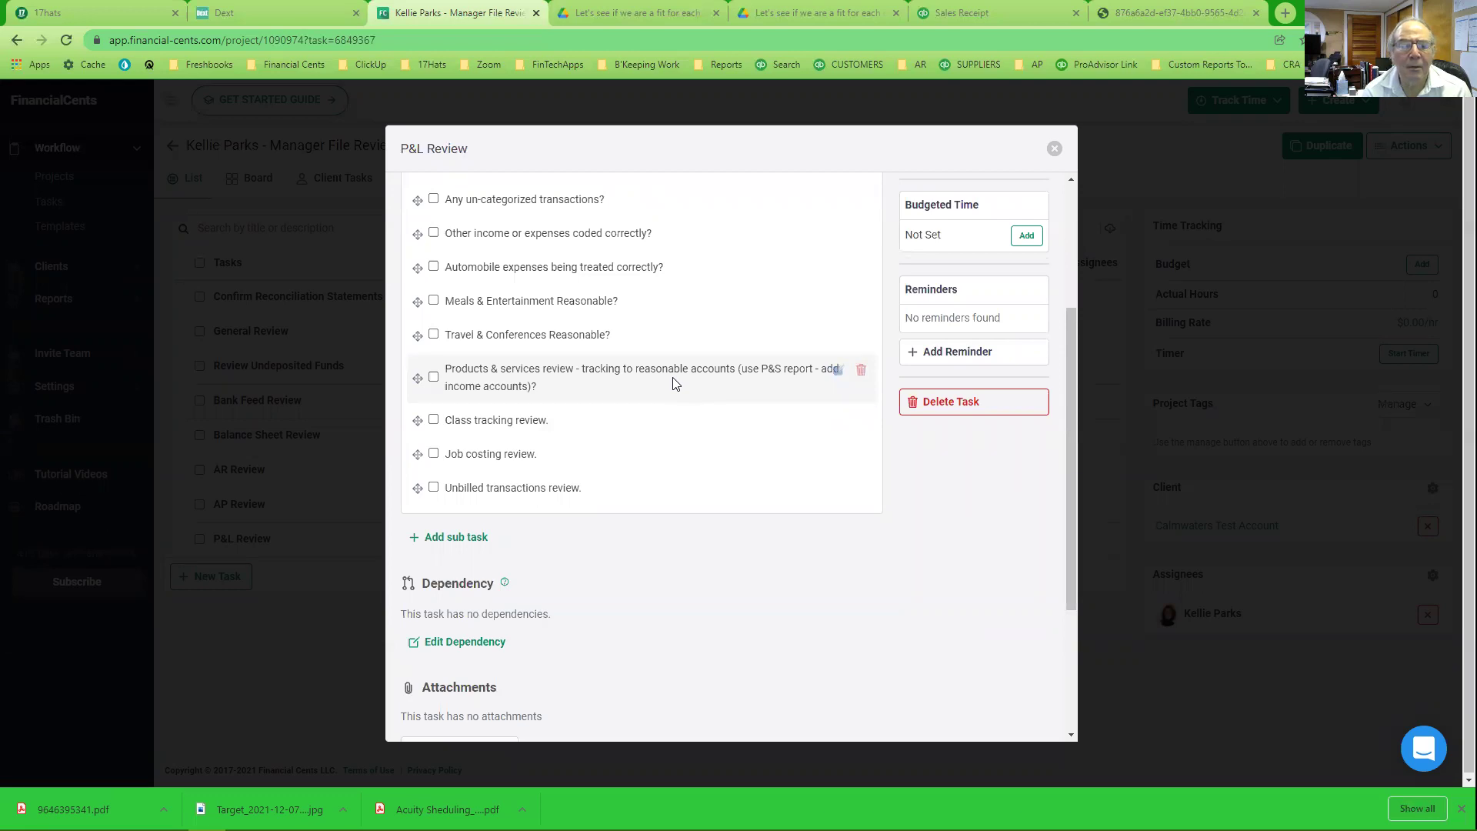
pyautogui.click(1054, 149)
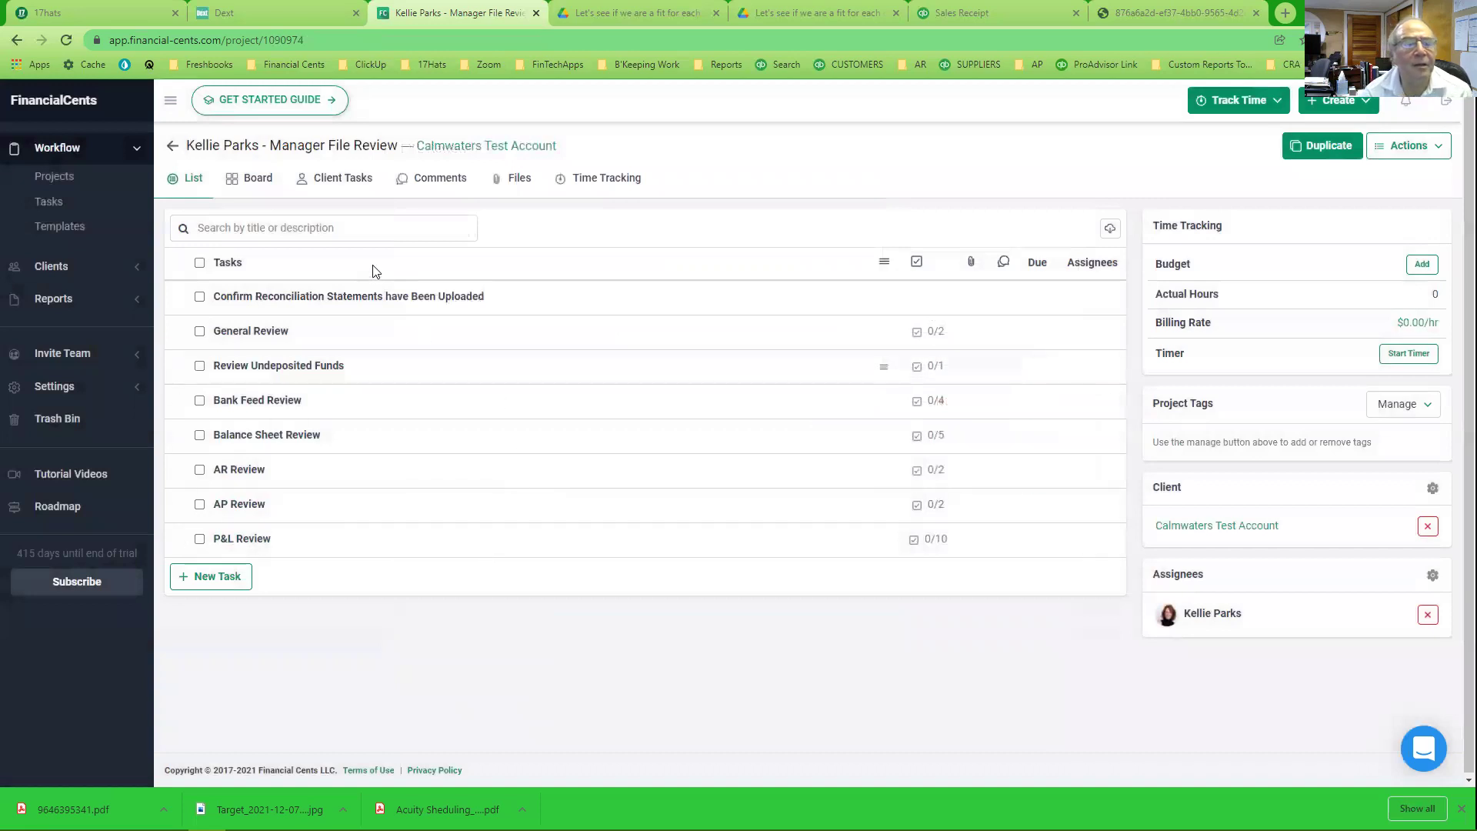
# Return to the client's project list and start creating a new item from Create
pyautogui.click(174, 148)
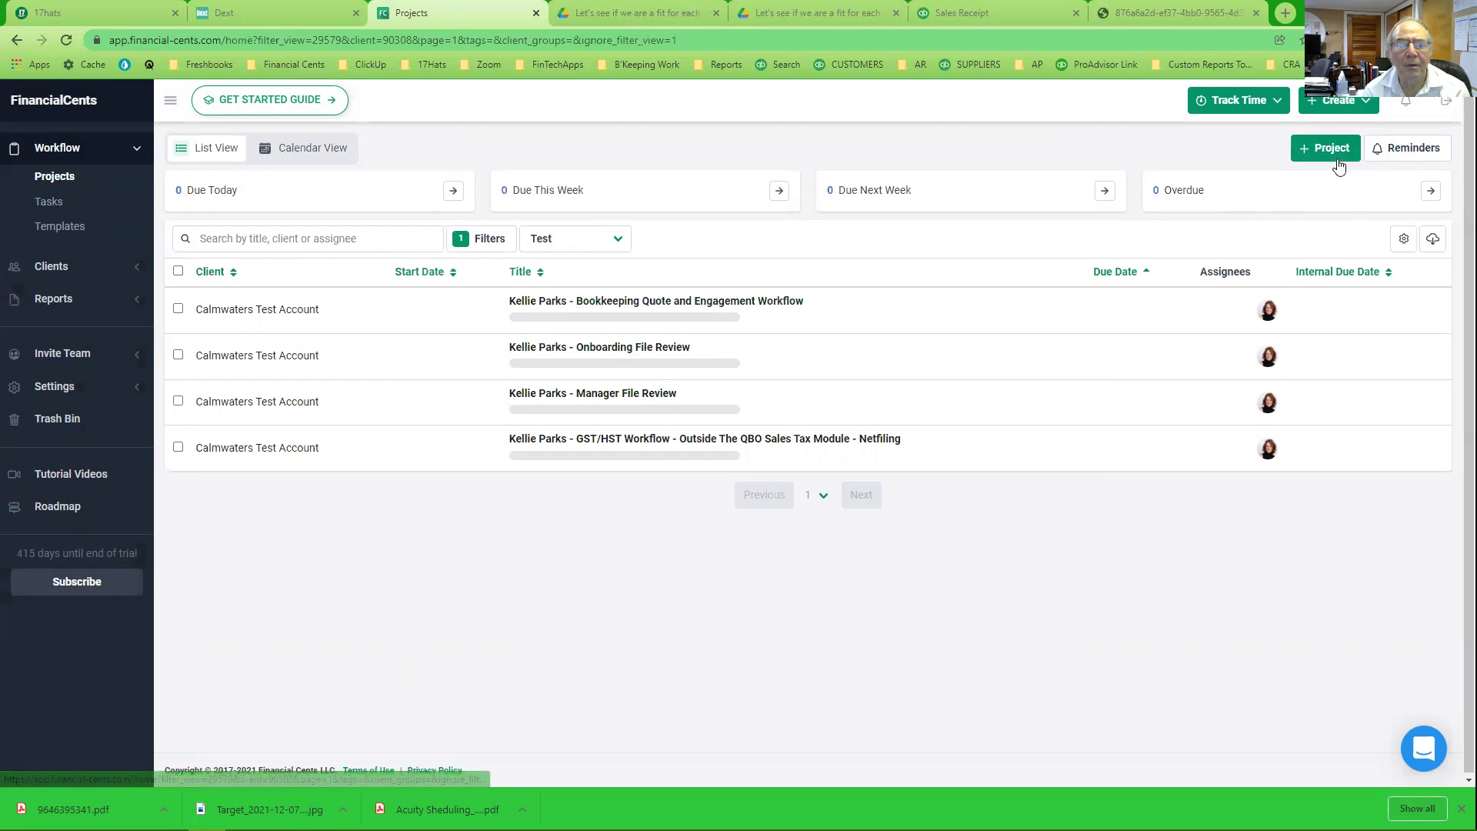
pyautogui.click(1335, 101)
# Create a project from the Monthly Bookkeeping – QBO/Dext/Autoreview template, found by searching 'ke'
pyautogui.click(1300, 146)
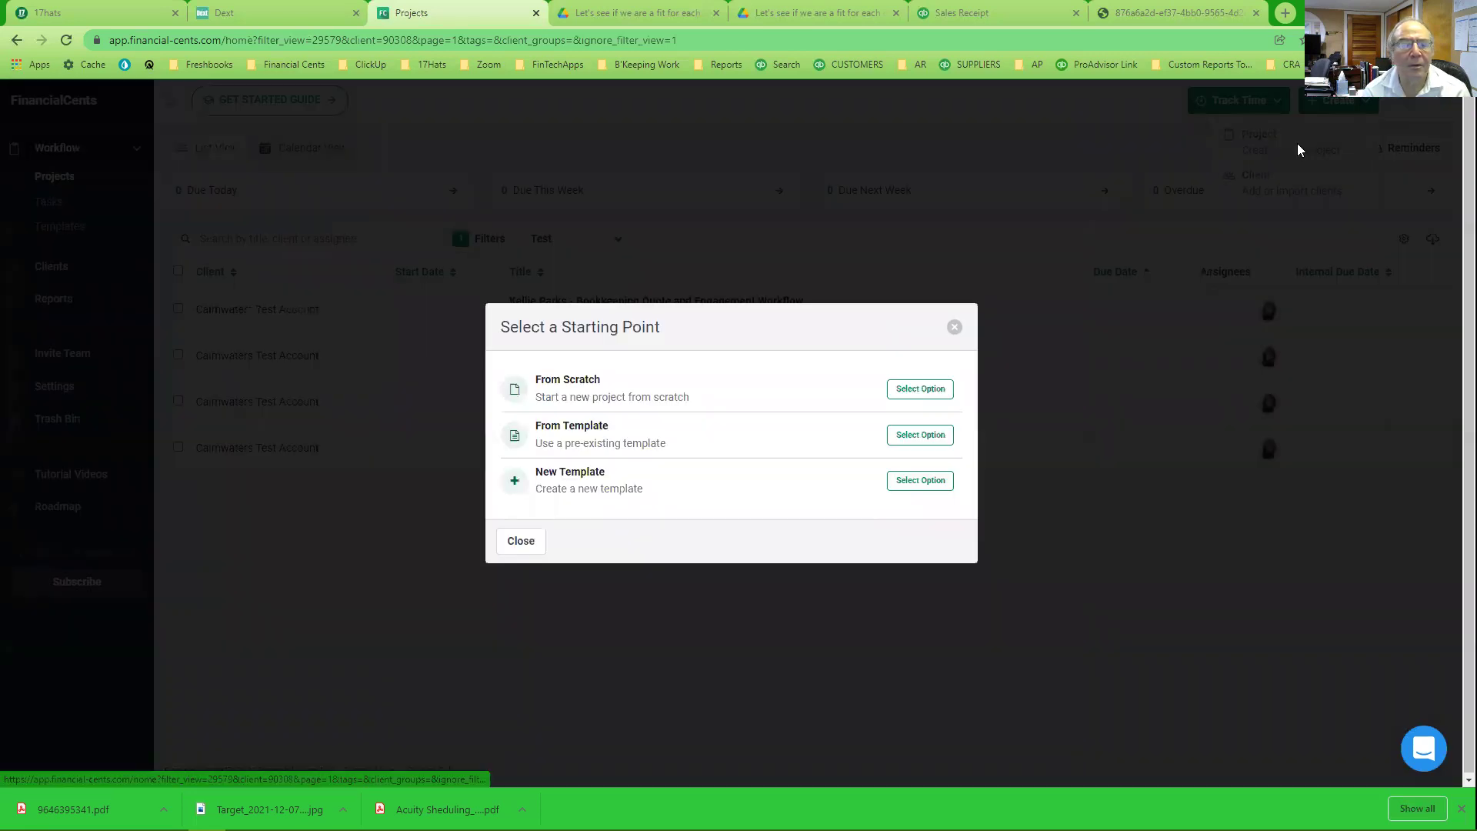
pyautogui.click(914, 437)
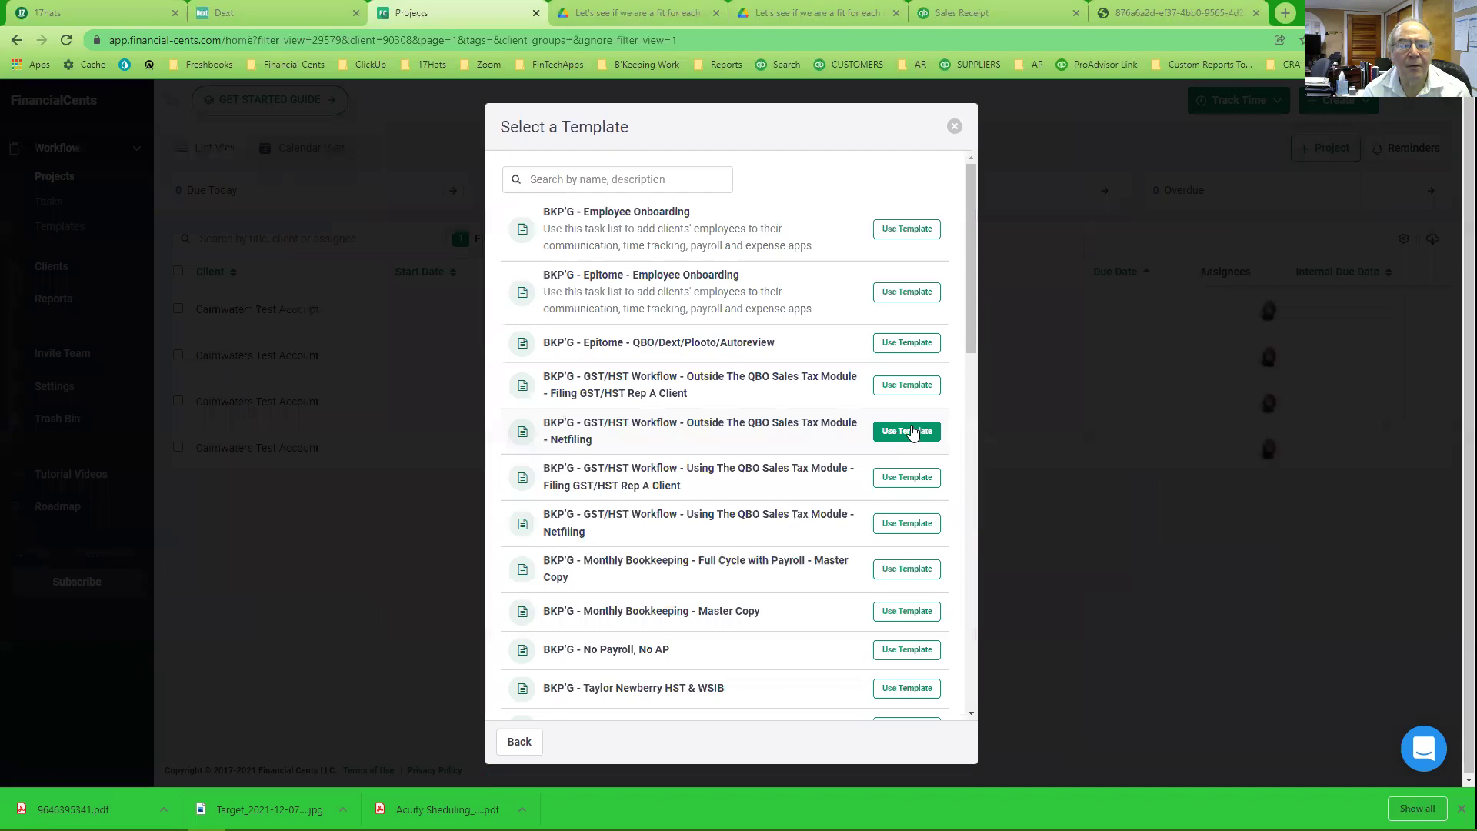
pyautogui.click(659, 180)
pyautogui.write('kell')
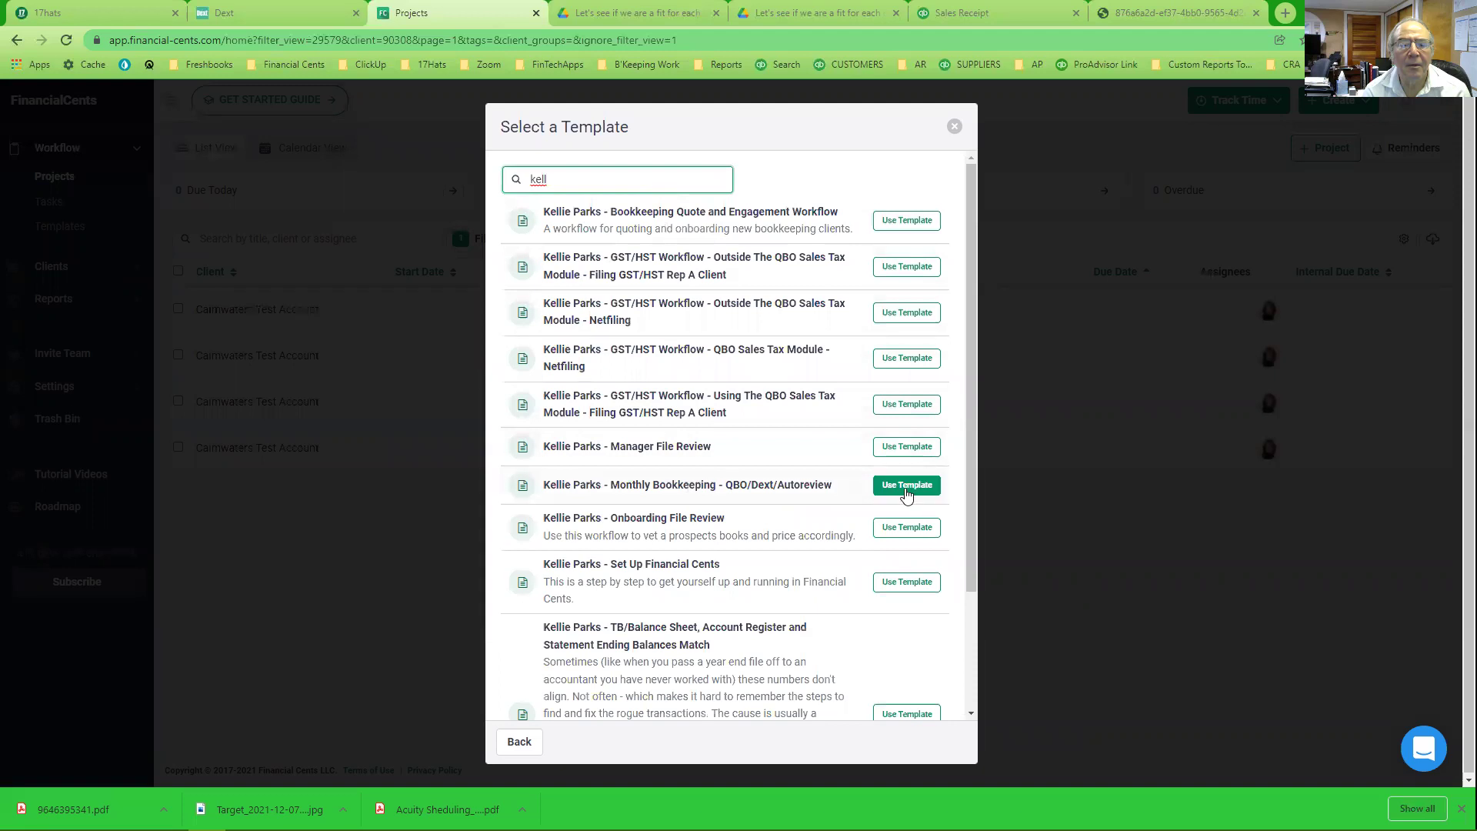
pyautogui.click(905, 489)
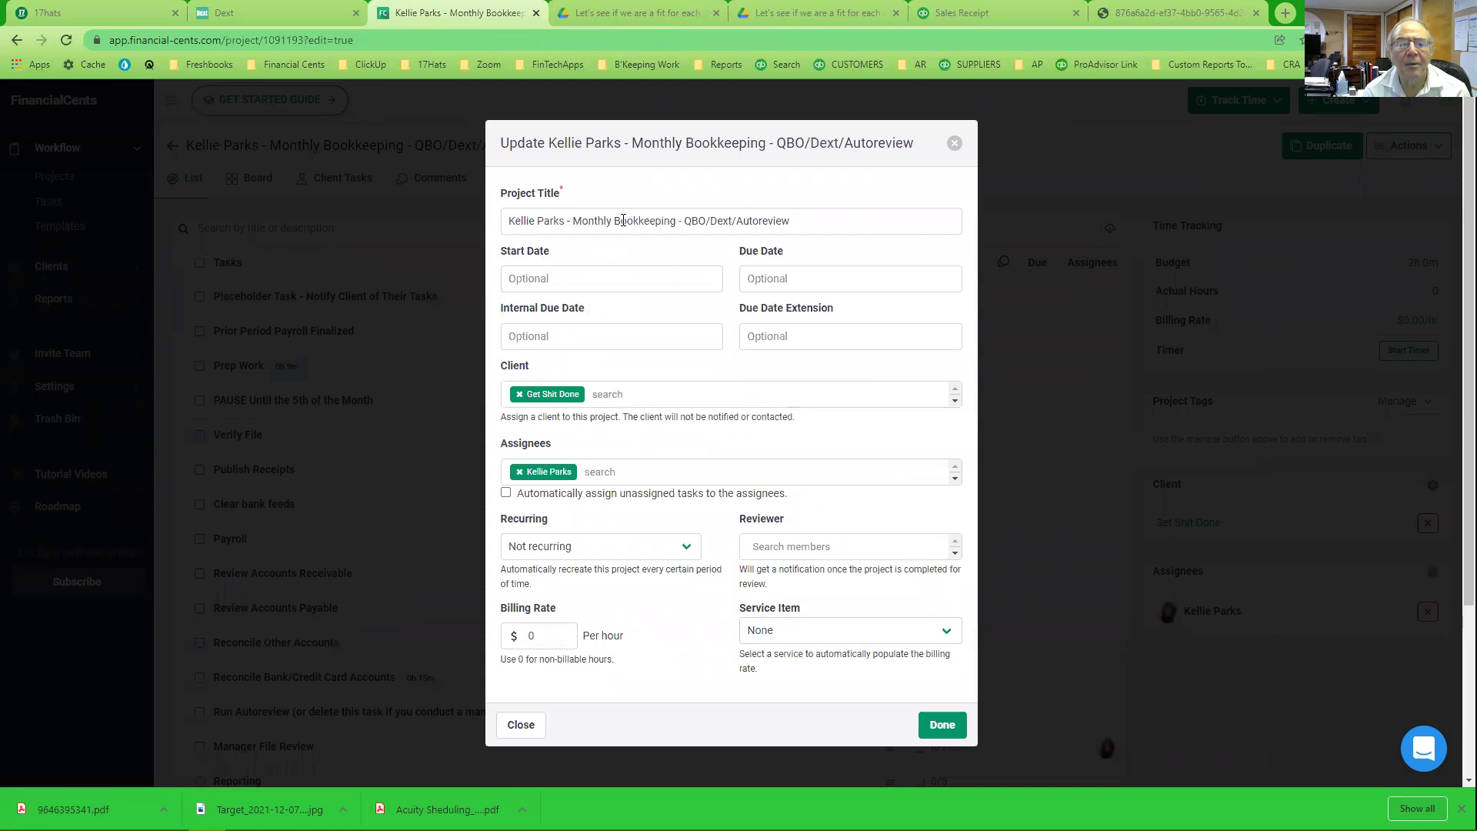
# Leave the new project non-recurring and check its start date calendar
pyautogui.click(650, 549)
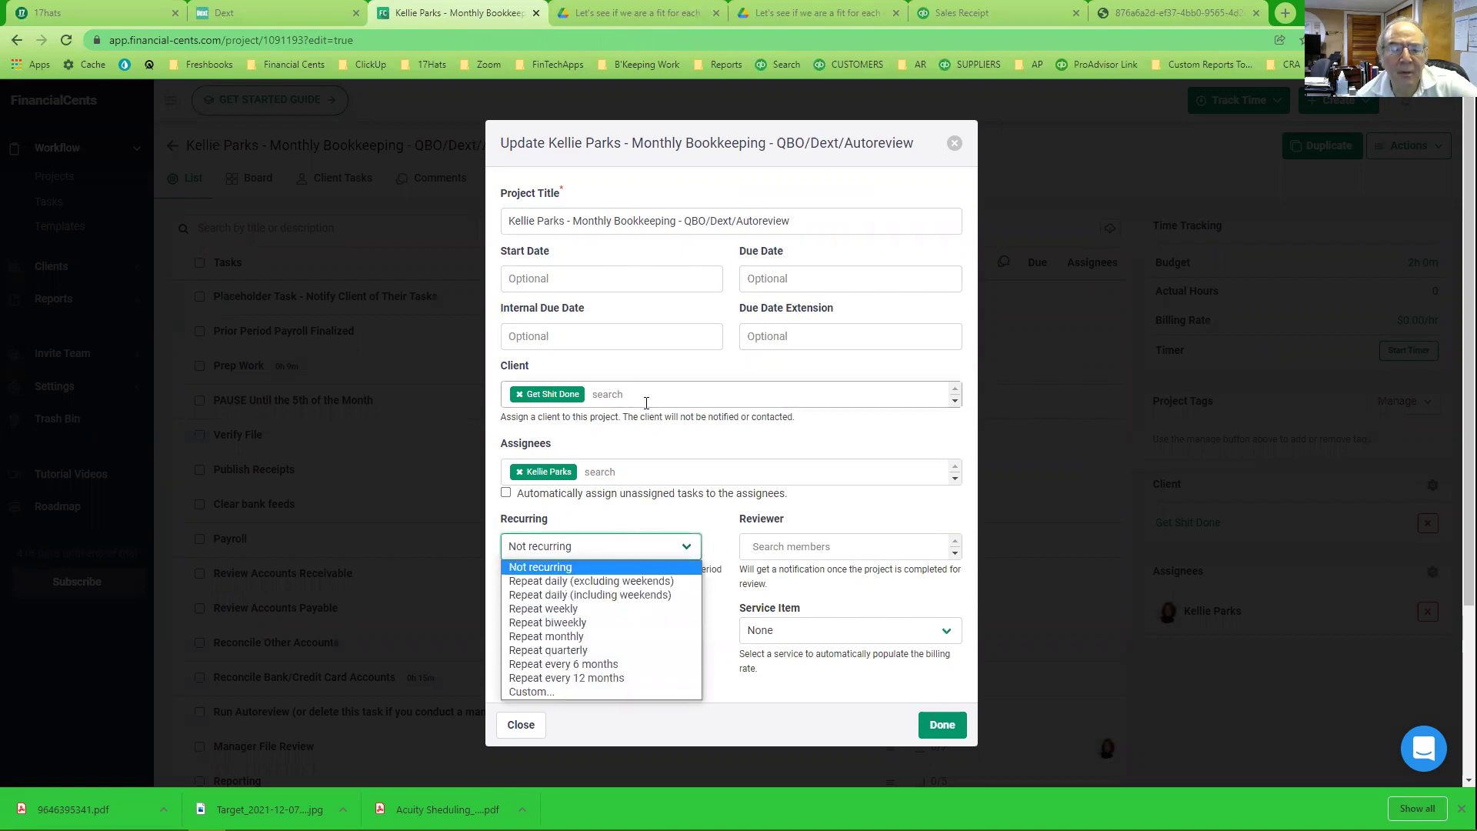
pyautogui.click(719, 368)
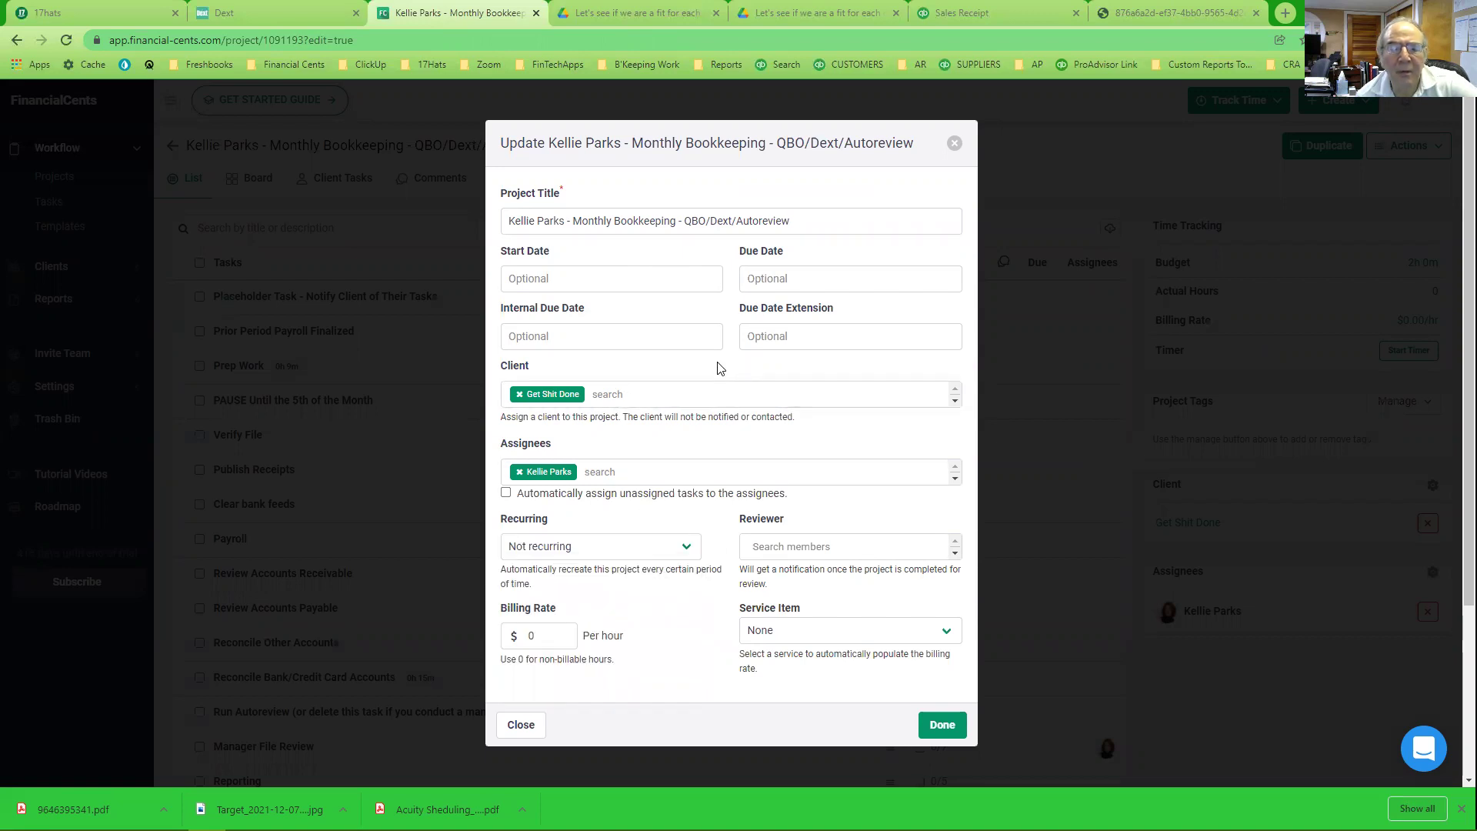
pyautogui.click(643, 278)
pyautogui.click(819, 373)
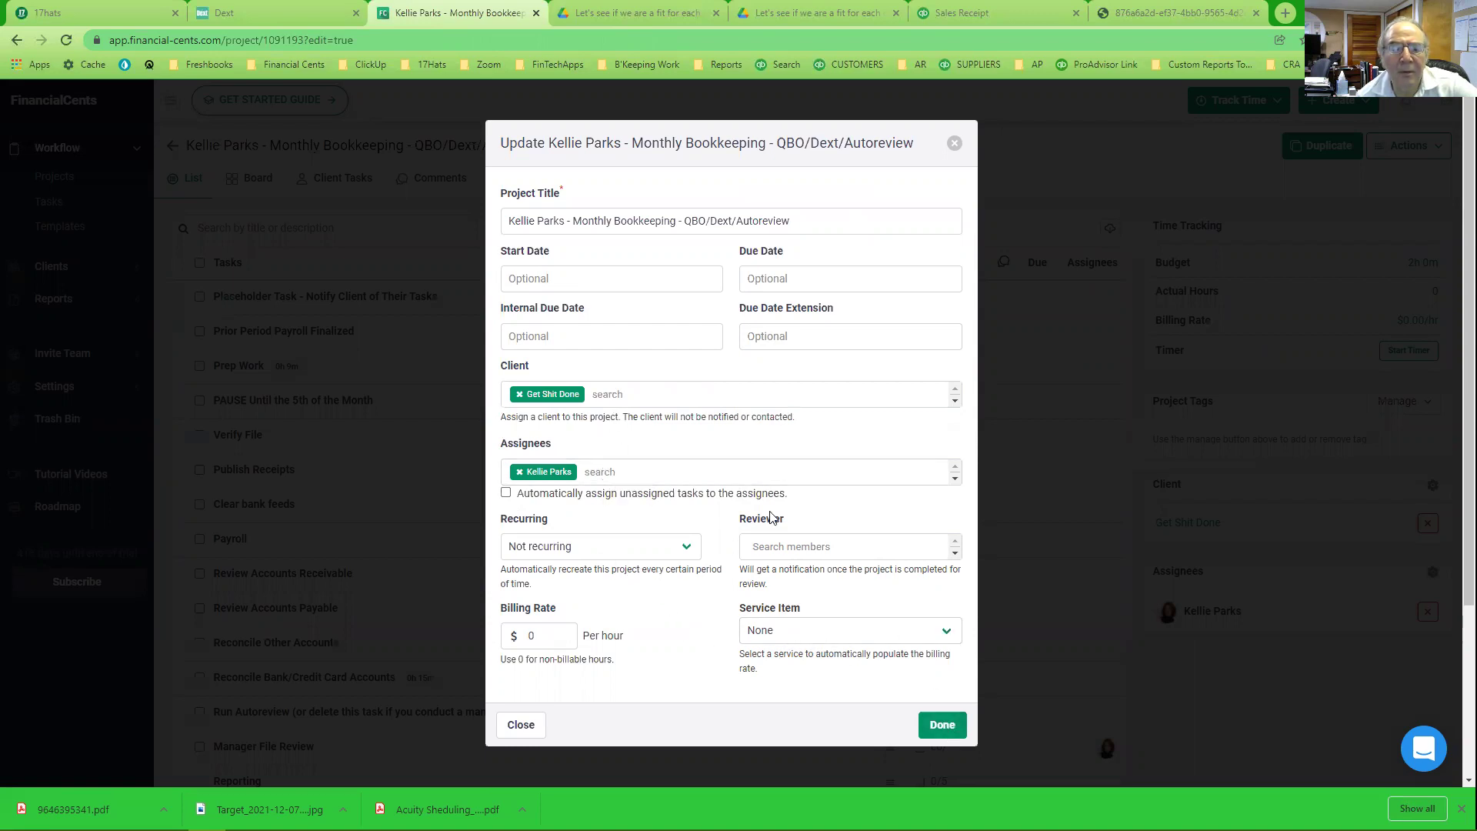
# Replace the client with Calmwaters Test Account, found by searching 'test', and save
pyautogui.click(520, 394)
pyautogui.click(526, 393)
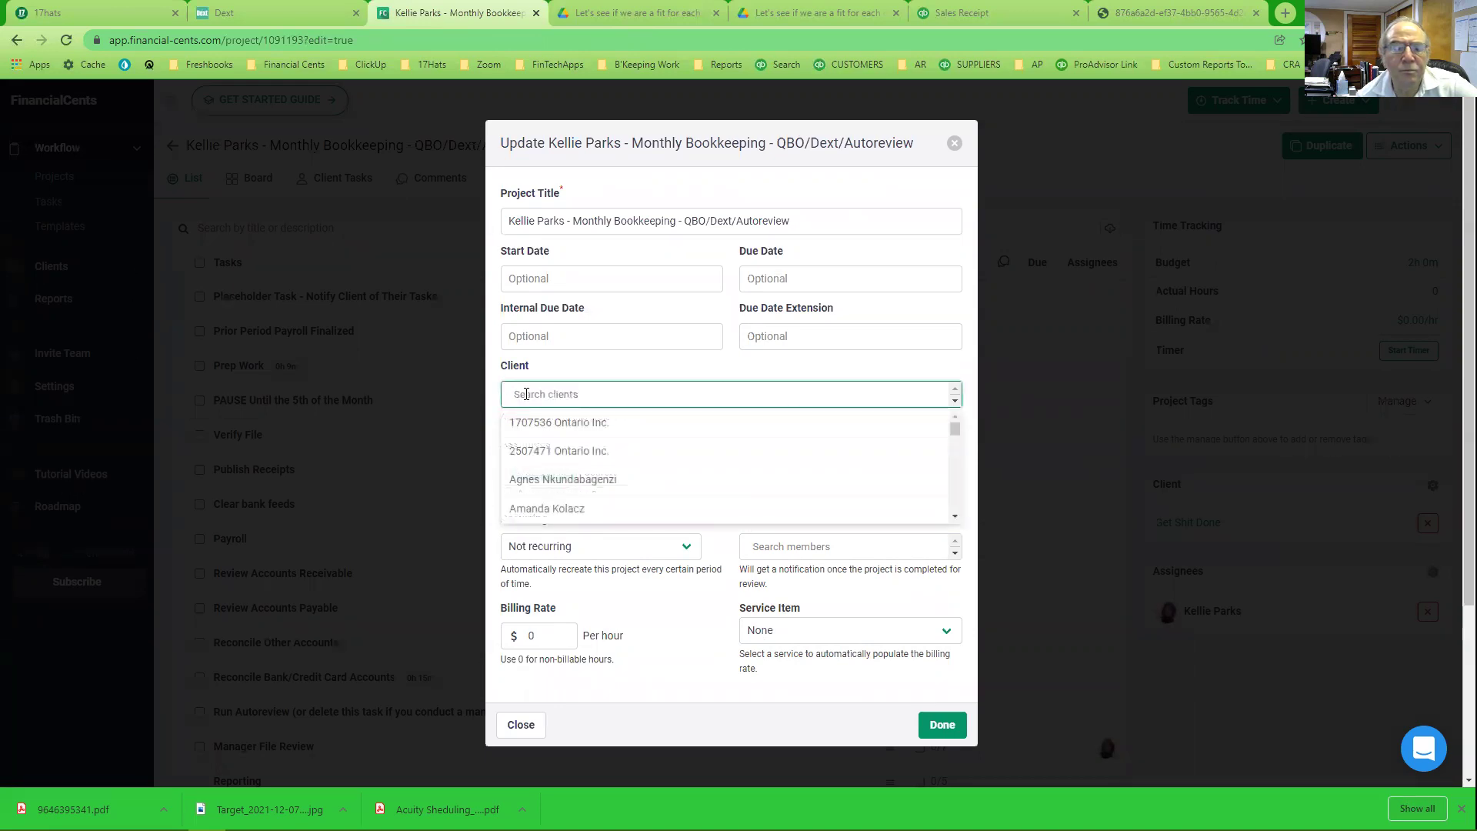
pyautogui.write('test')
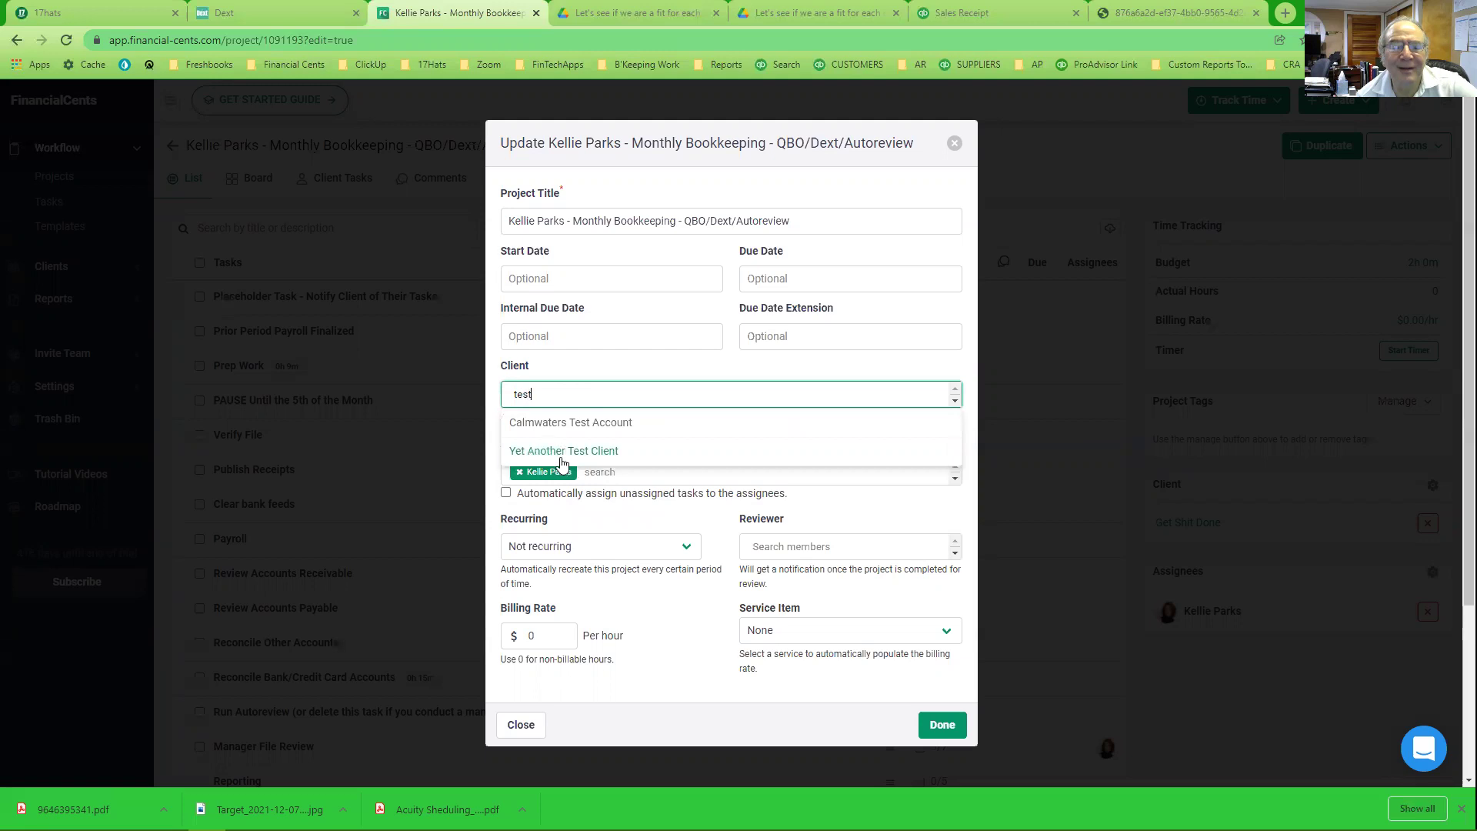
pyautogui.click(577, 423)
pyautogui.click(943, 724)
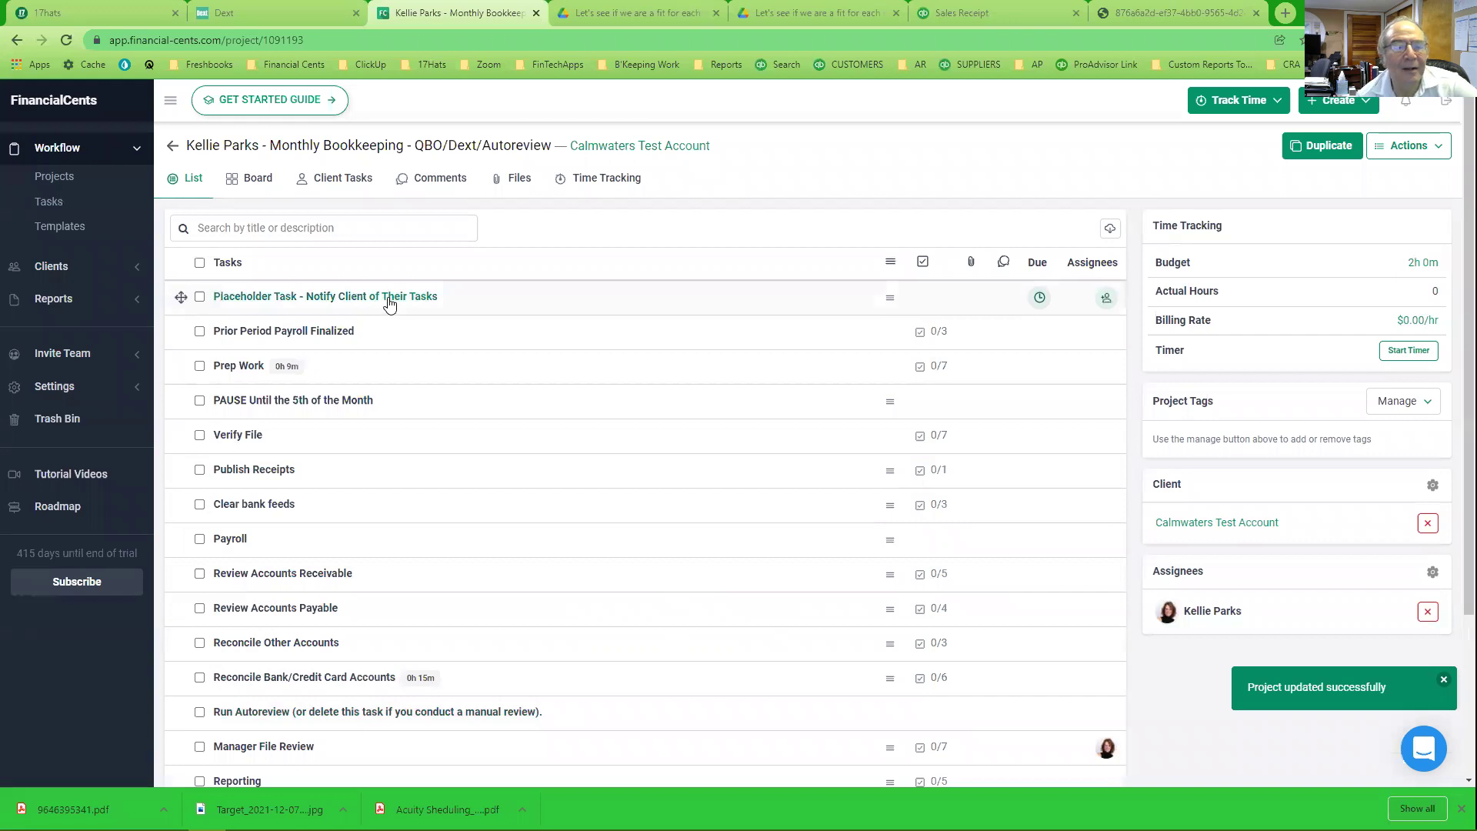
# Look over the project's Client Tasks, then open Prior Period Payroll Finalized from the List view
pyautogui.click(333, 183)
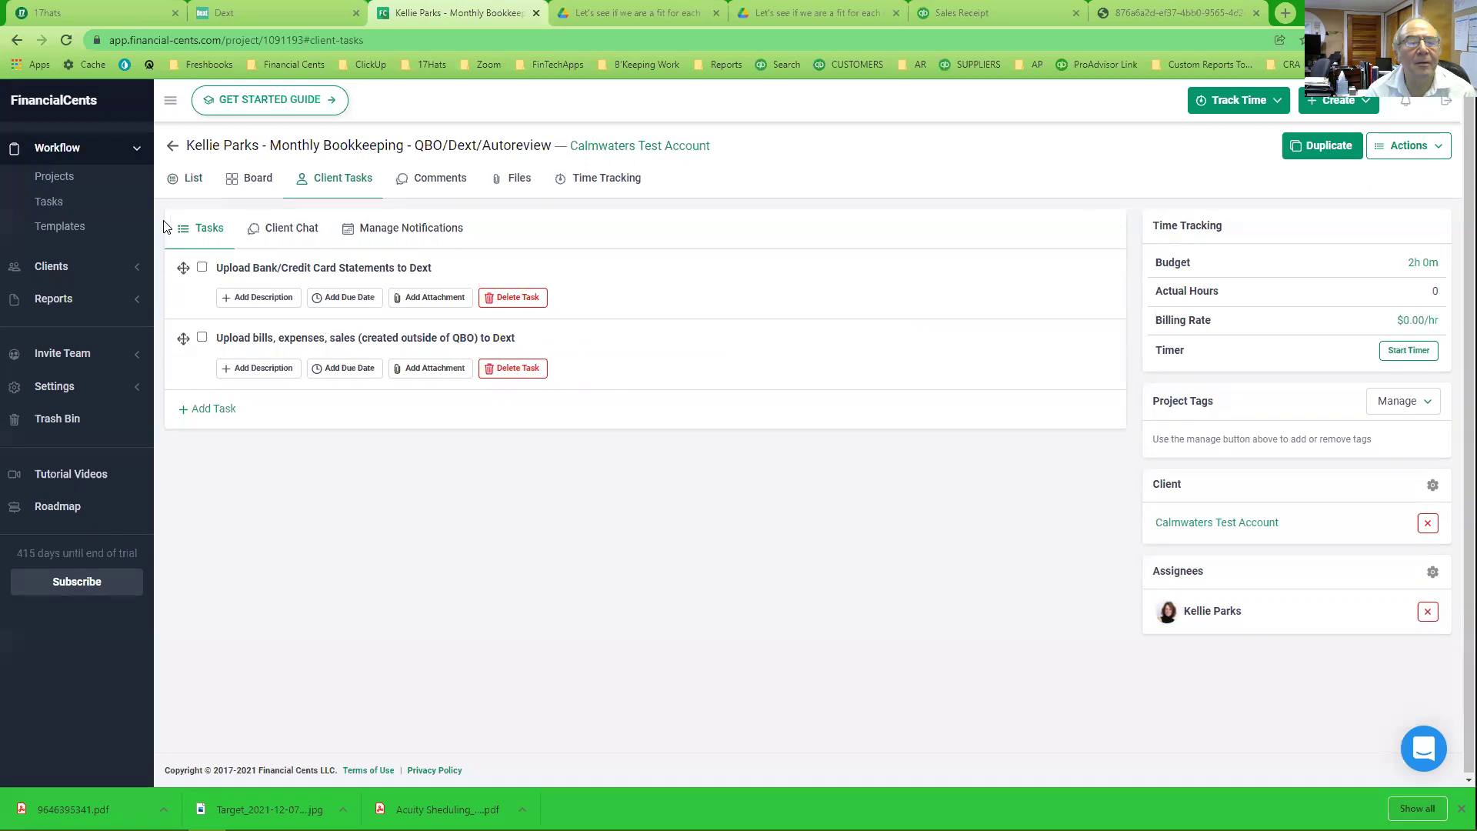
pyautogui.click(195, 183)
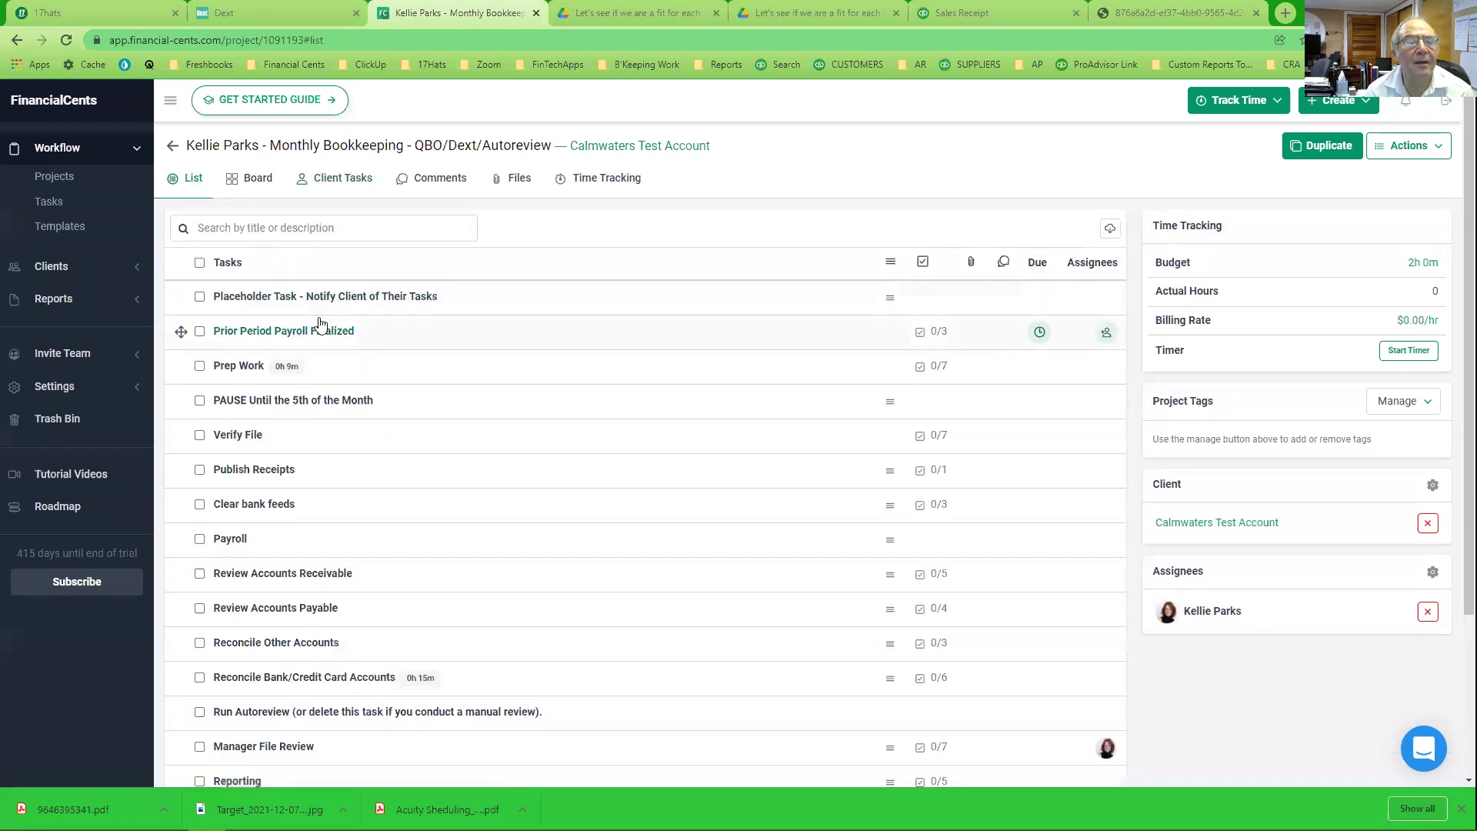
pyautogui.click(319, 332)
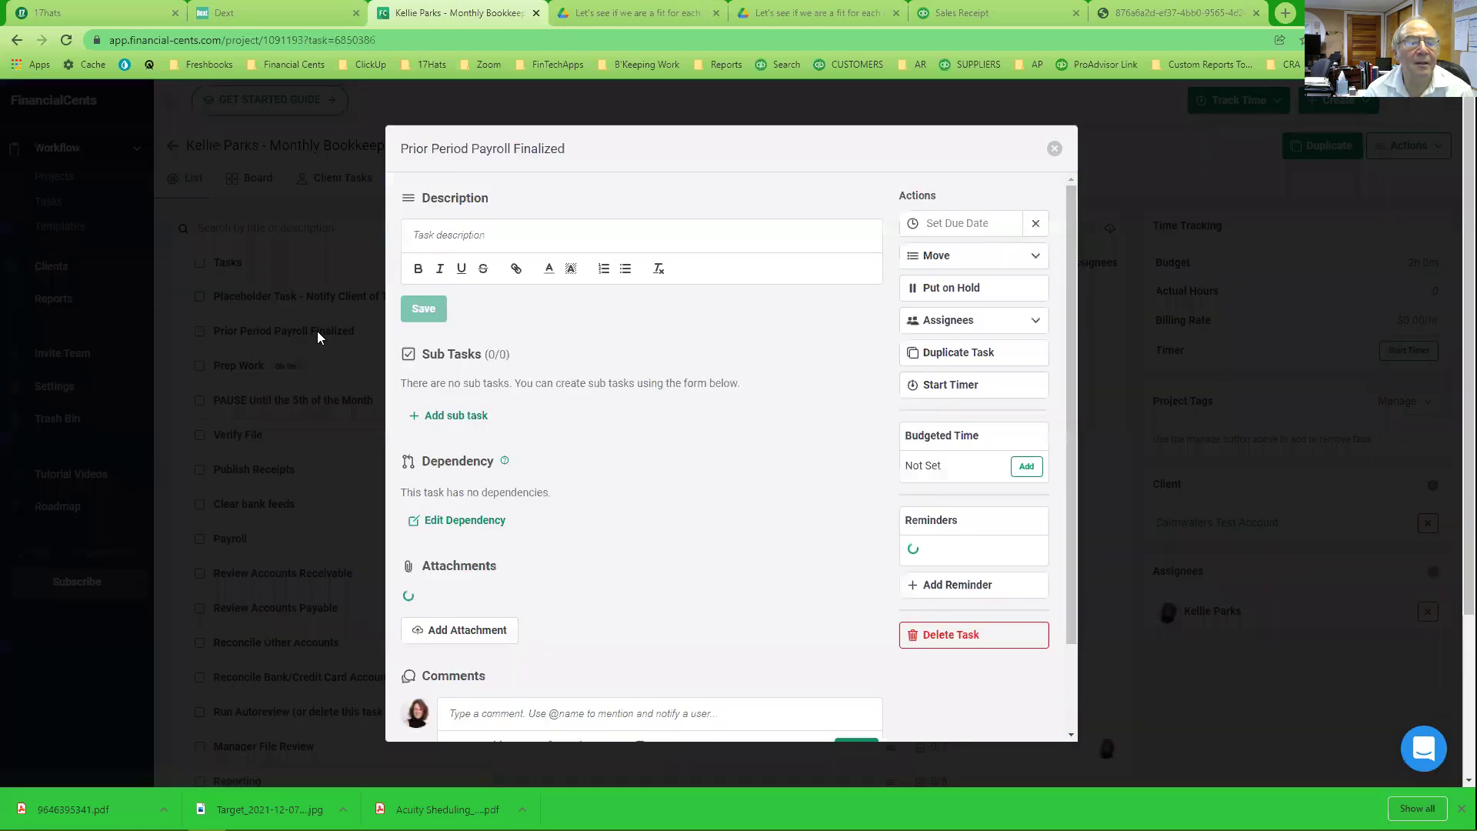
# Close the Prior Period Payroll Finalized task and open the Prep Work task
pyautogui.click(1054, 149)
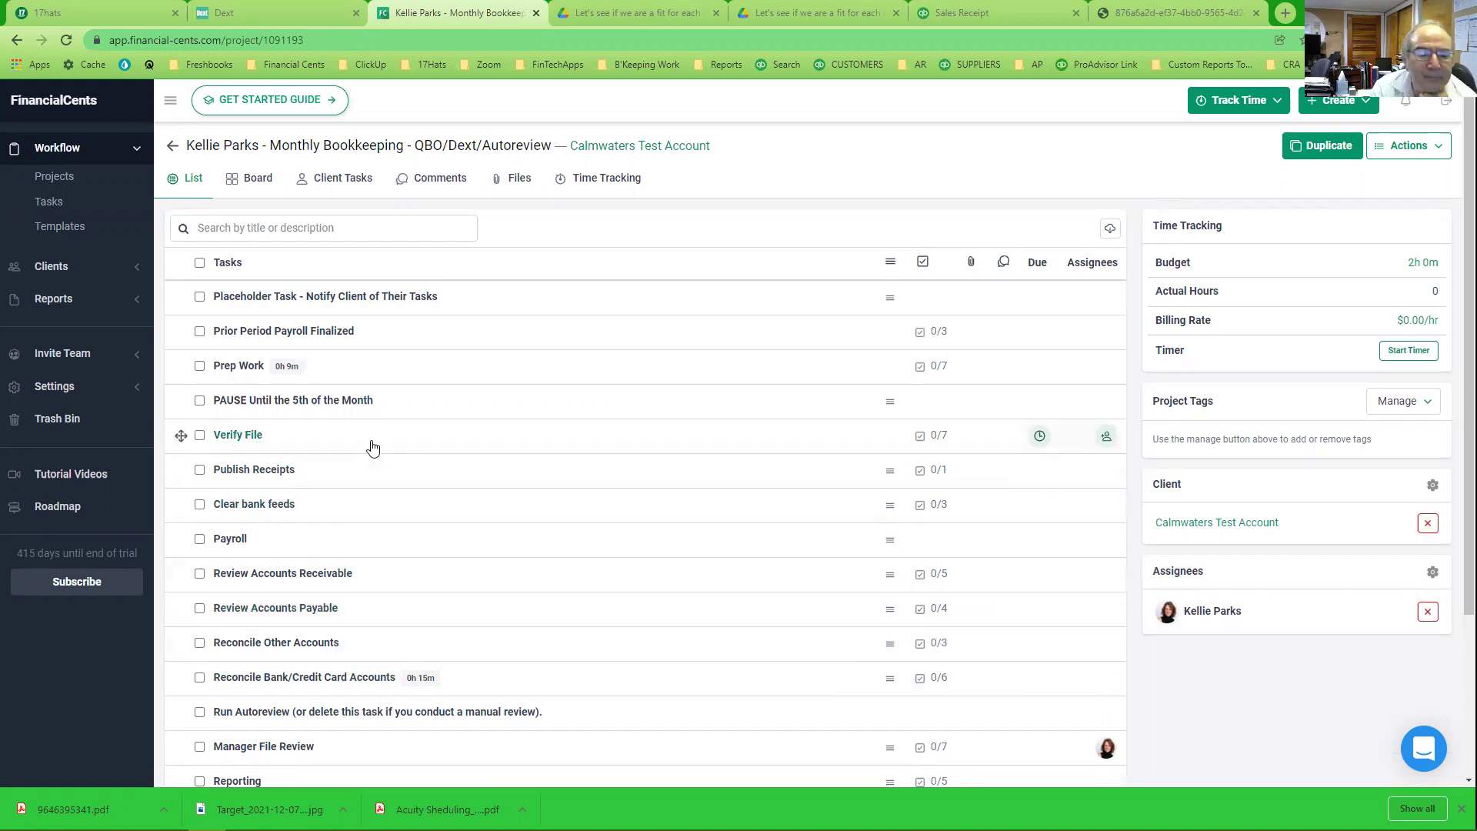
pyautogui.click(239, 368)
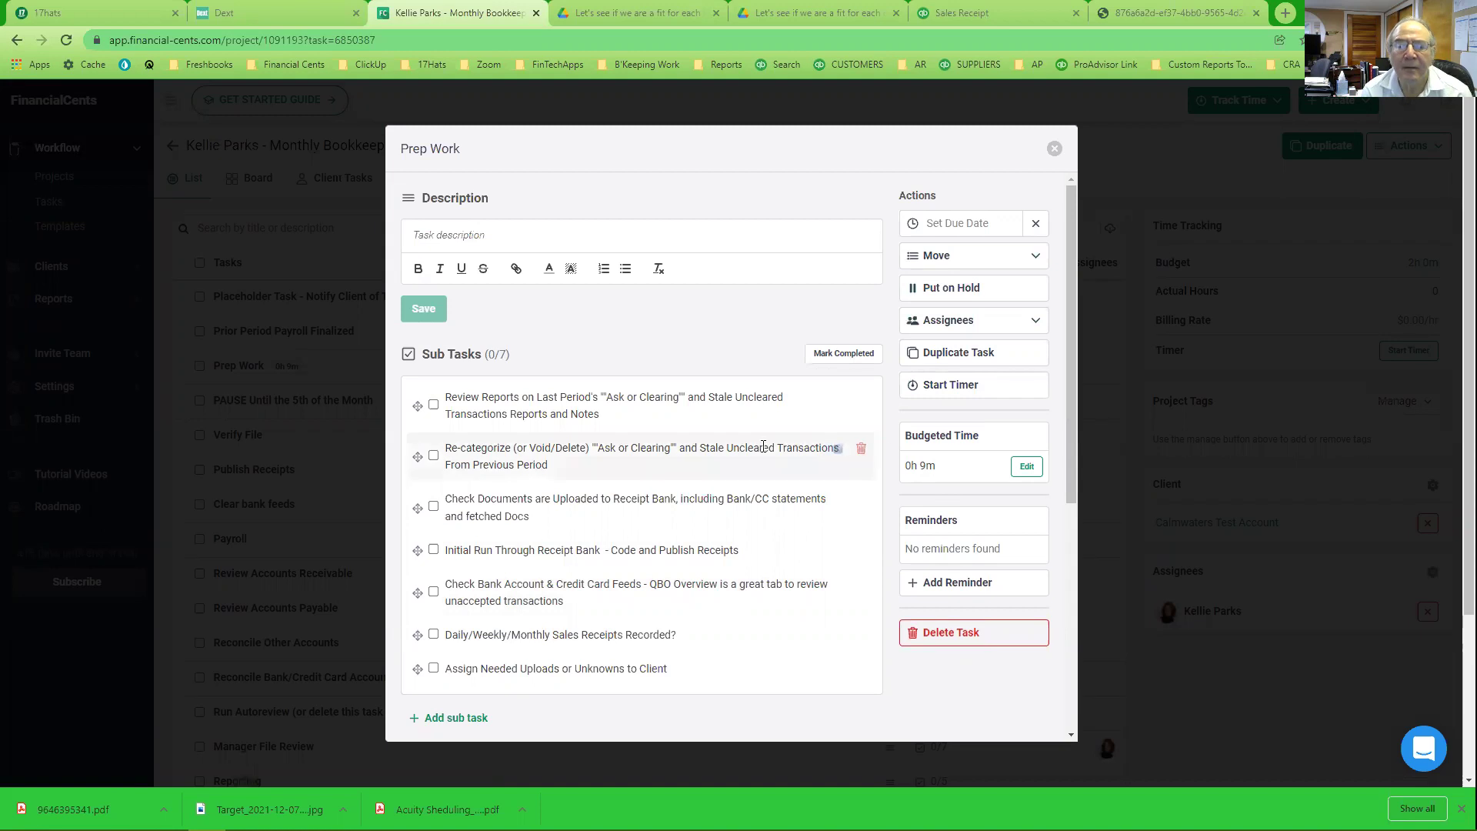
# Scroll through the Prep Work subtasks, then open, review and close the Verify File task
pyautogui.scroll(-1, 674, 554)
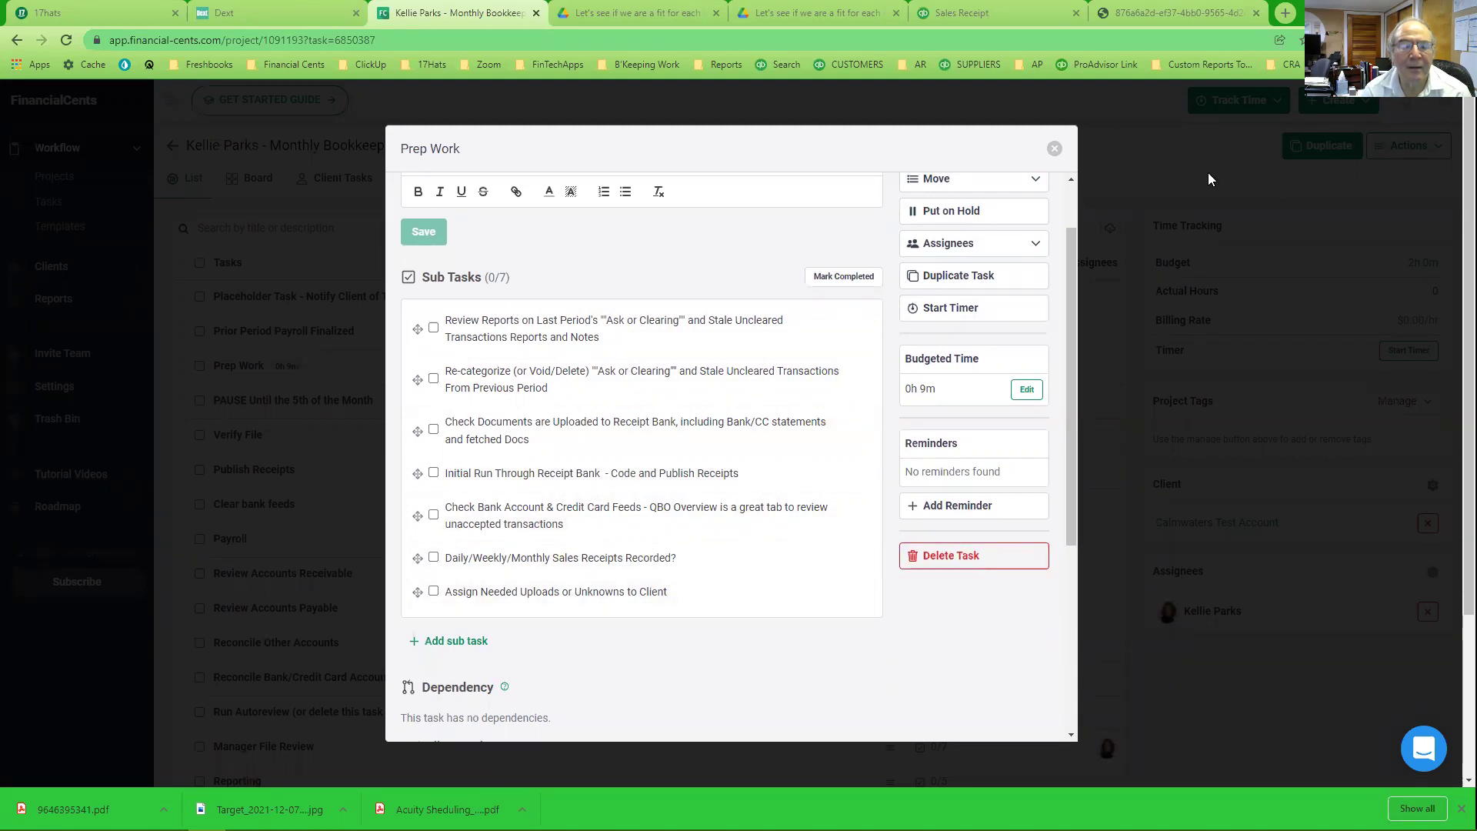
pyautogui.click(1054, 148)
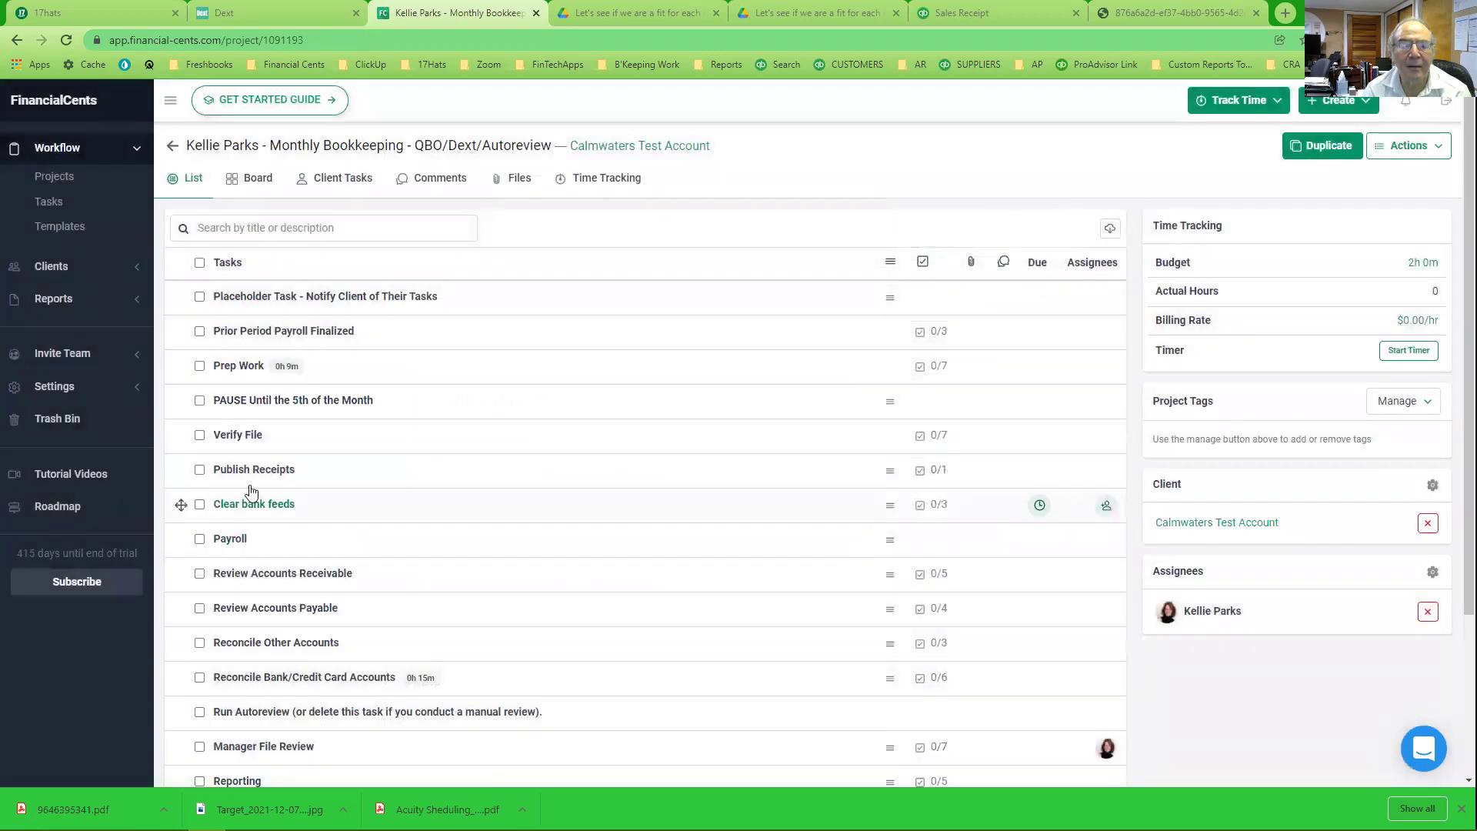
pyautogui.click(245, 435)
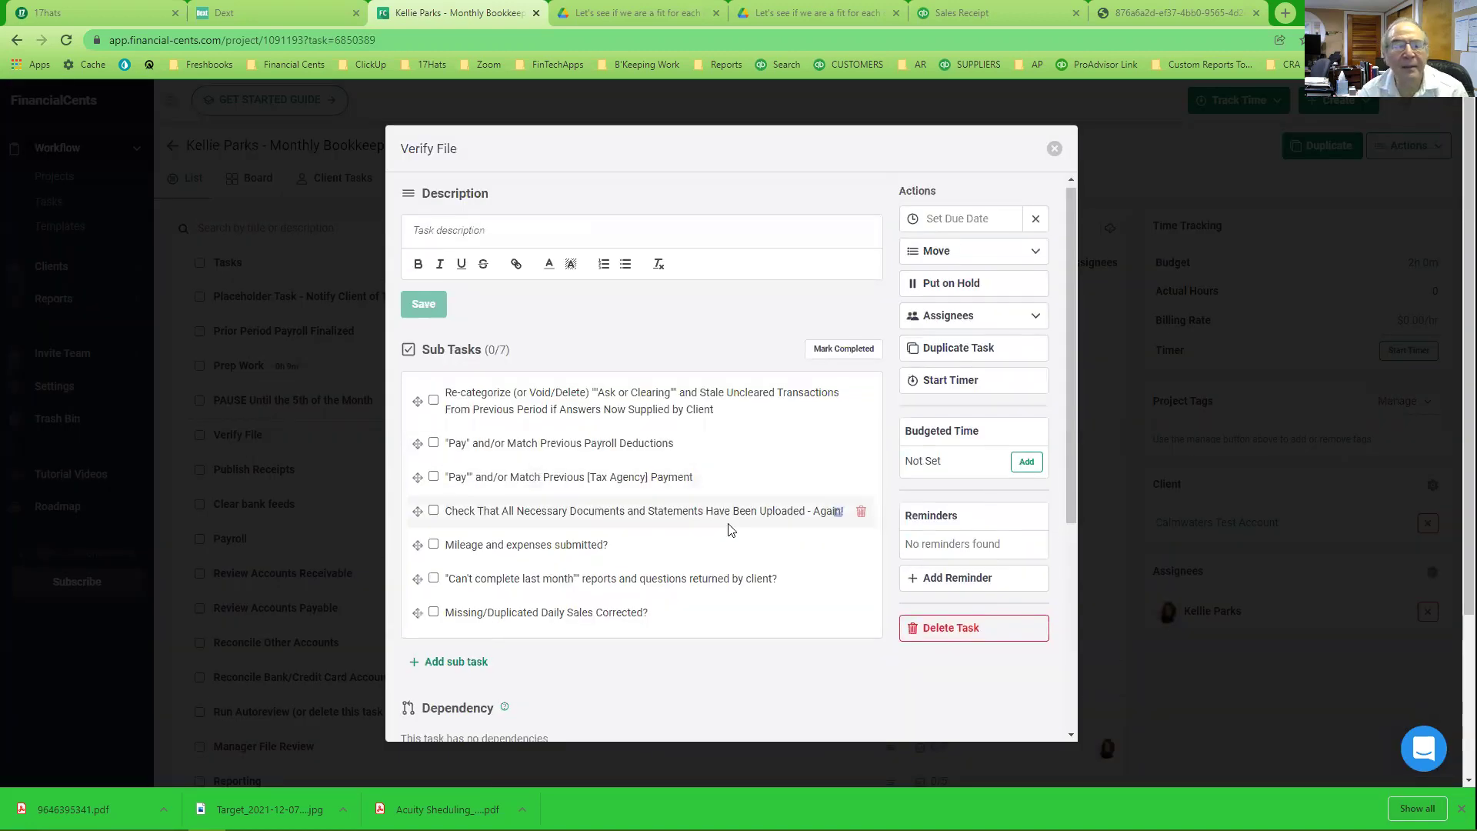
pyautogui.scroll(-1, 708, 531)
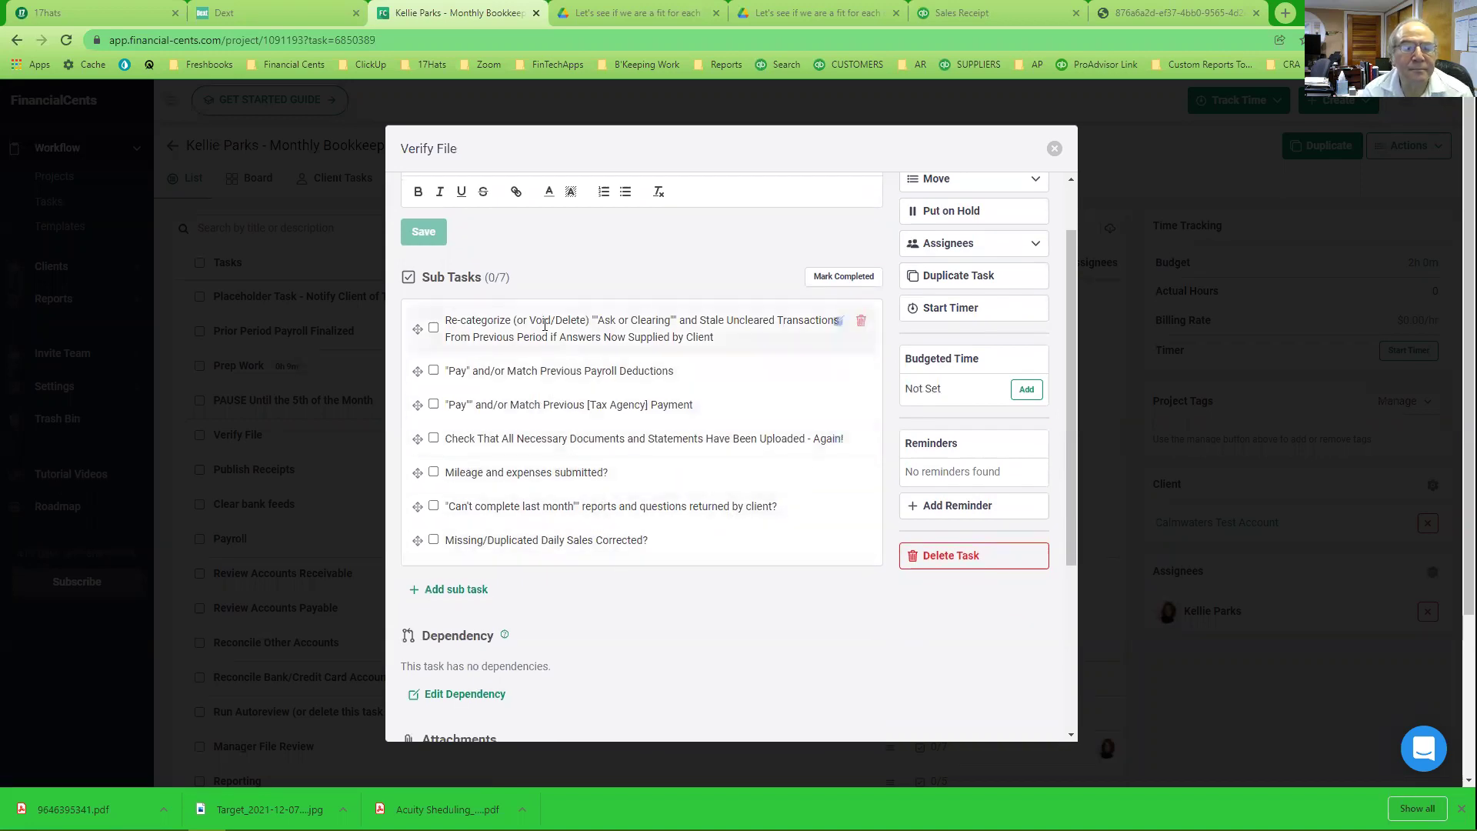
pyautogui.click(1055, 149)
# Open and close the Clear bank feeds, Review Accounts Receivable and Review Accounts Payable tasks in turn
pyautogui.click(273, 508)
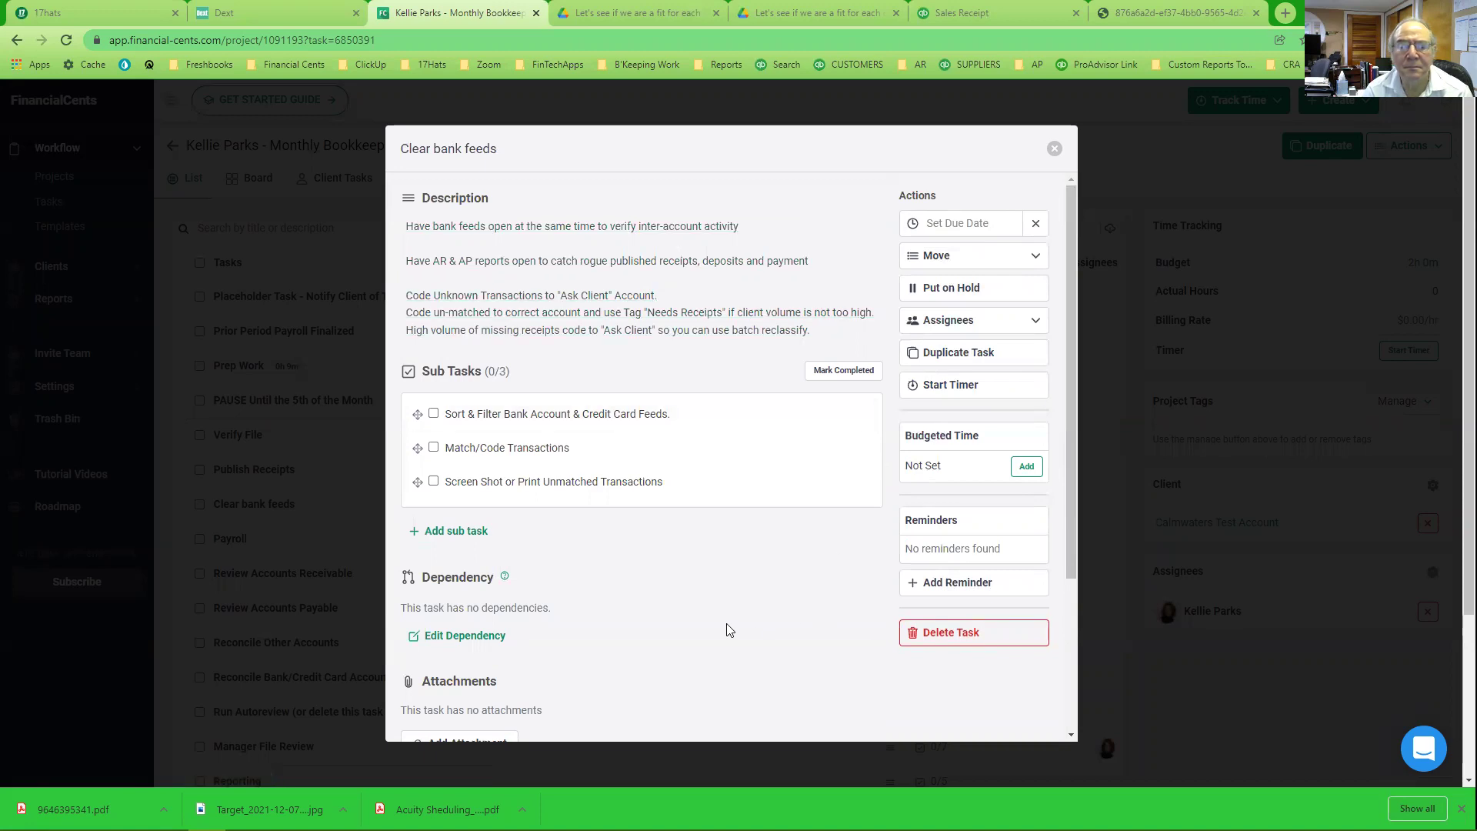
pyautogui.click(1054, 148)
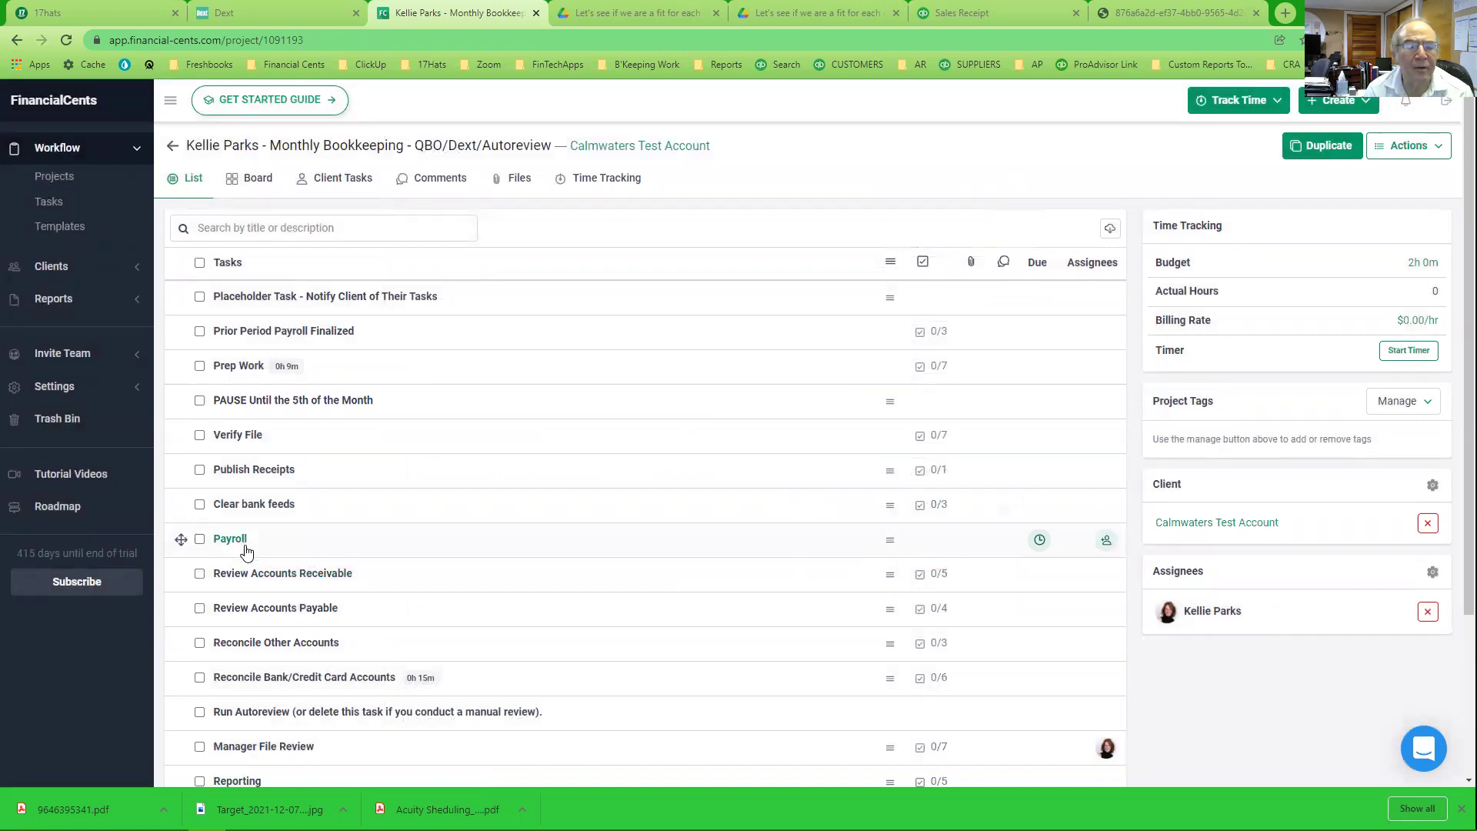
pyautogui.click(259, 577)
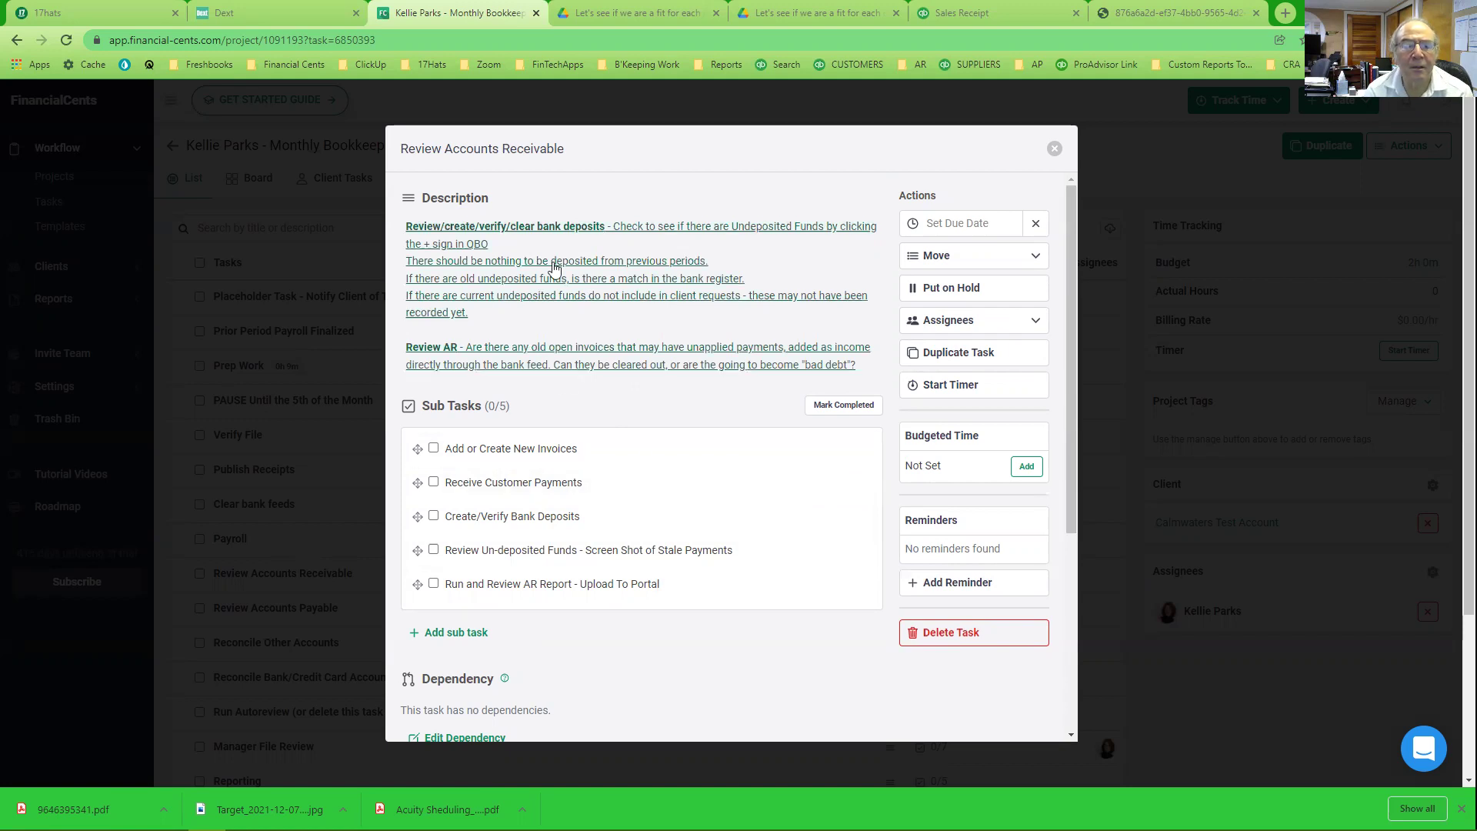
pyautogui.click(1054, 149)
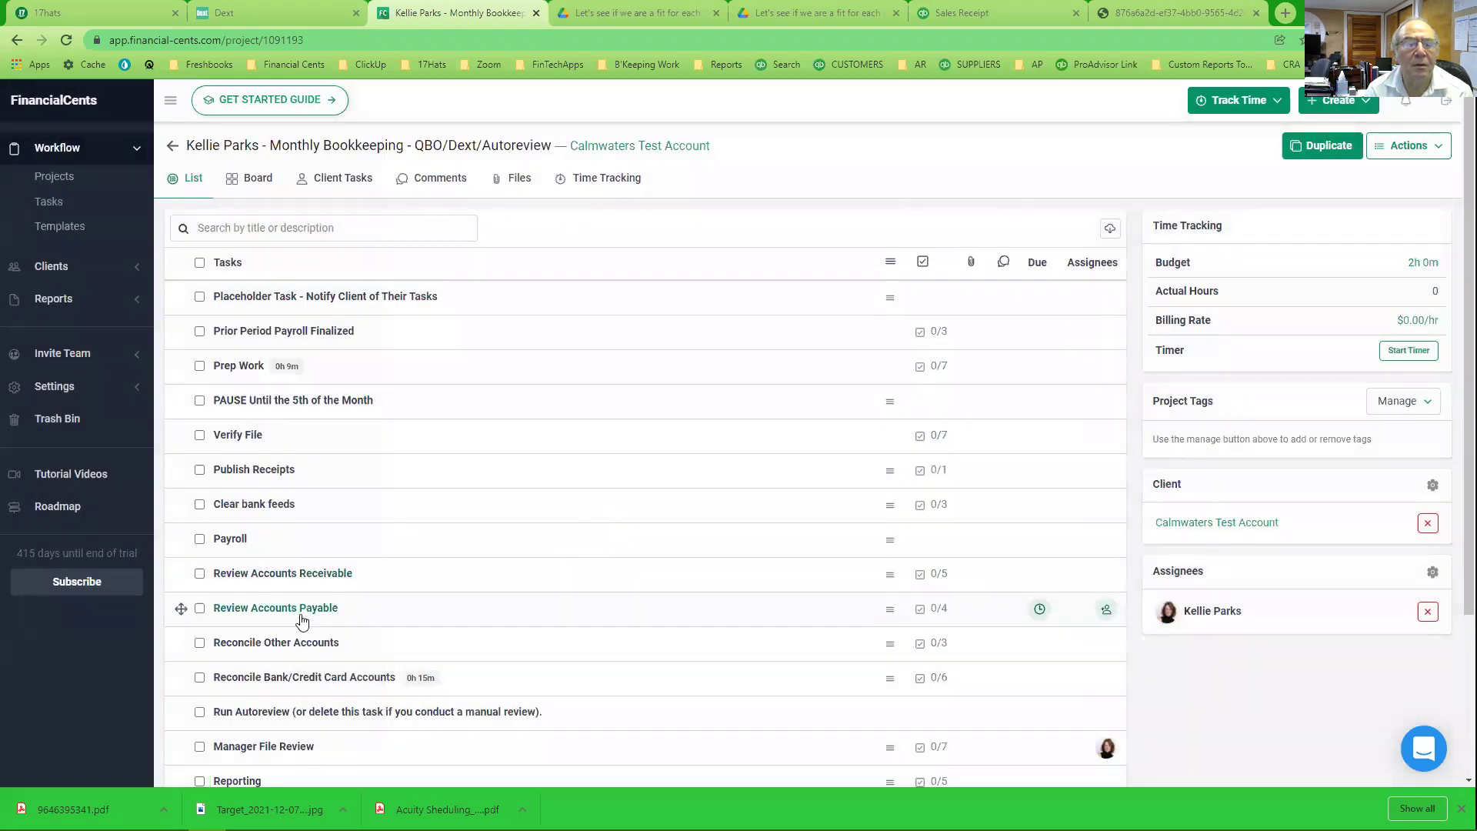
pyautogui.click(301, 609)
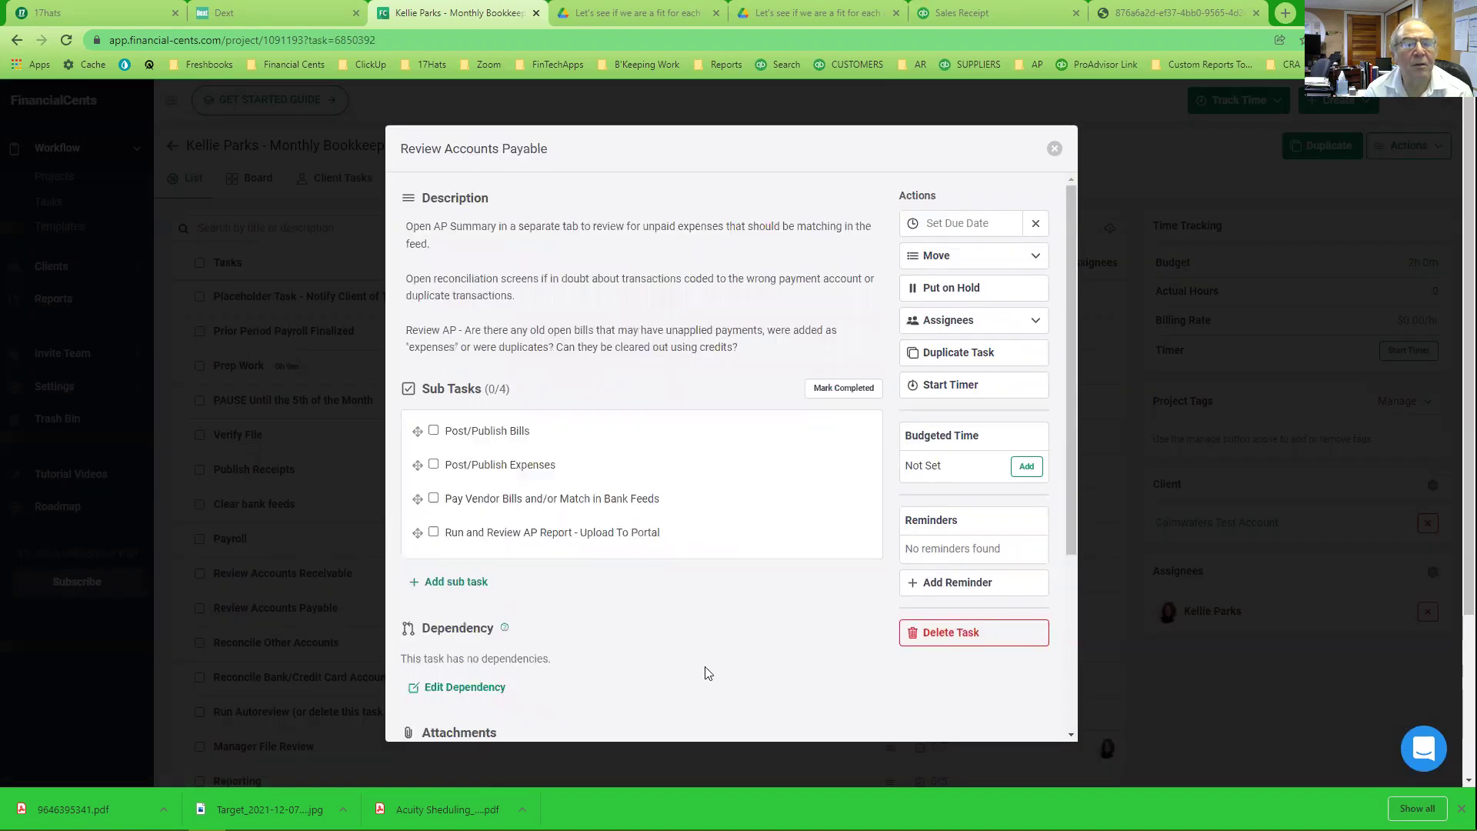
pyautogui.click(1054, 149)
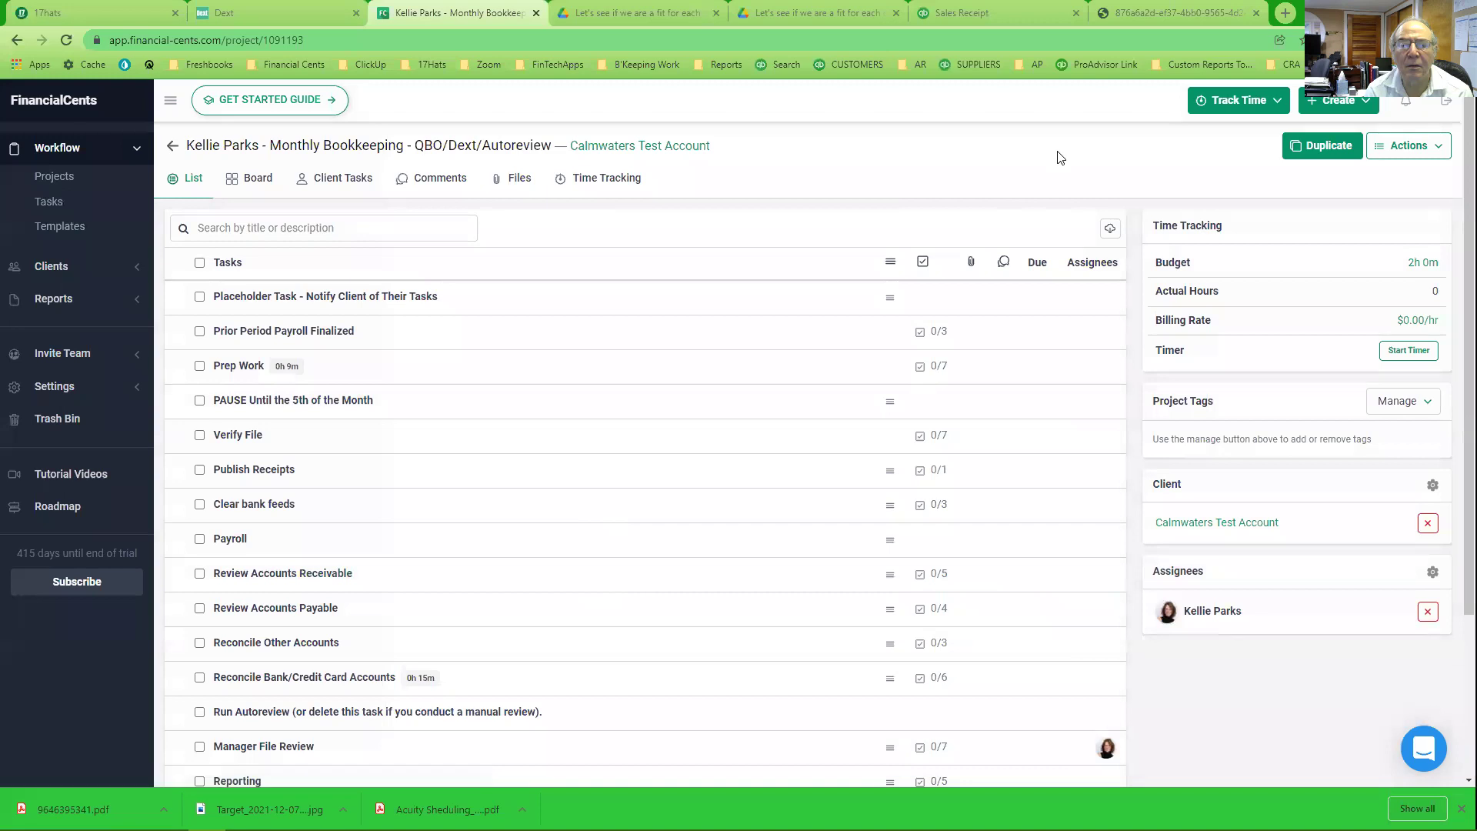
pyautogui.scroll(-2, 558, 600)
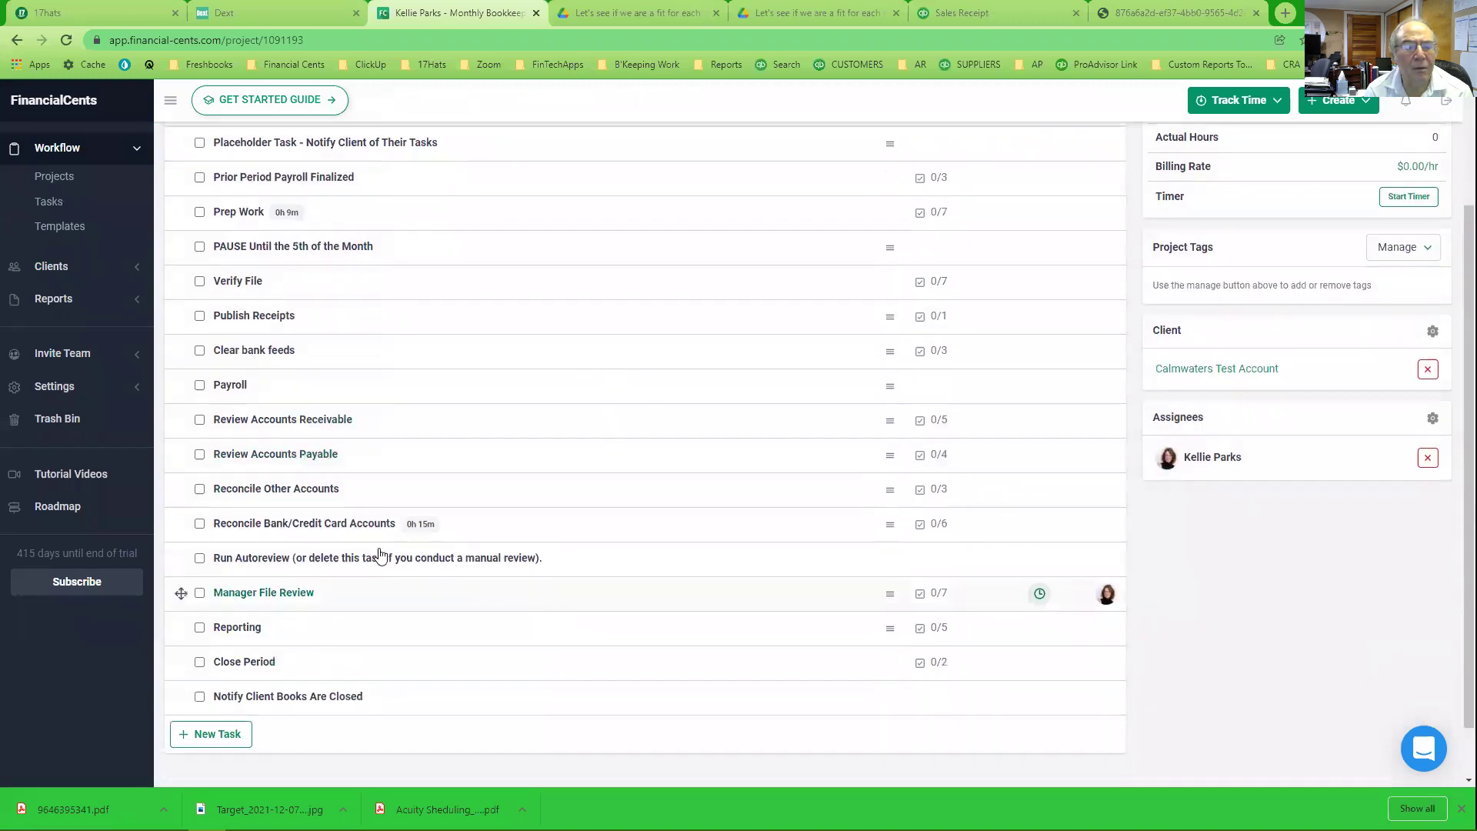
# Open the Reconcile Bank/Credit Card Accounts task and look through its description
pyautogui.click(308, 524)
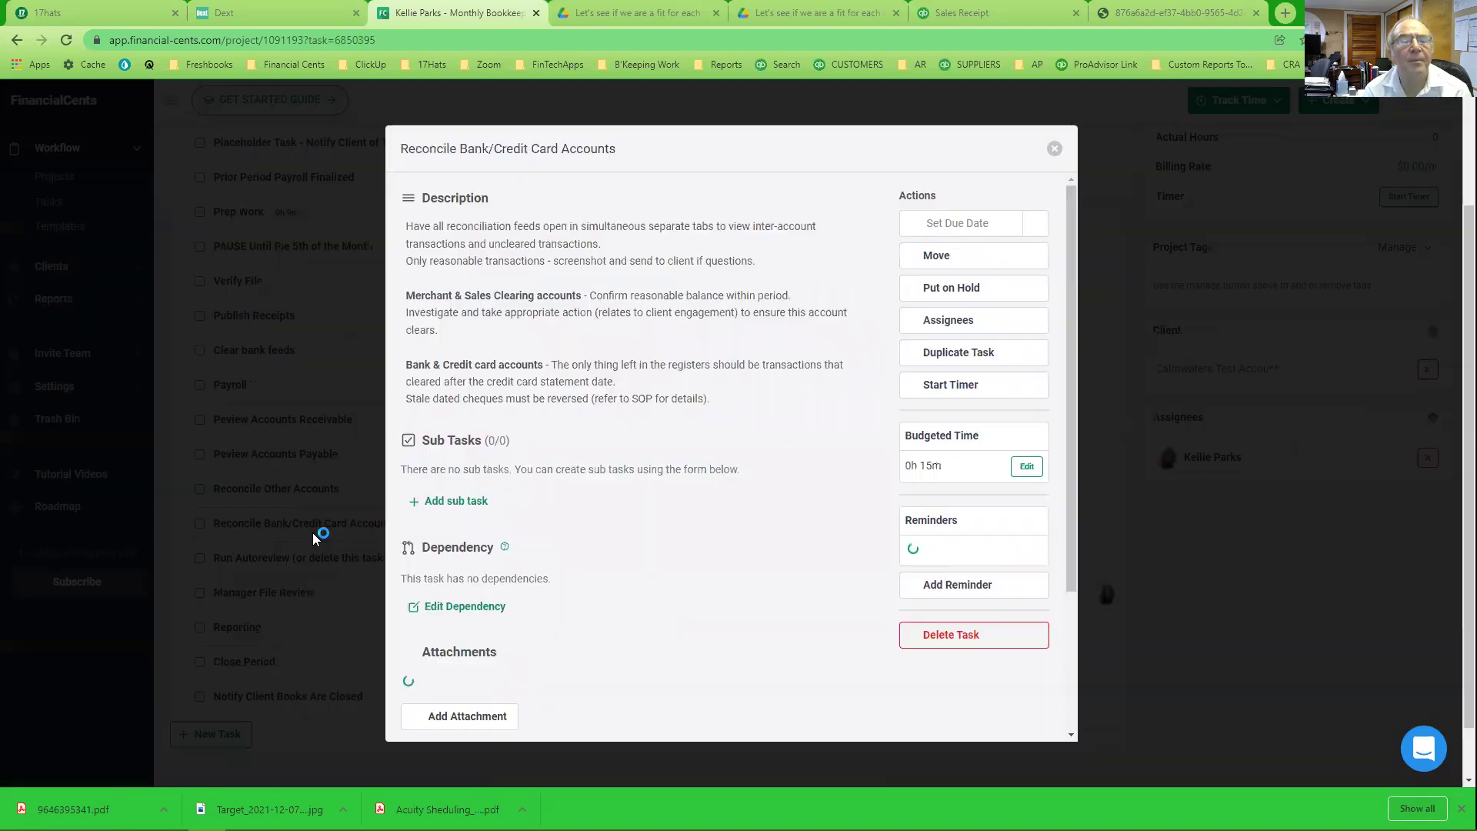
pyautogui.click(864, 363)
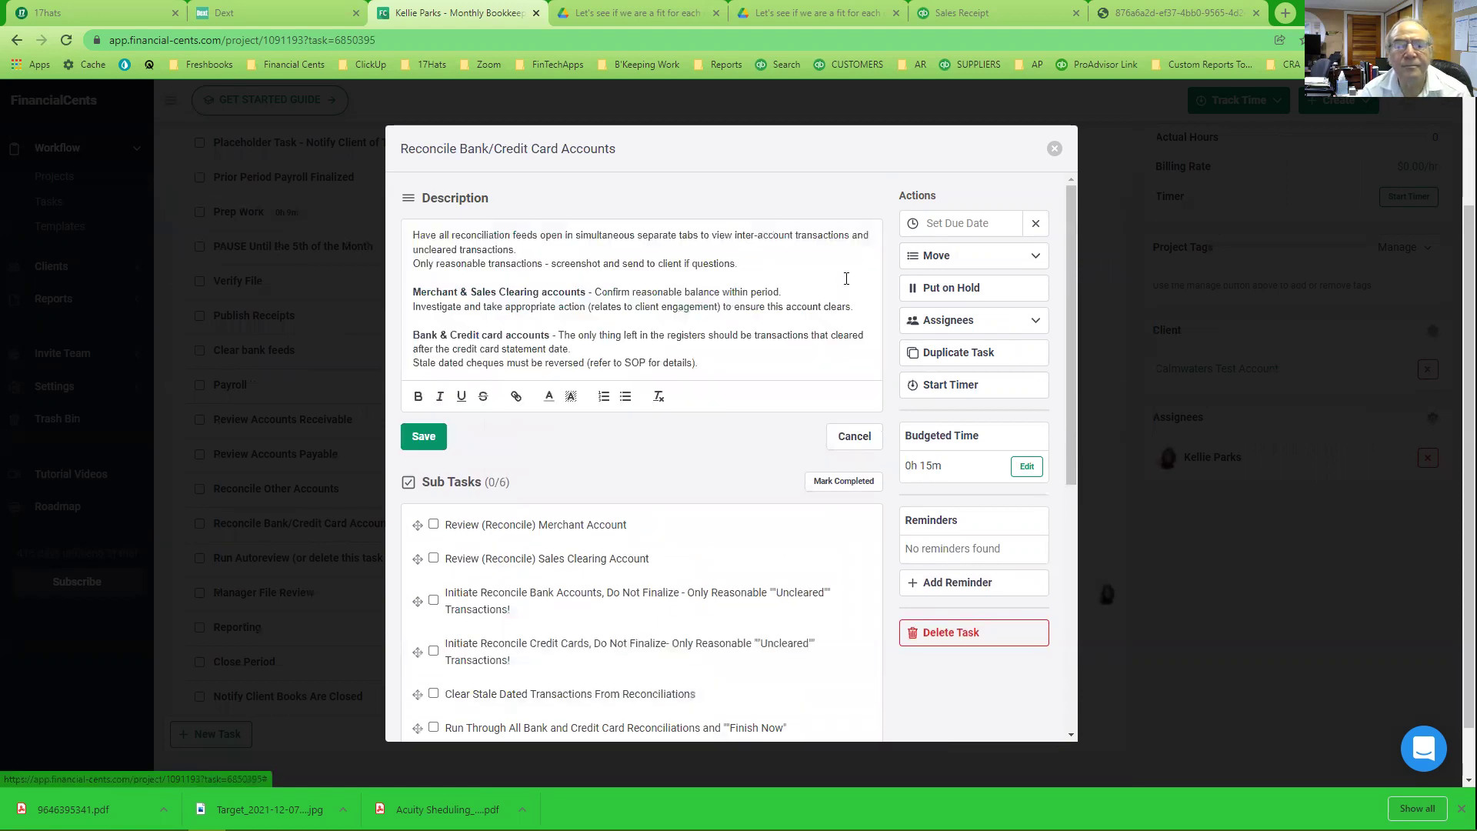
pyautogui.scroll(-2, 583, 312)
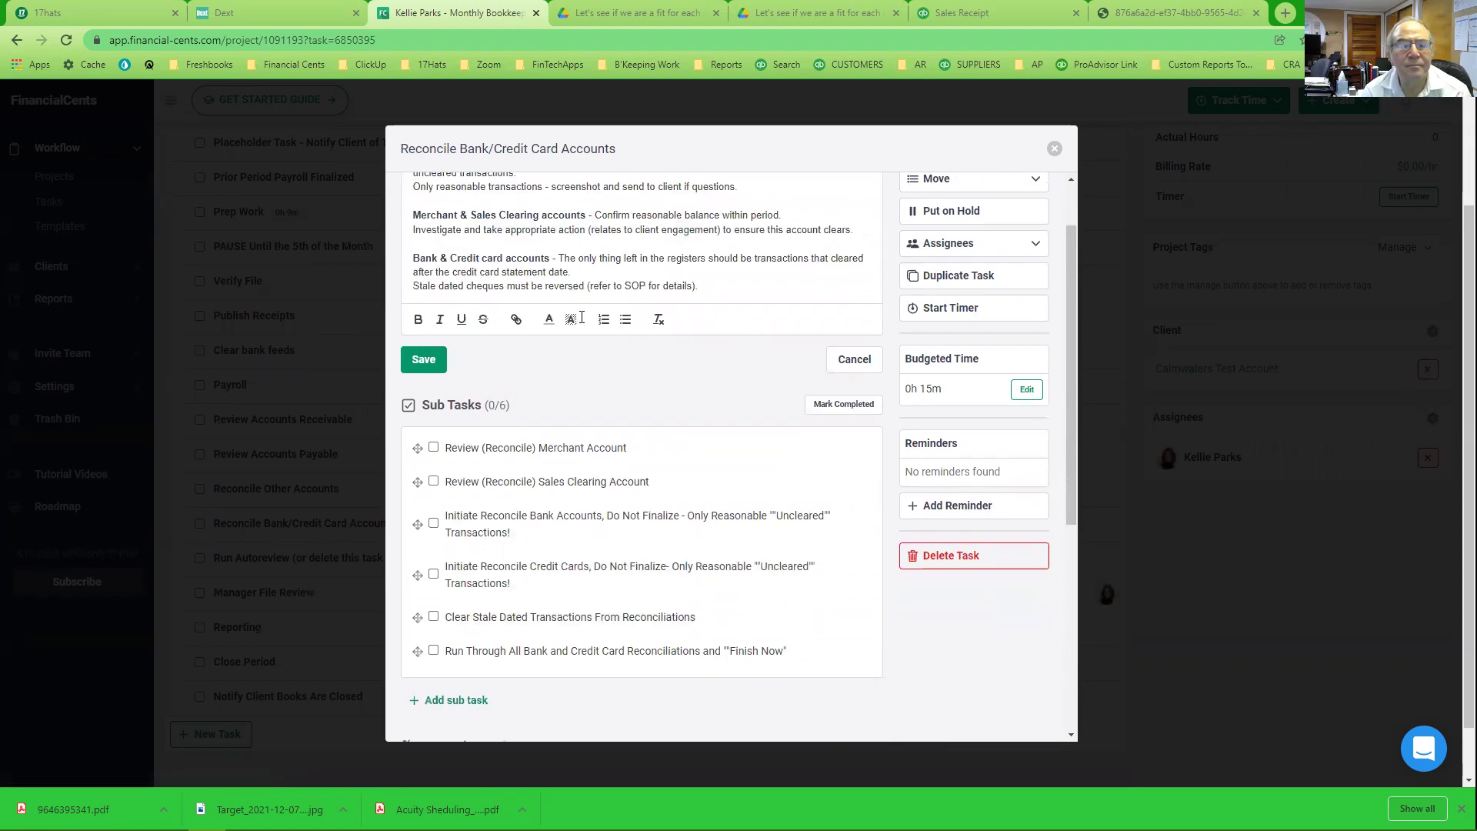
pyautogui.scroll(2, 589, 296)
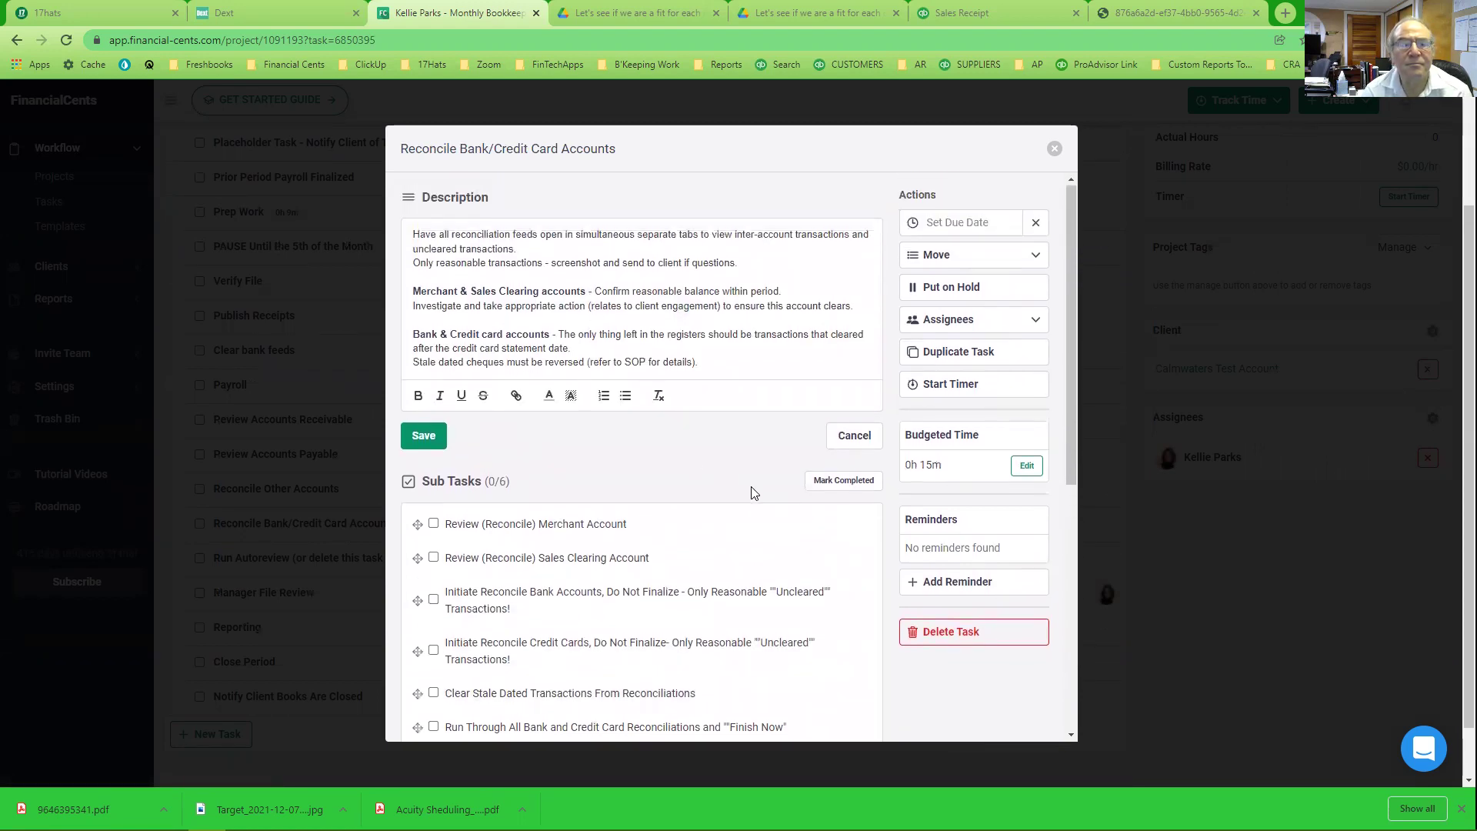
pyautogui.scroll(-2, 753, 492)
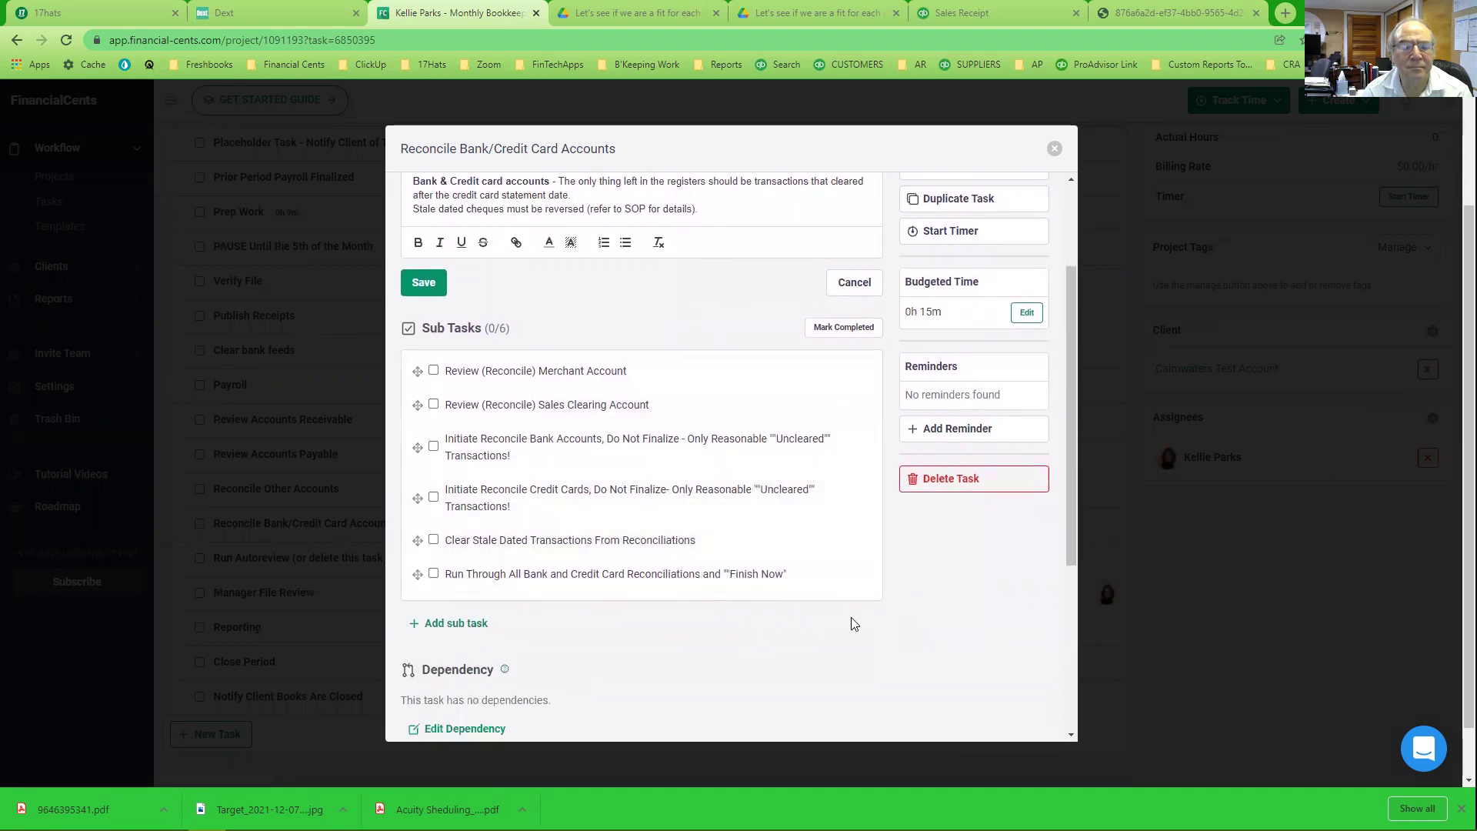
# Check the Select a Task dependency choices, keep No dependency, and close the task
pyautogui.click(468, 729)
pyautogui.scroll(-2, 715, 600)
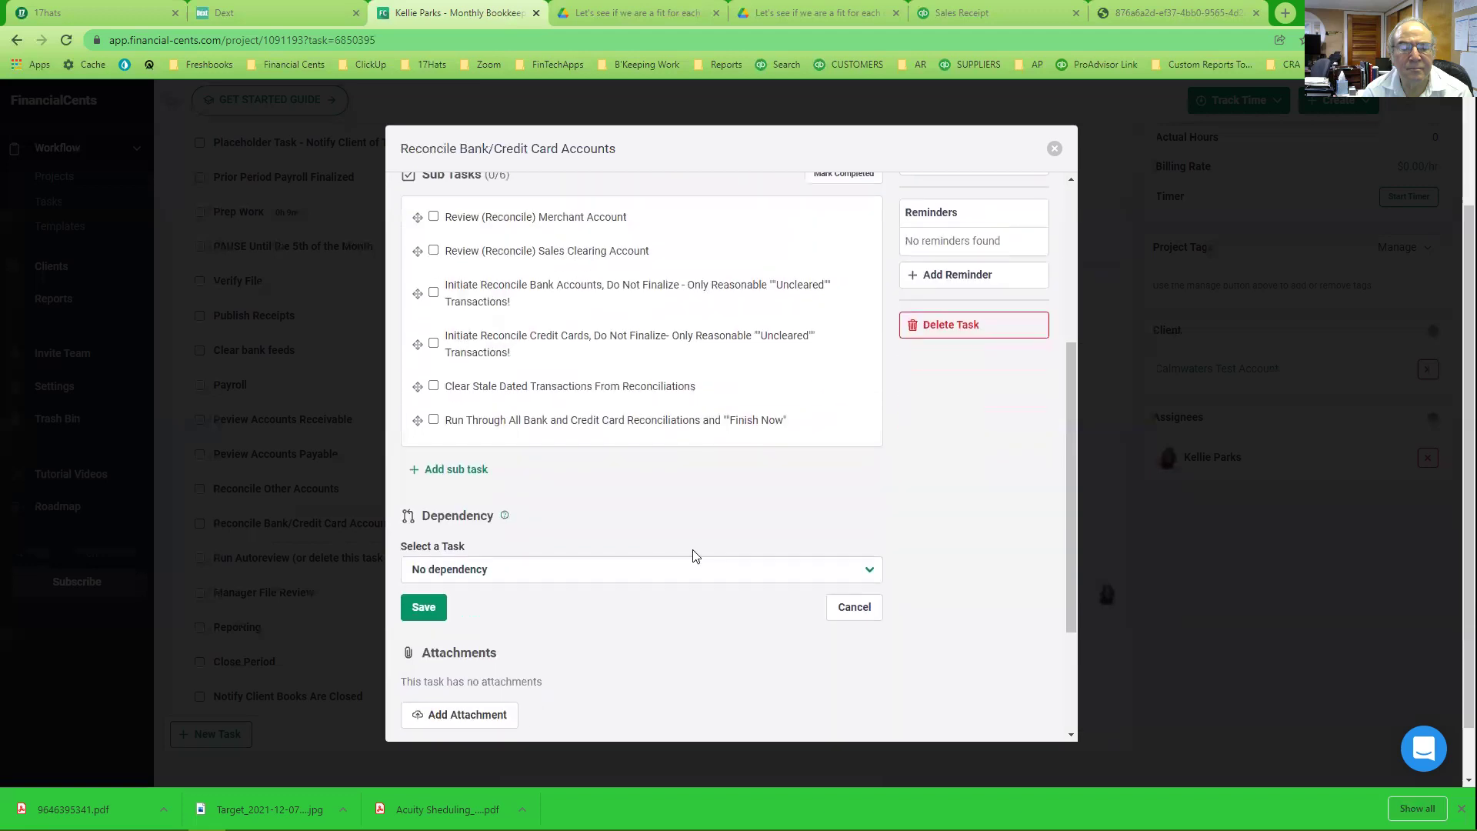
pyautogui.click(686, 579)
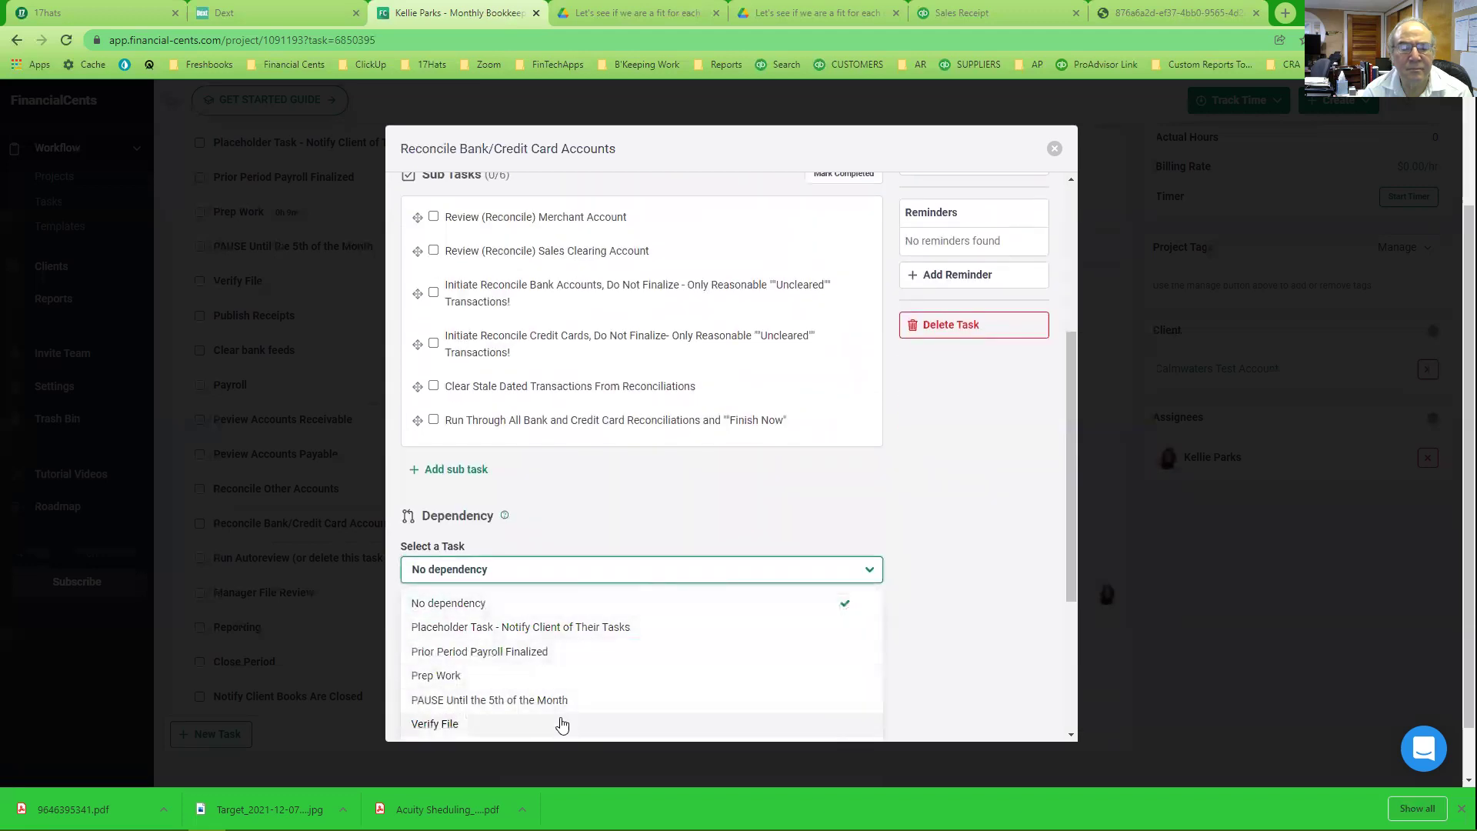
pyautogui.scroll(-3, 568, 696)
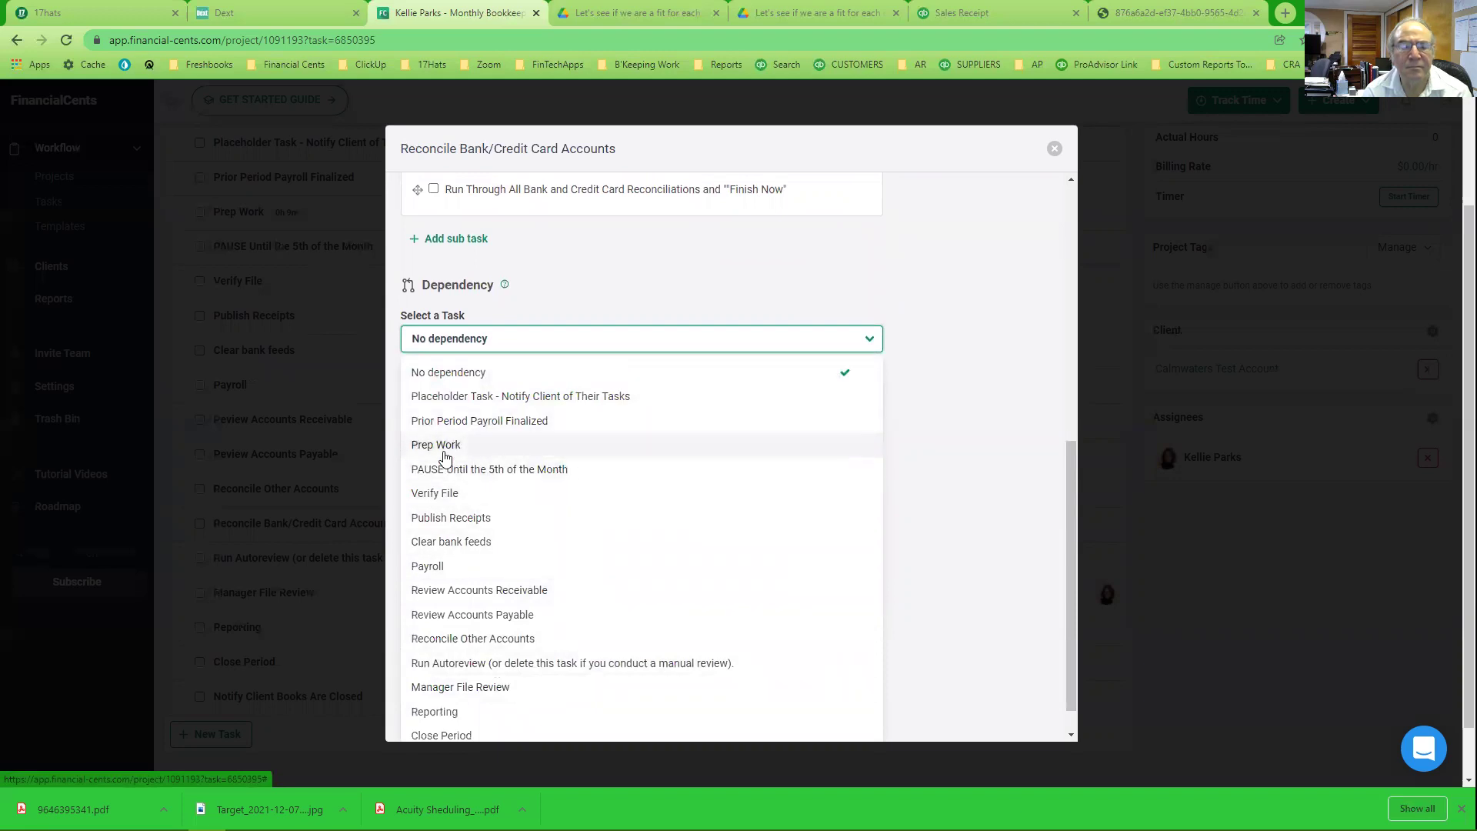
pyautogui.click(1055, 153)
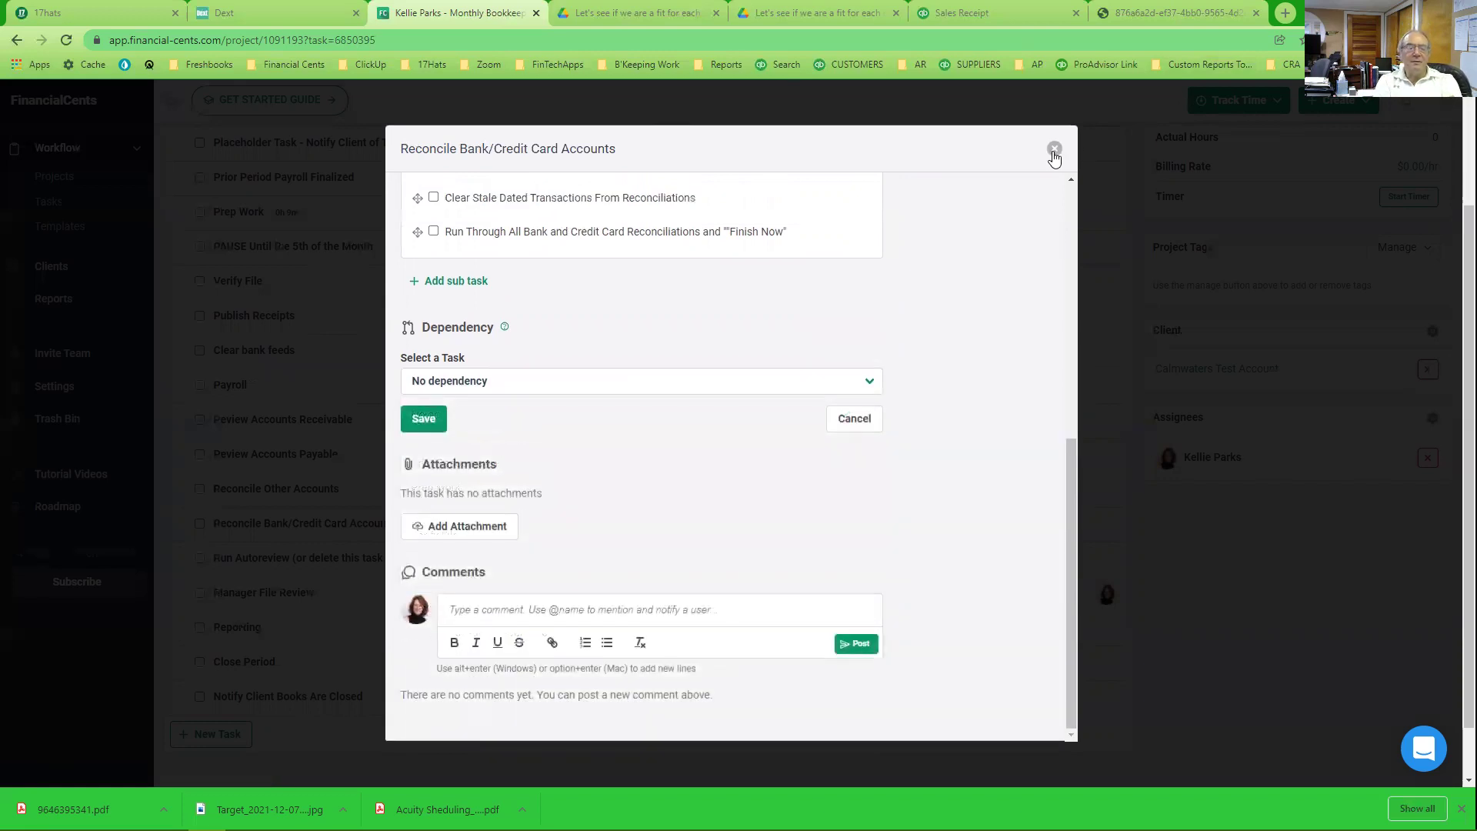
pyautogui.click(1054, 154)
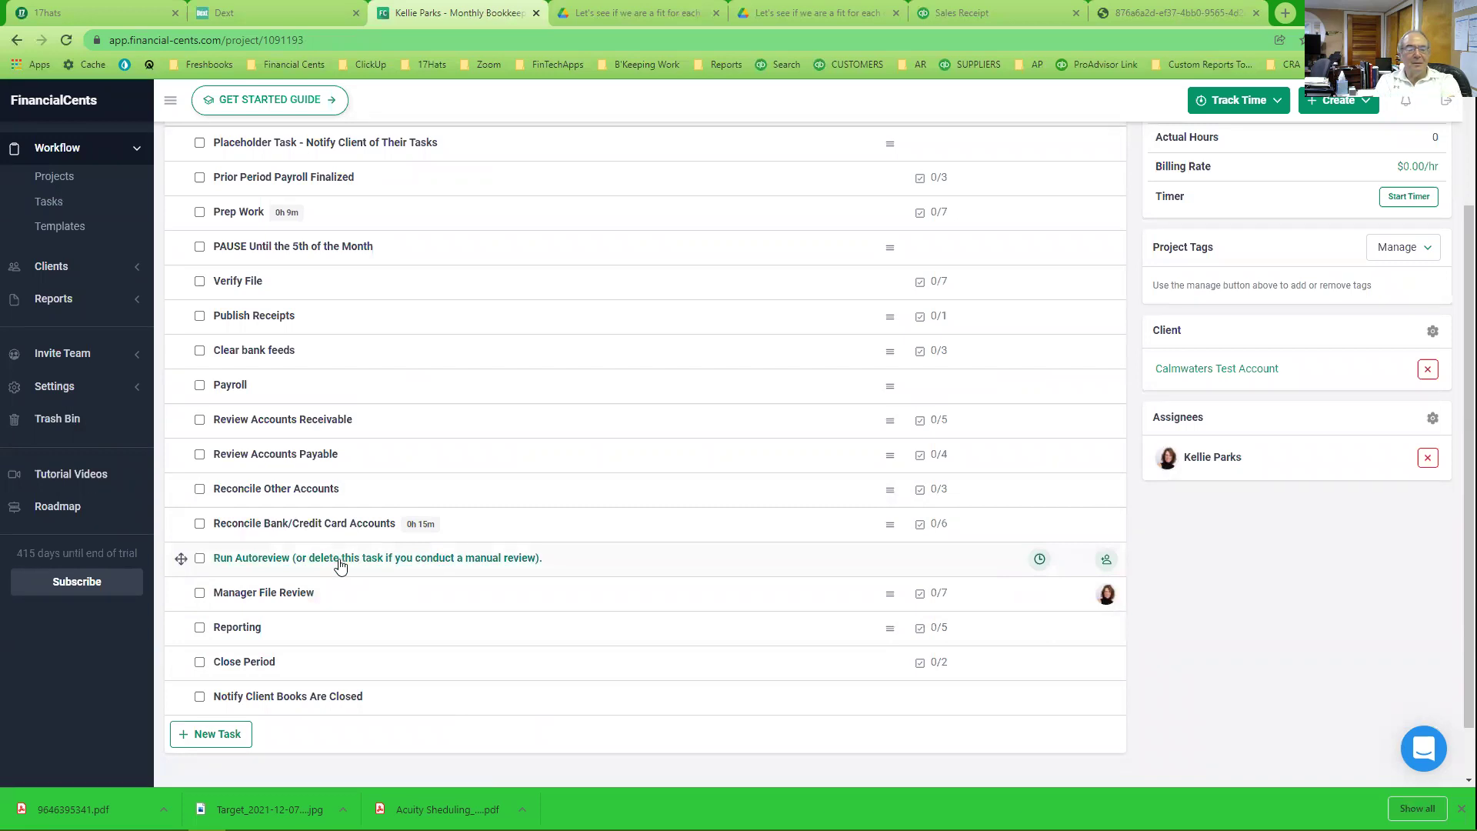
pyautogui.click(280, 595)
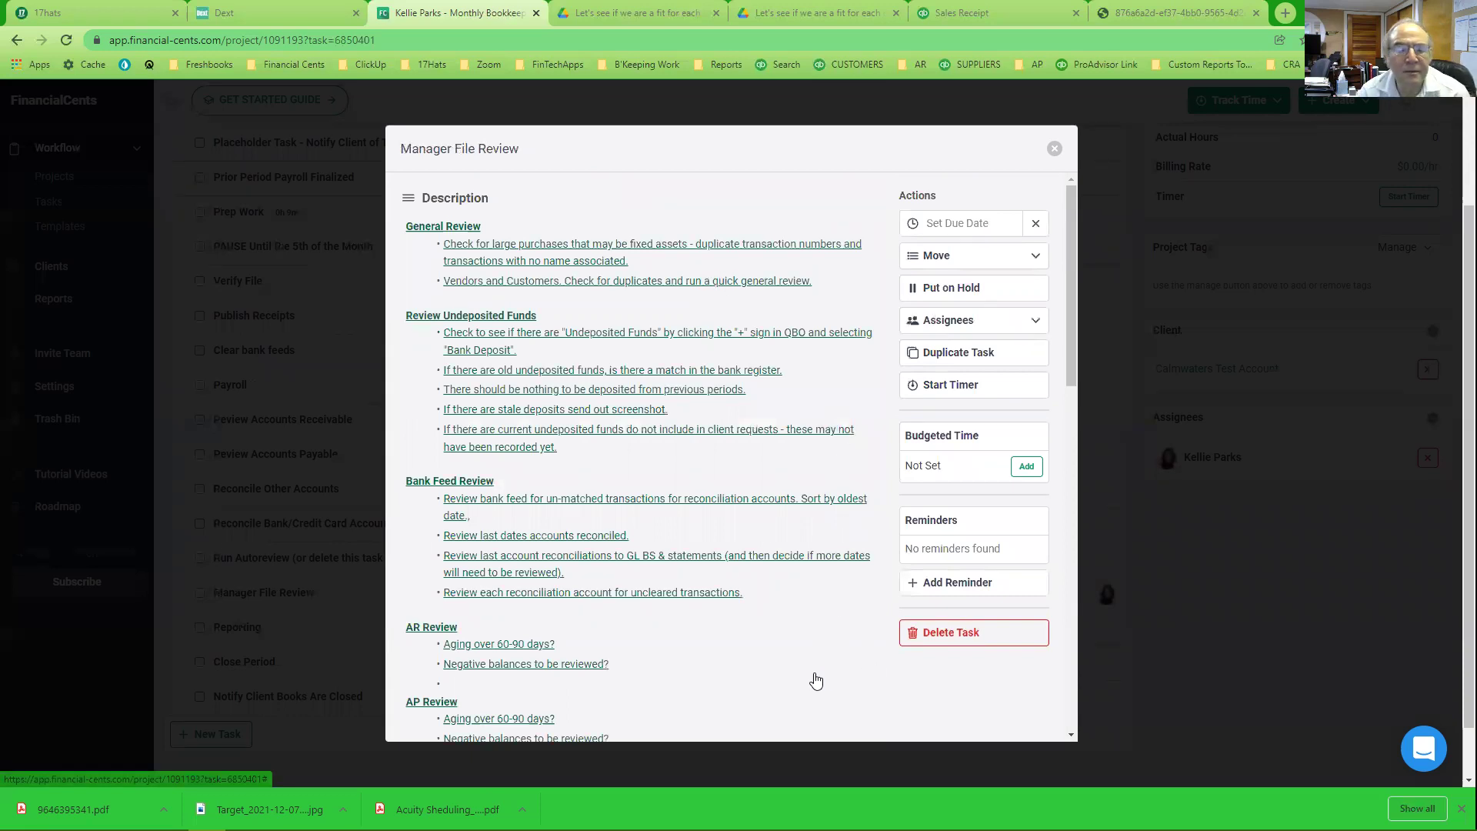
pyautogui.scroll(-4, 815, 680)
pyautogui.scroll(-4, 815, 680)
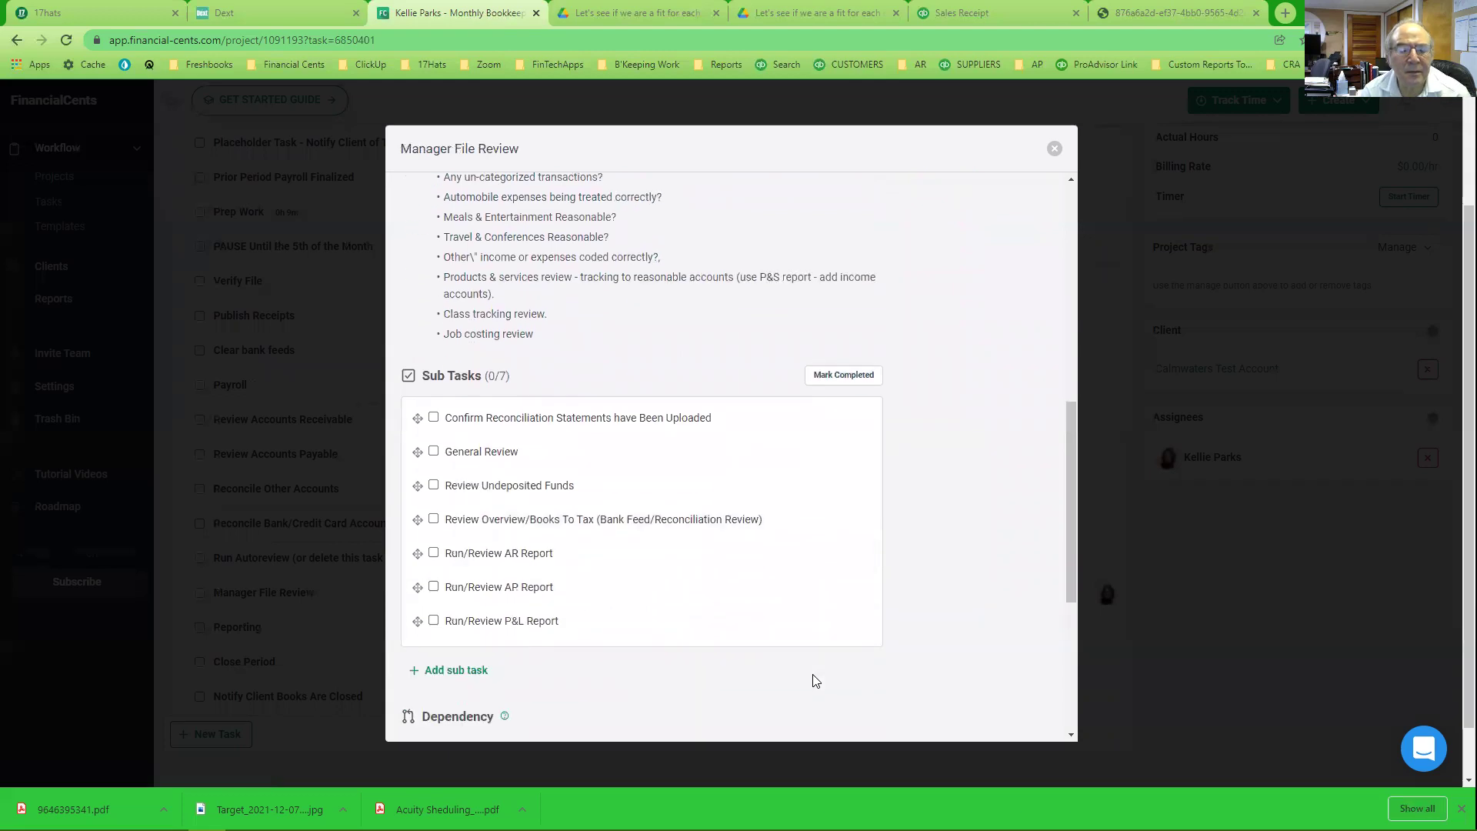
pyautogui.scroll(9, 816, 680)
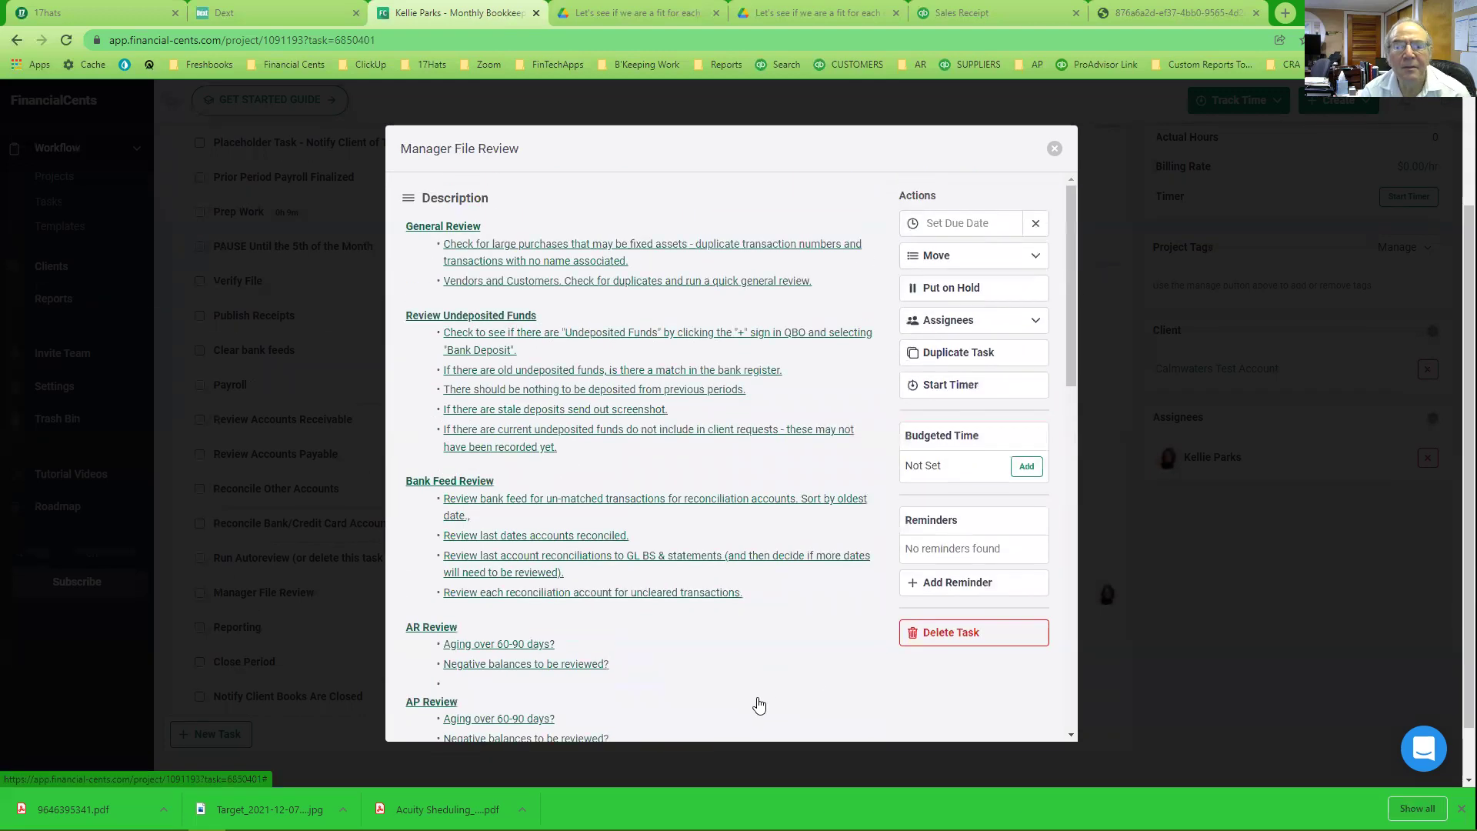
pyautogui.click(1055, 149)
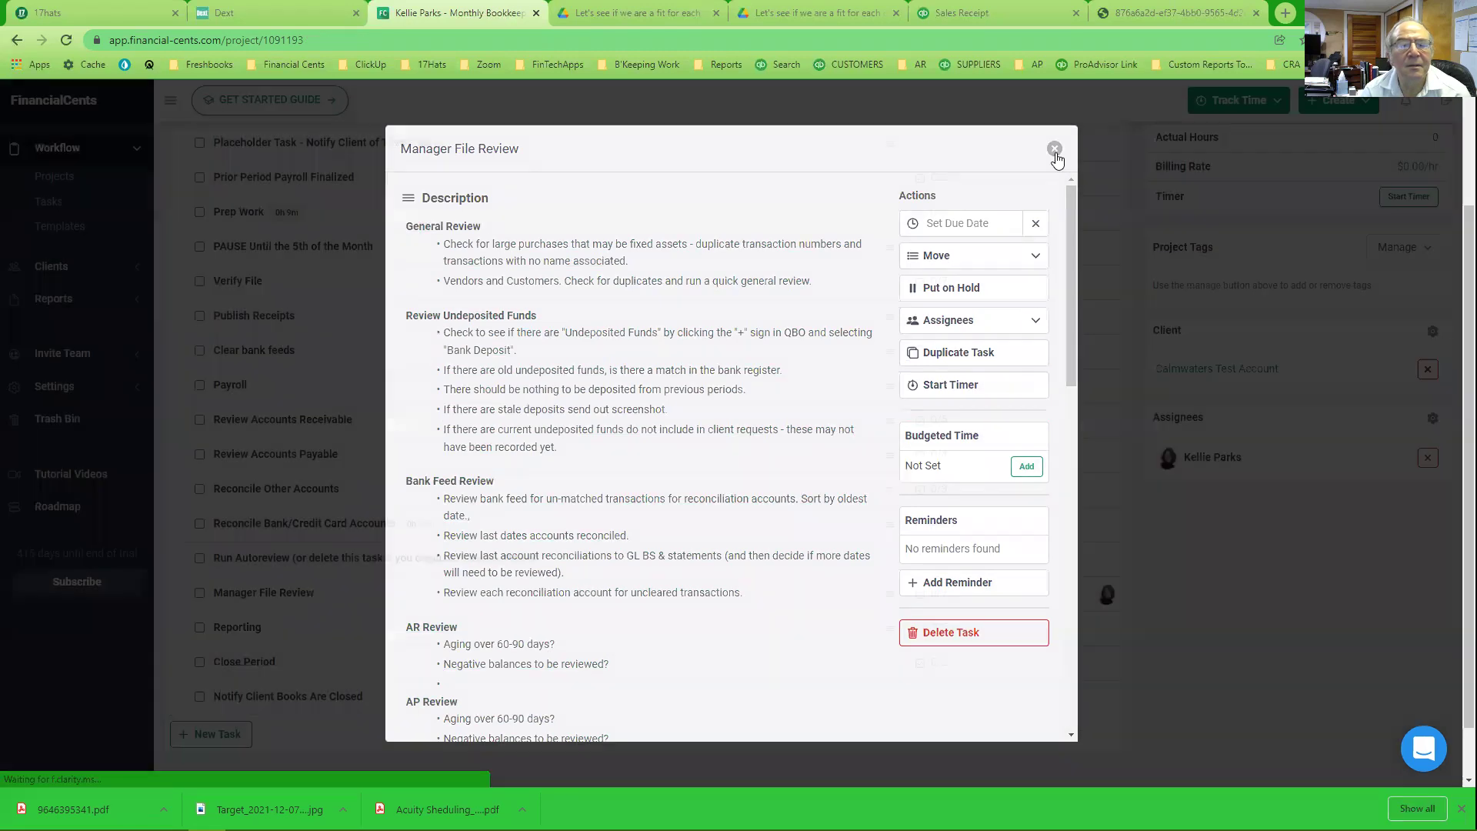
pyautogui.scroll(-2, 596, 700)
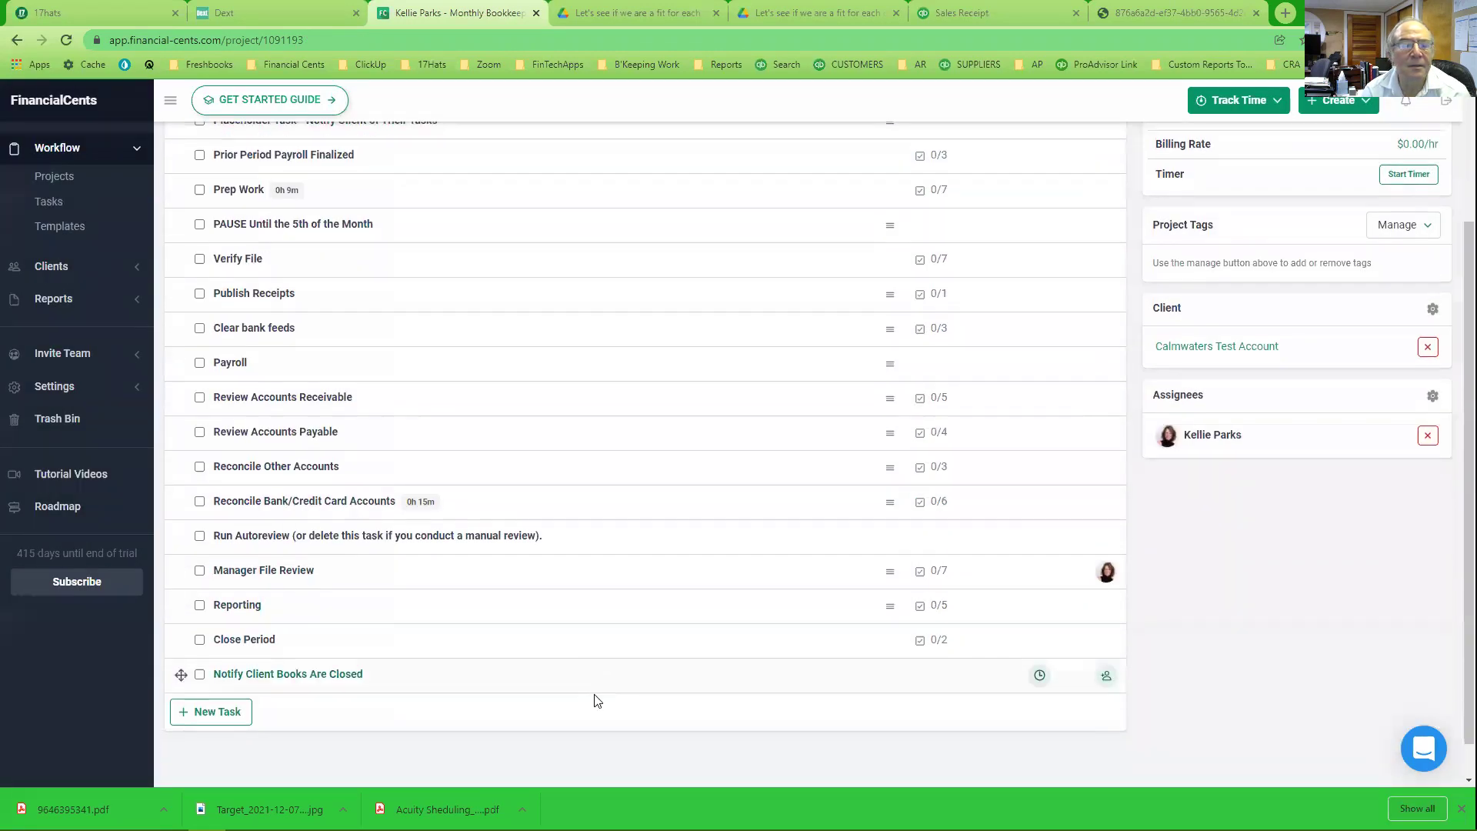
pyautogui.click(241, 571)
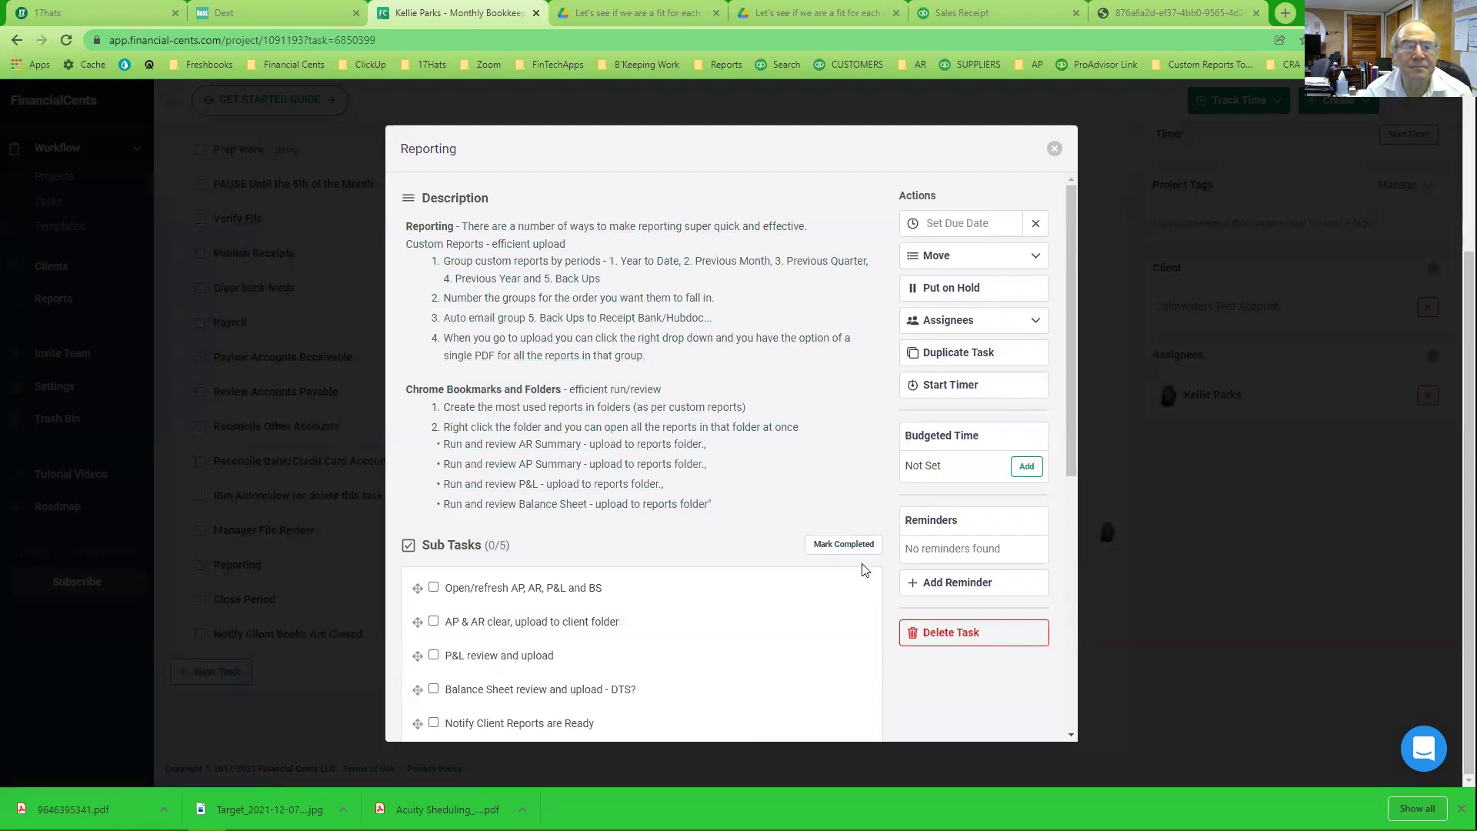
pyautogui.scroll(-1, 863, 571)
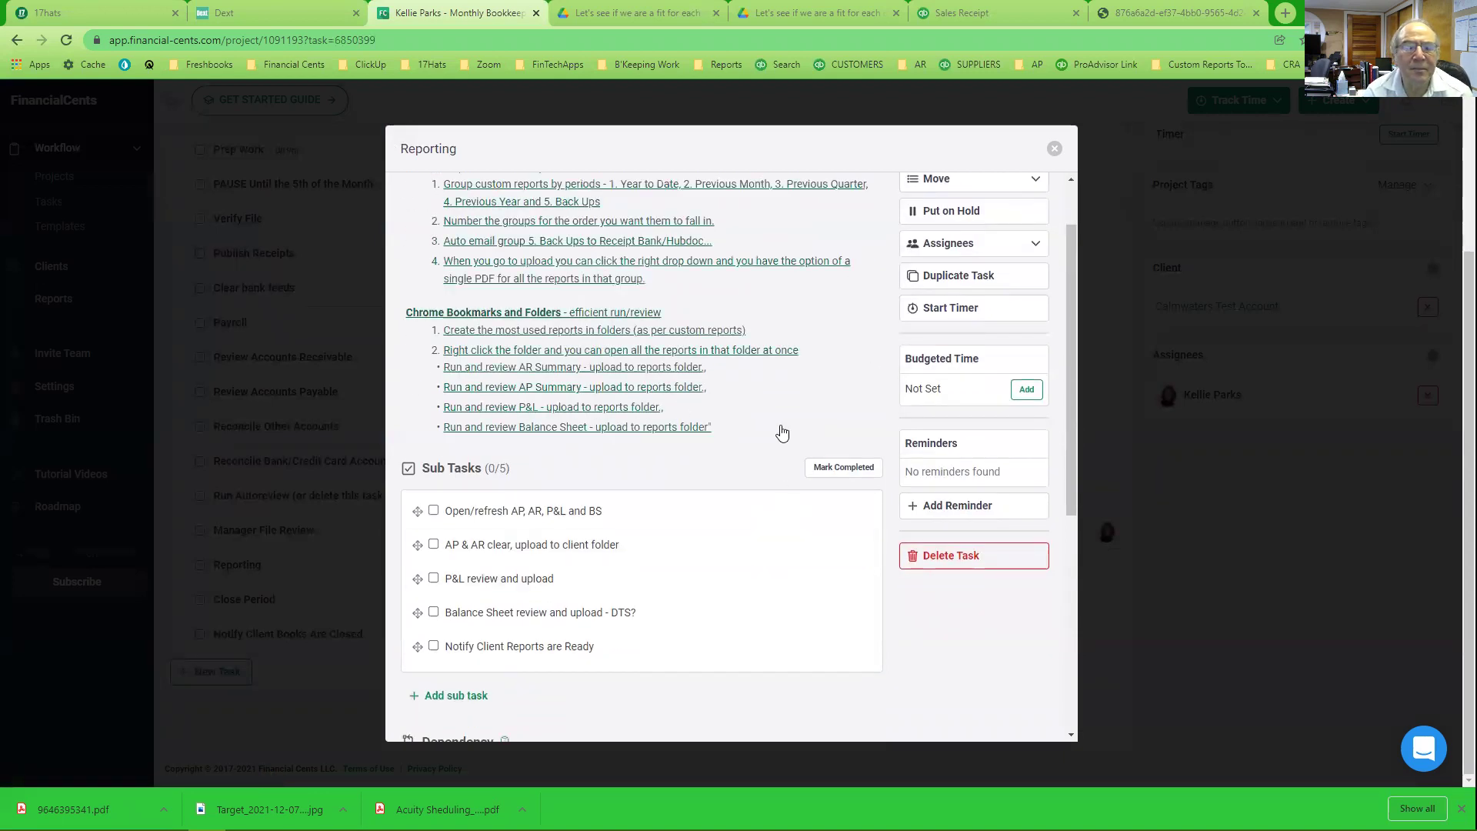
pyautogui.click(782, 432)
pyautogui.scroll(1, 782, 433)
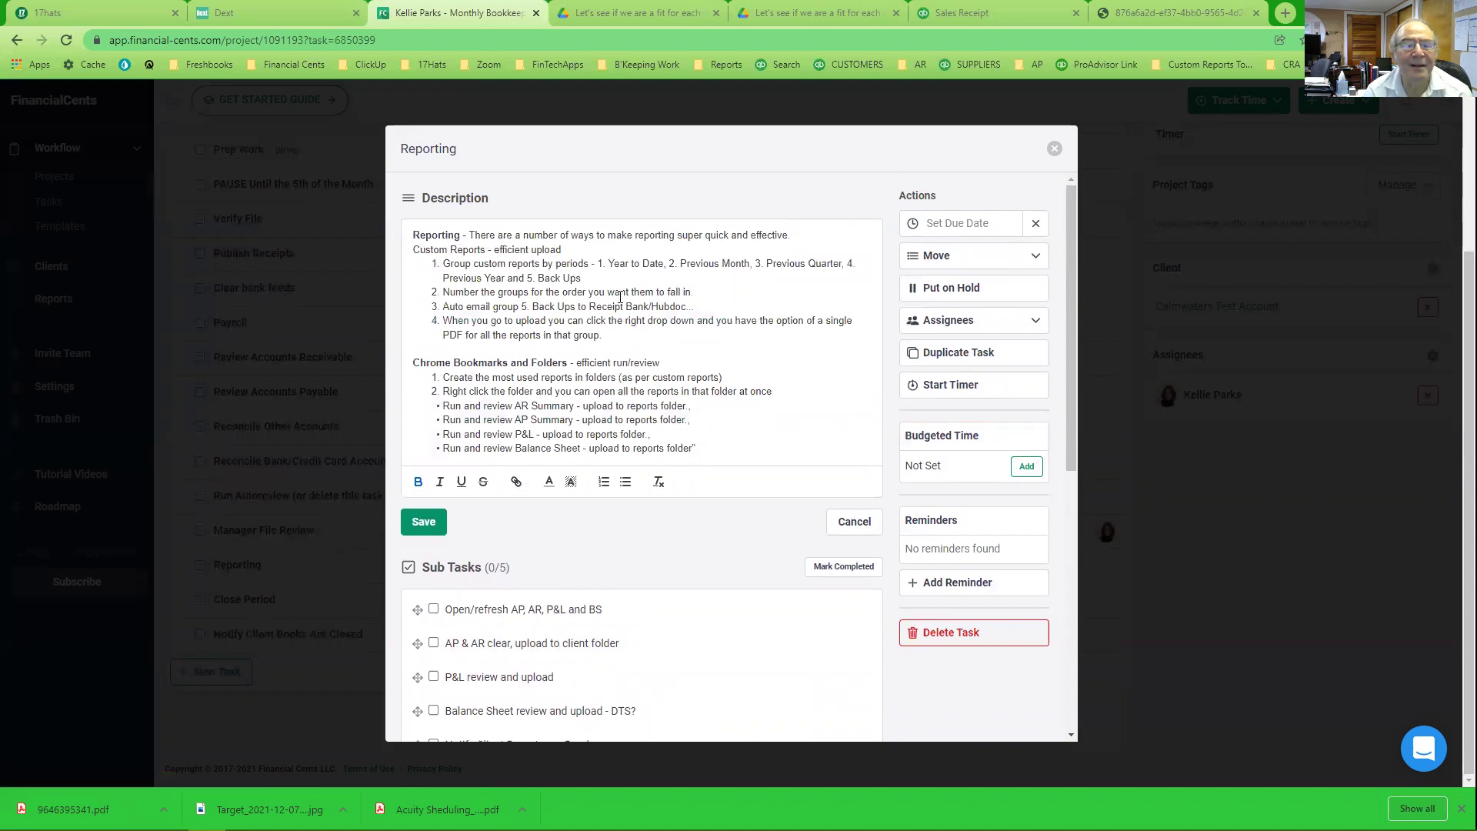
pyautogui.scroll(-2, 773, 480)
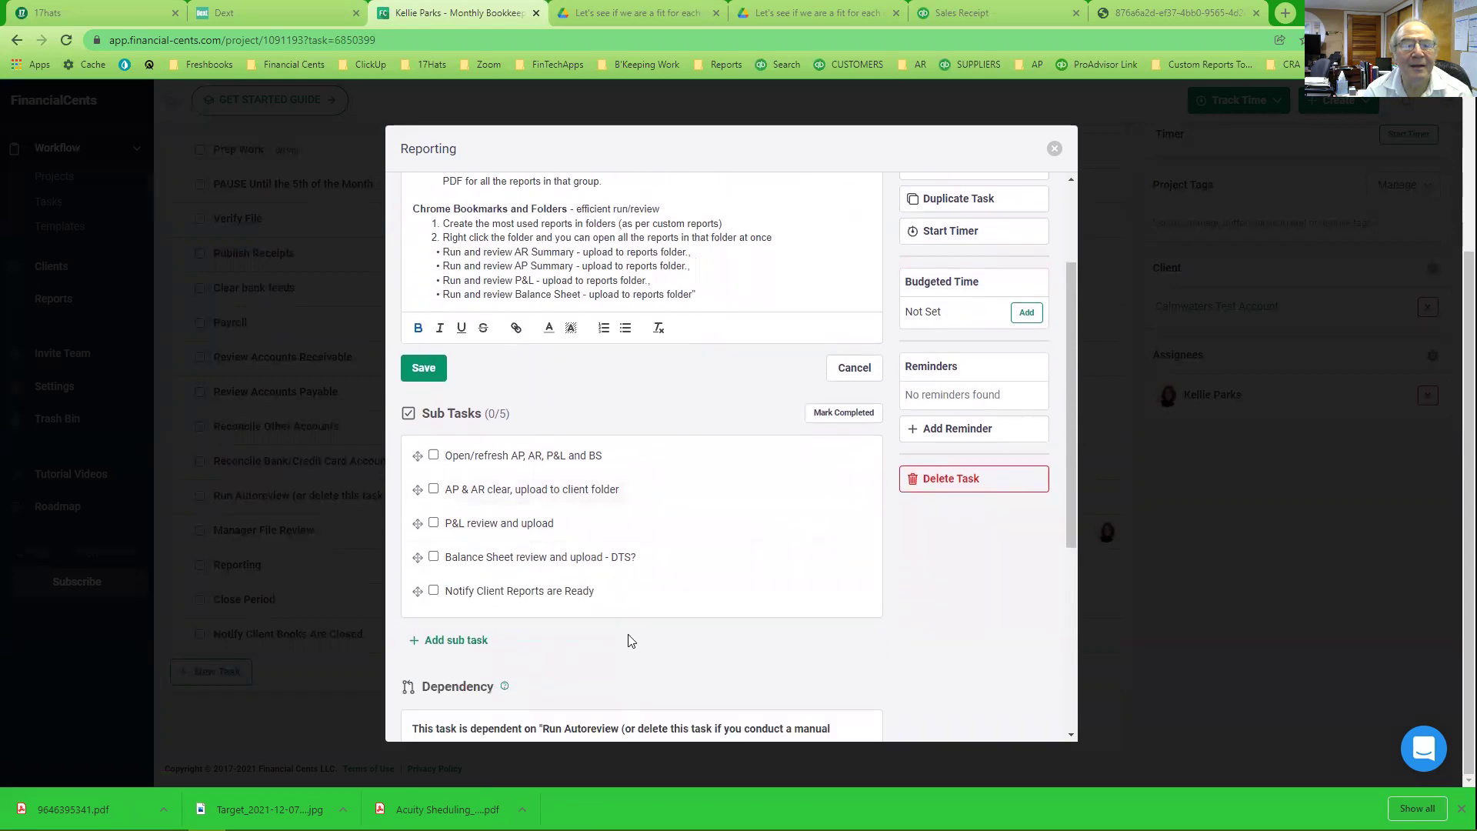
pyautogui.click(1053, 149)
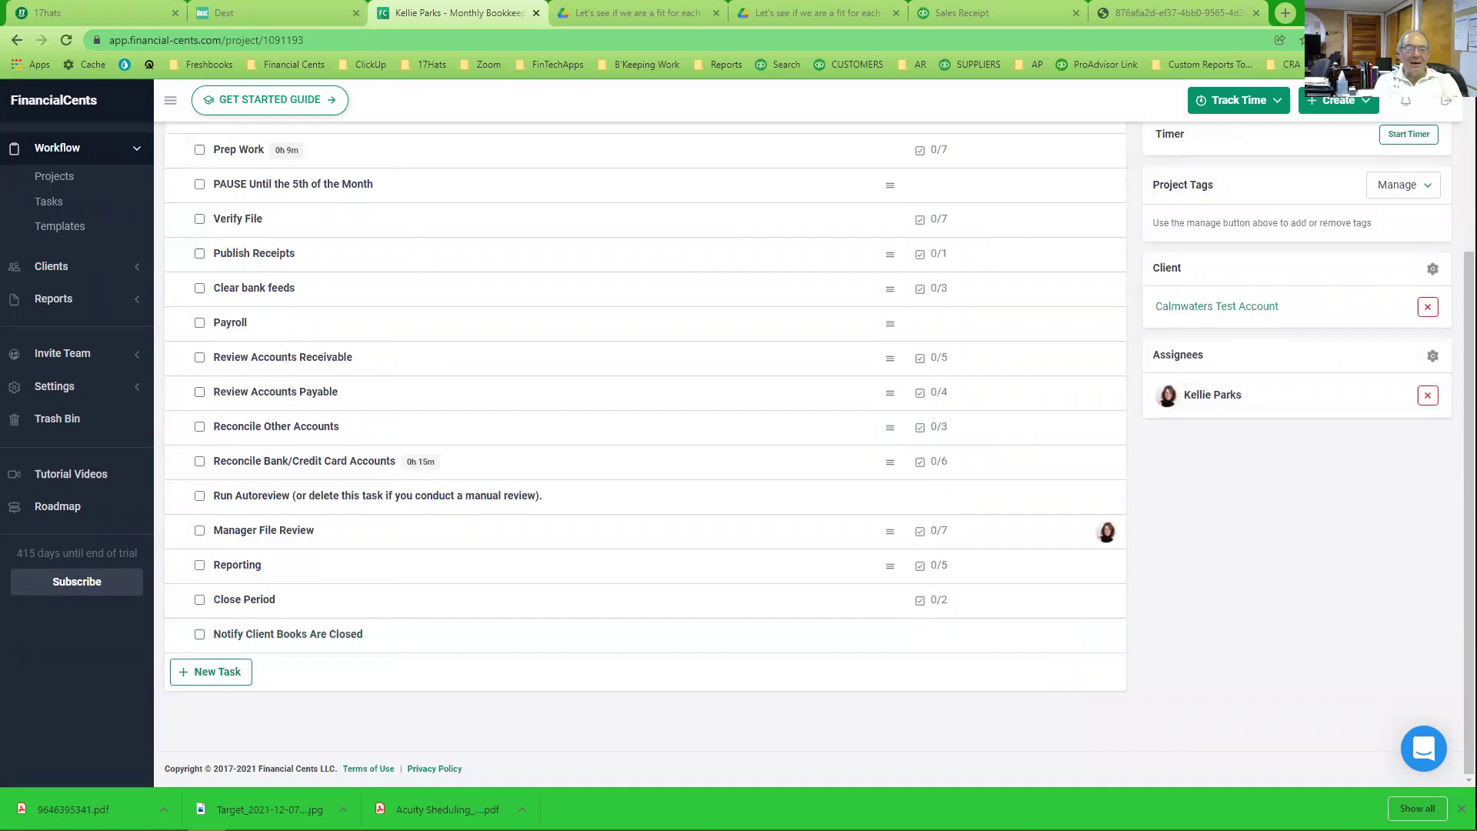
# Return to Projects, pick Calmwaters Test Account, and open its upcoming GST/HST Workflow Netfiling project
pyautogui.scroll(3, 231, 265)
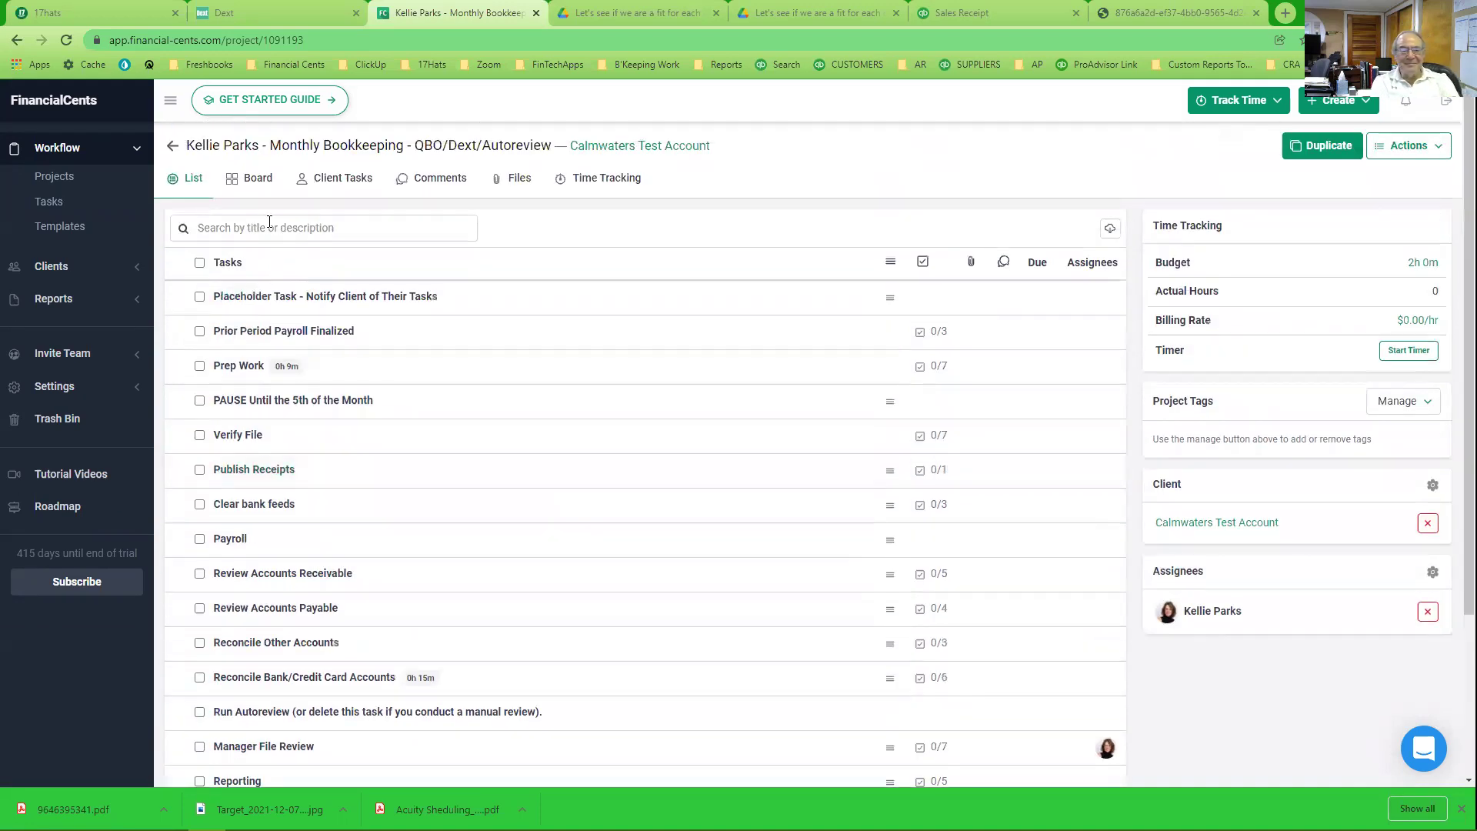
pyautogui.click(178, 149)
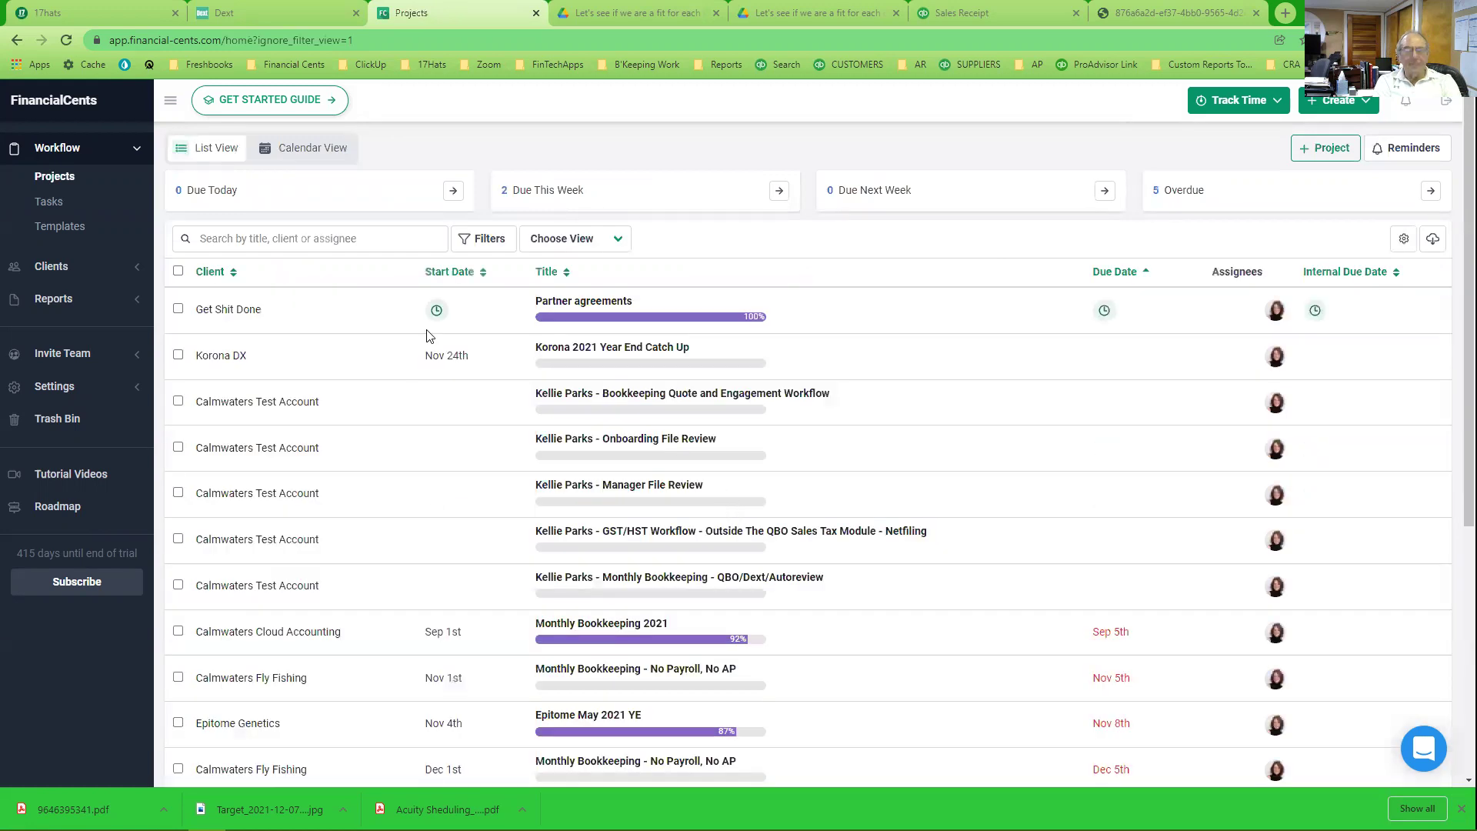
pyautogui.click(286, 406)
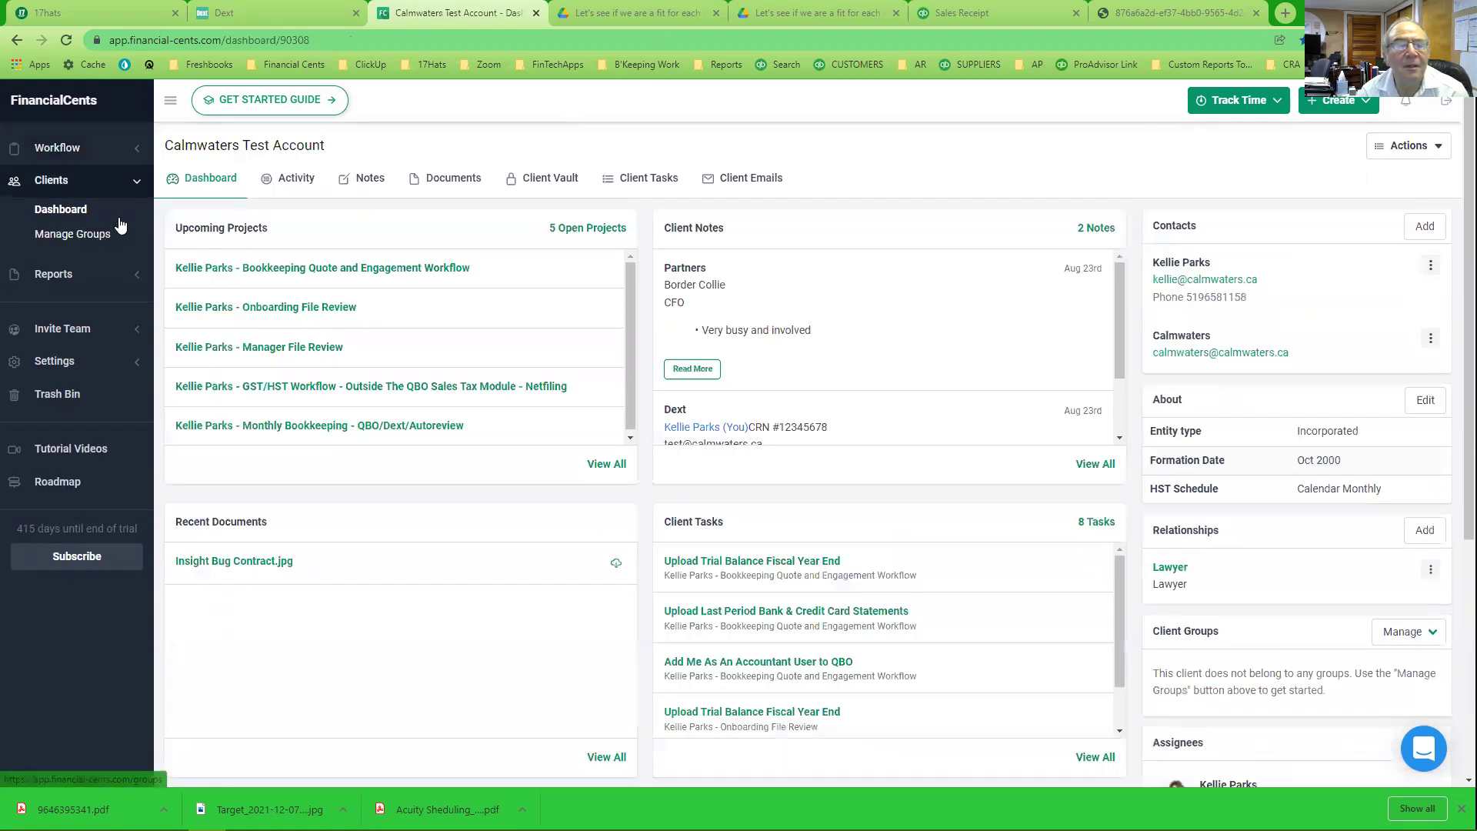
pyautogui.click(304, 398)
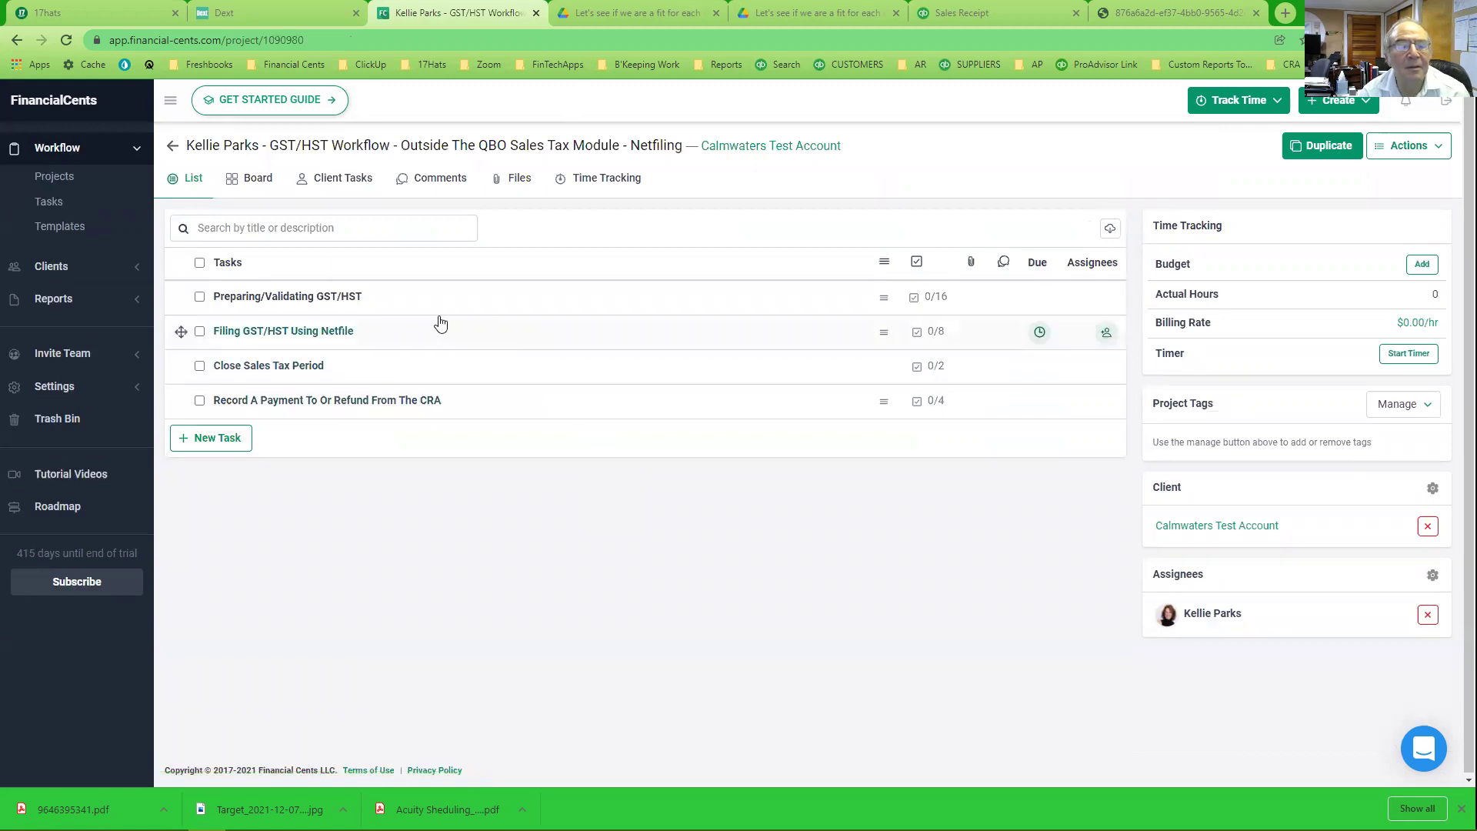
pyautogui.click(308, 300)
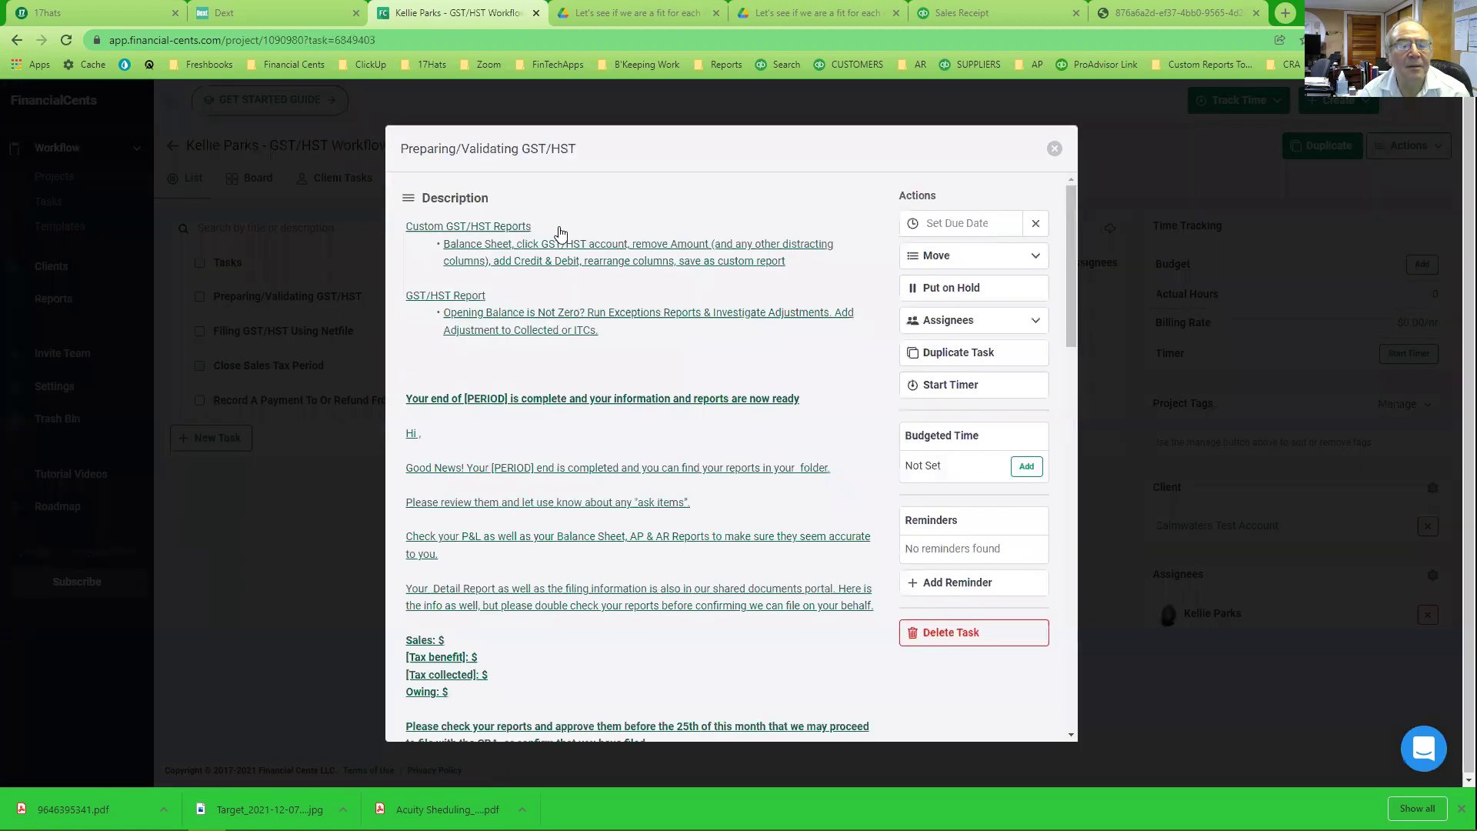
pyautogui.scroll(-1, 577, 677)
pyautogui.scroll(-12, 576, 677)
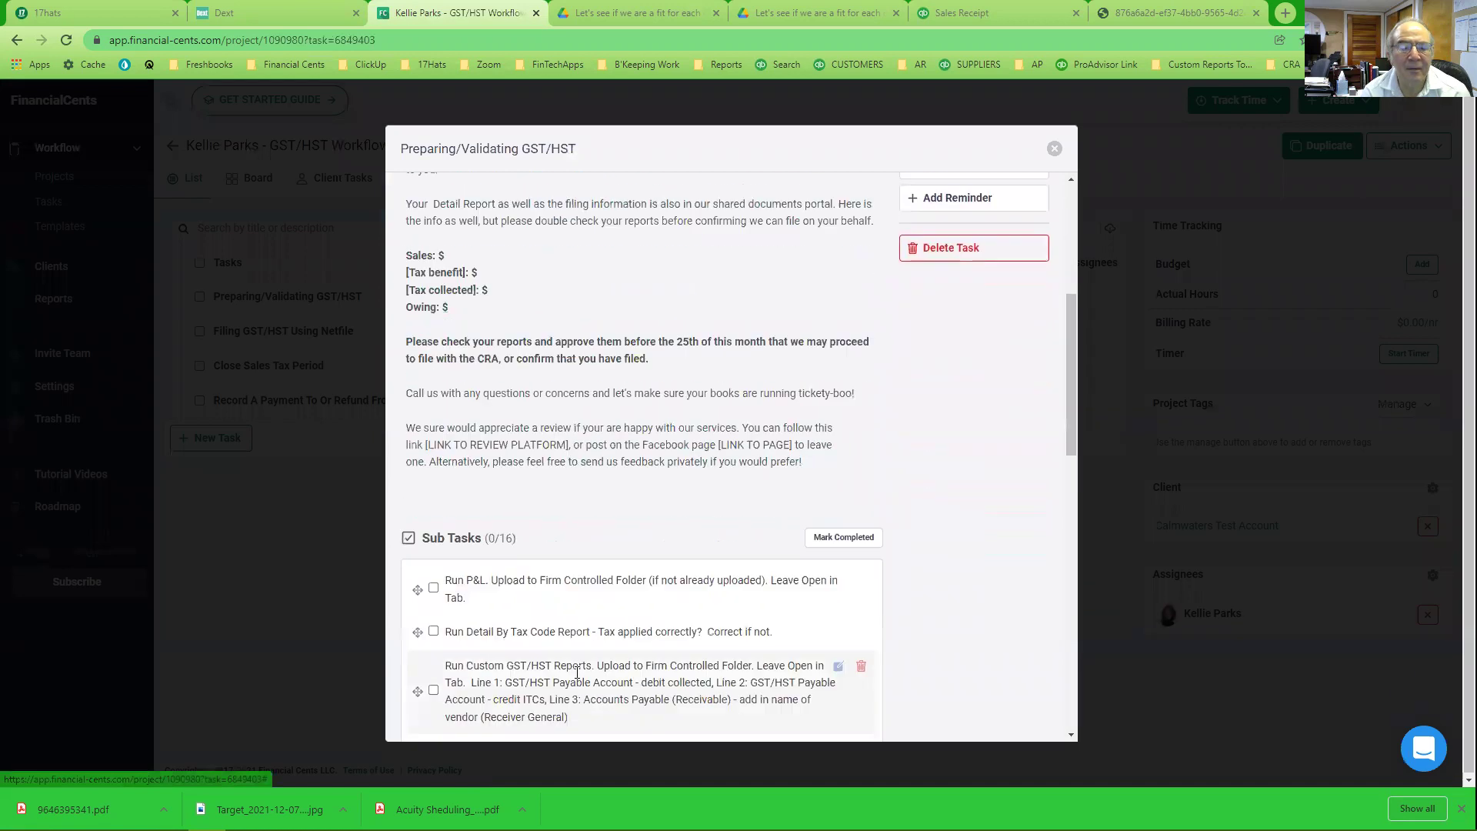
pyautogui.scroll(-3, 579, 683)
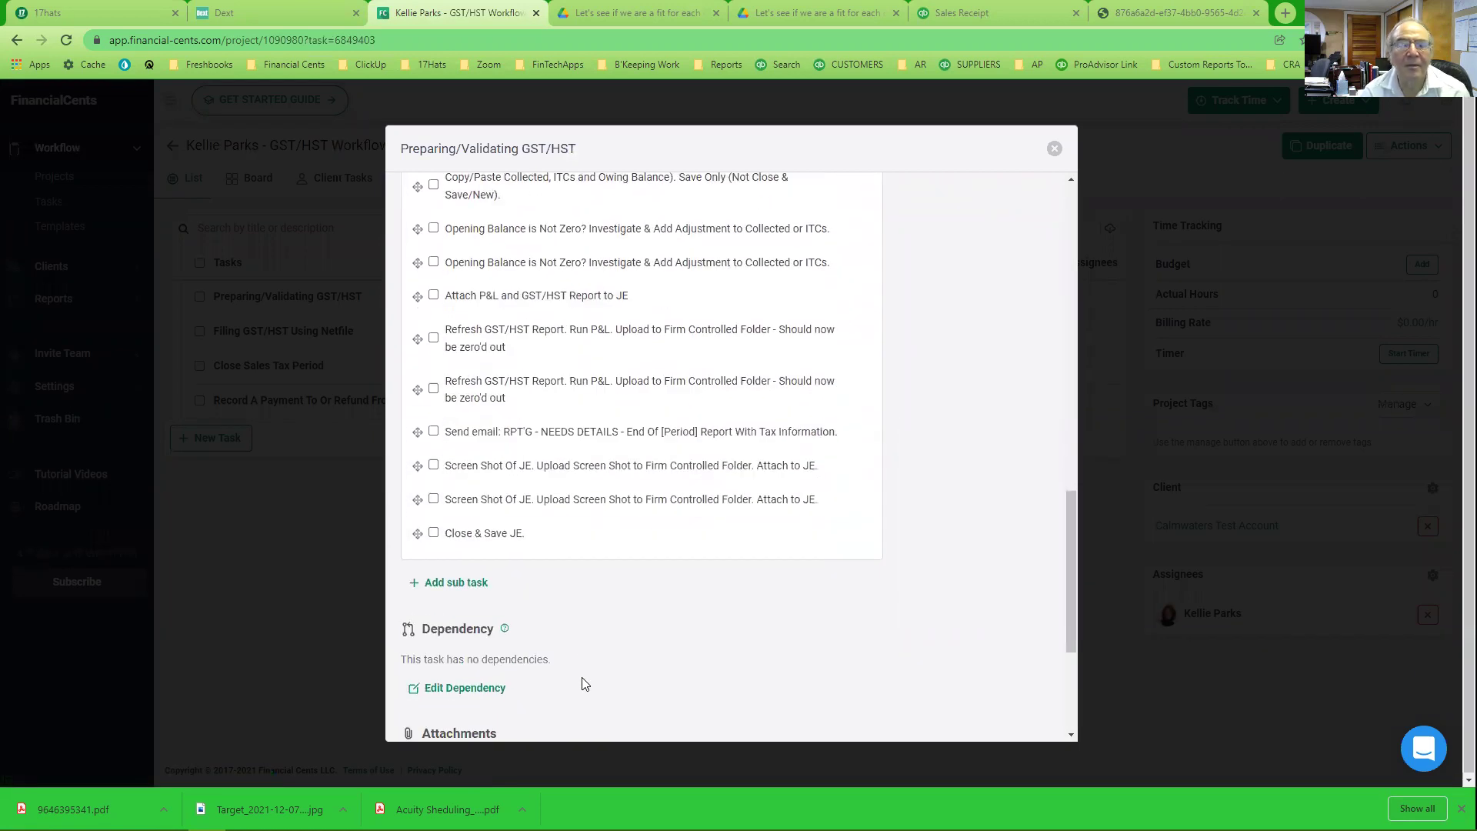
pyautogui.scroll(4, 581, 681)
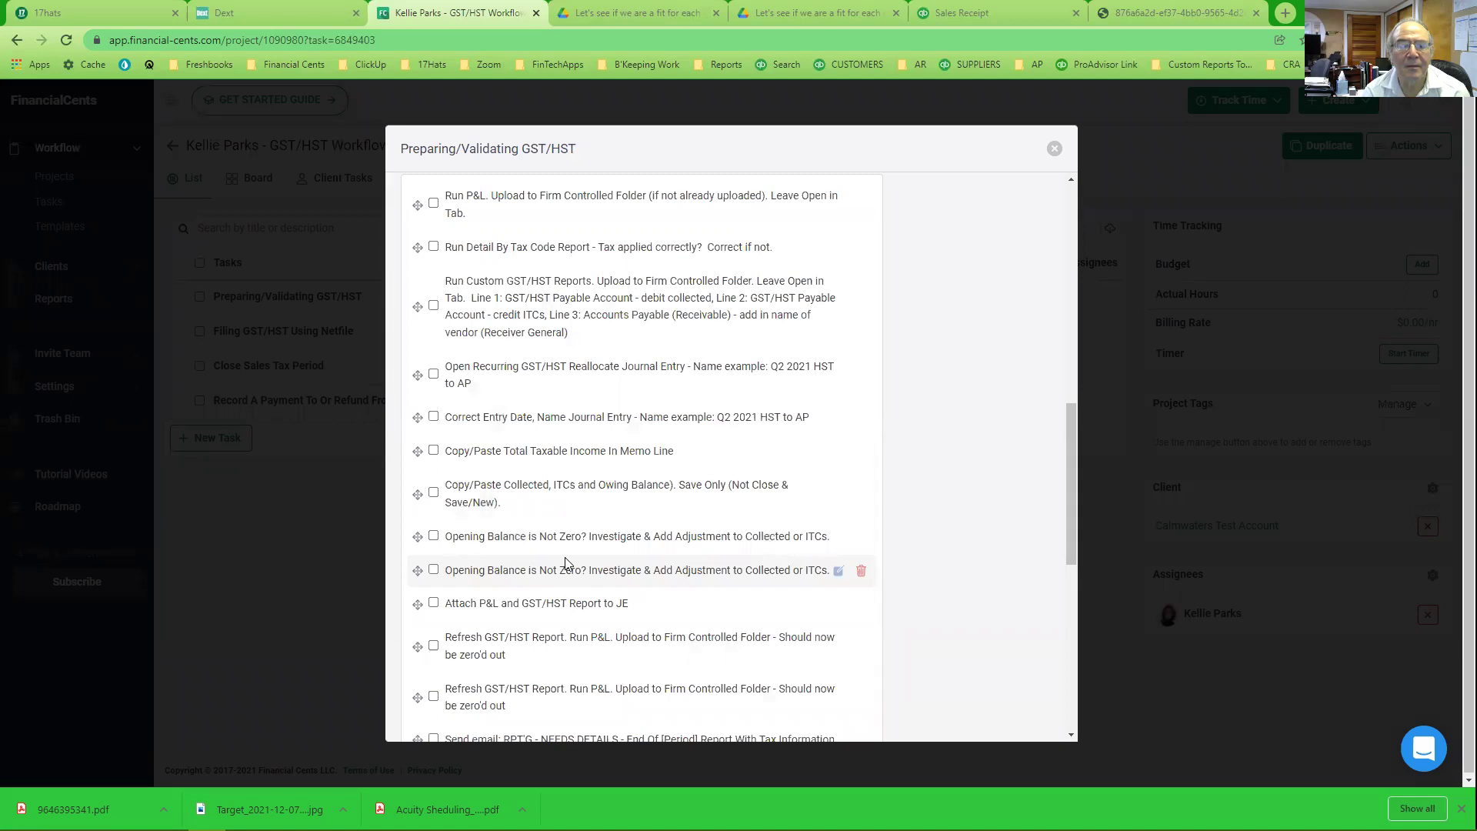
pyautogui.click(1054, 149)
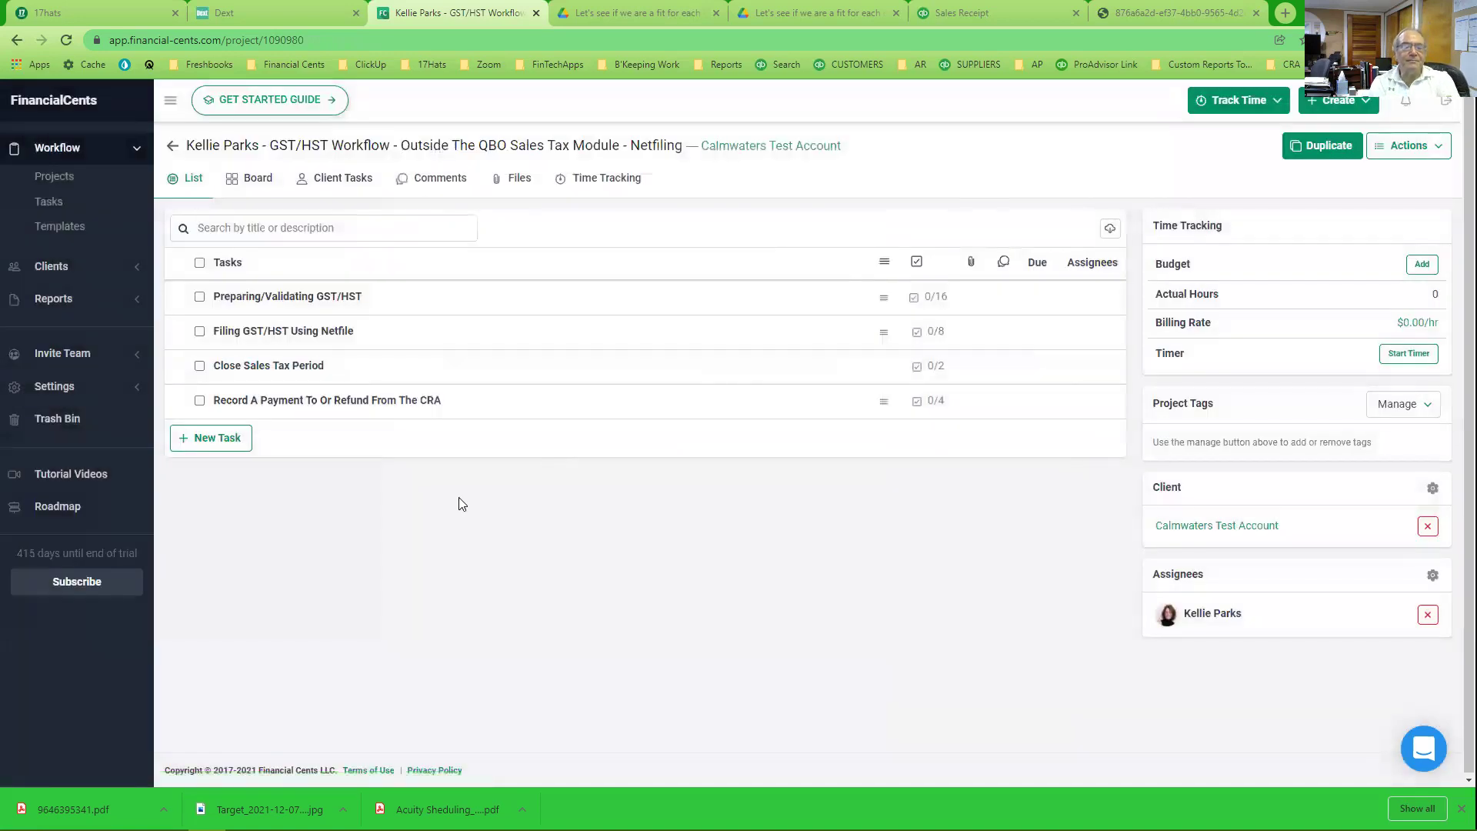